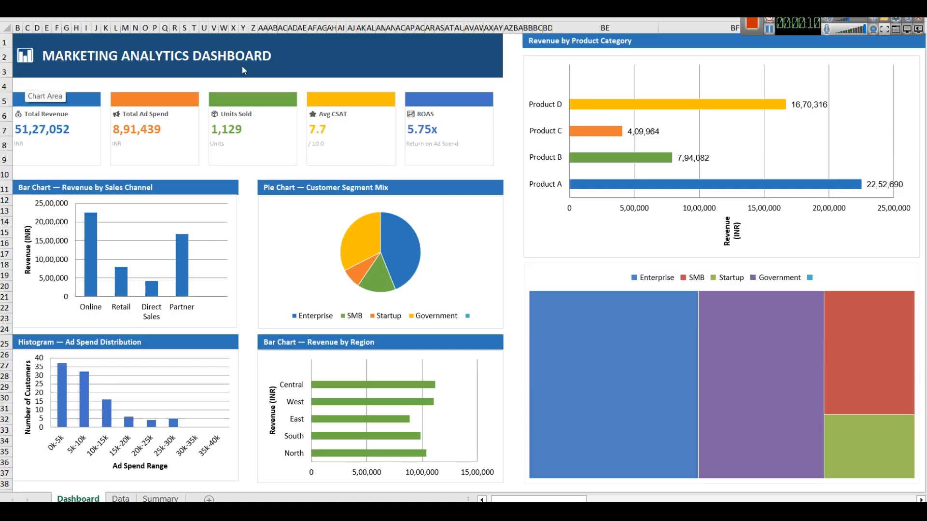
Step: Review the dashboard's KPI cards for Total Revenue, Total Ad Spend, Units Sold, Avg CSAT and ROAS
{"action": "left_click", "coordinate": [66, 118]}
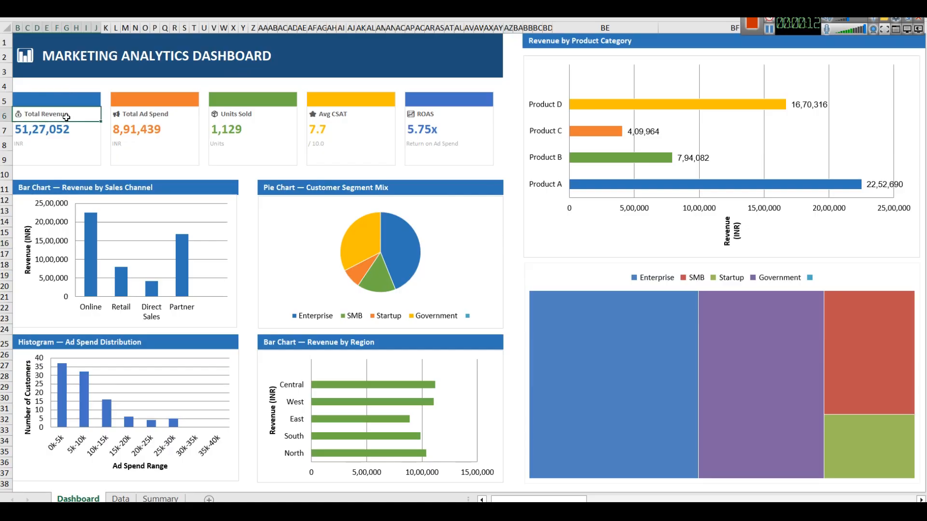
{"action": "left_click", "coordinate": [62, 133]}
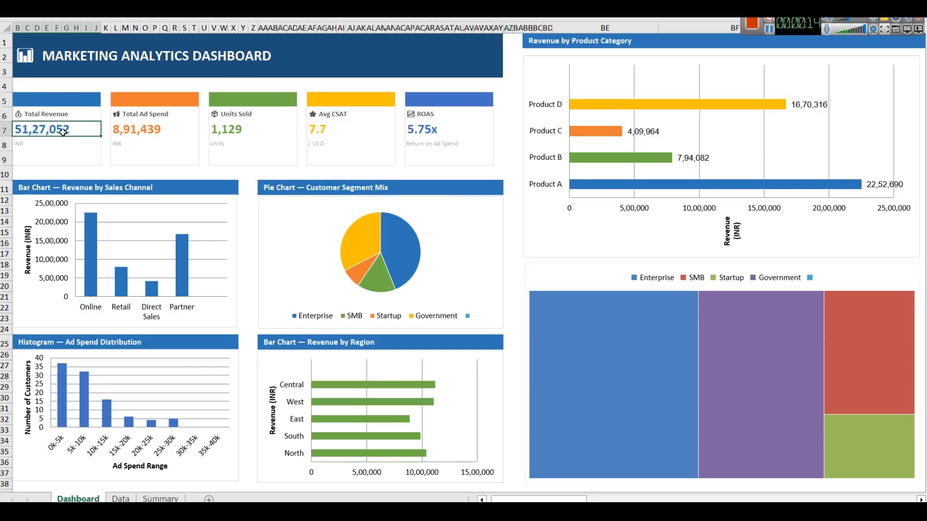
{"action": "left_click", "coordinate": [147, 117]}
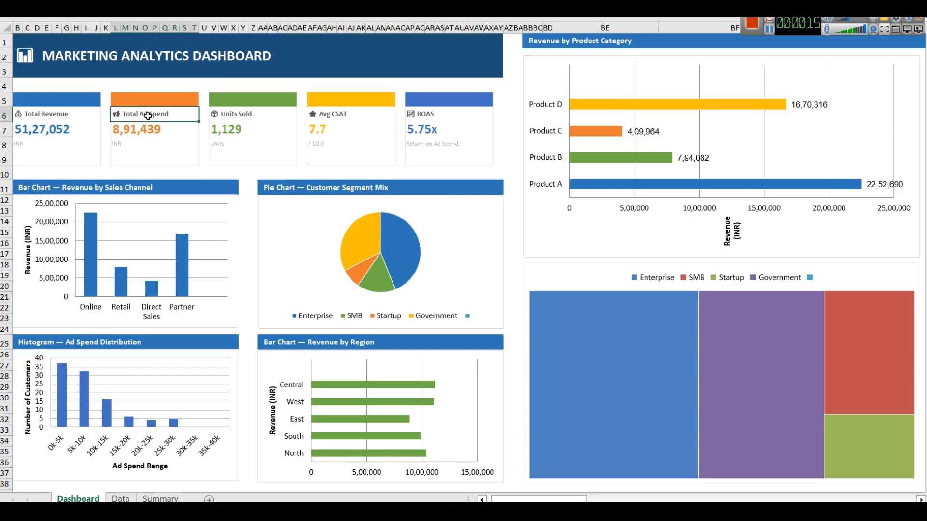
{"action": "left_click", "coordinate": [220, 115]}
{"action": "left_click", "coordinate": [328, 122]}
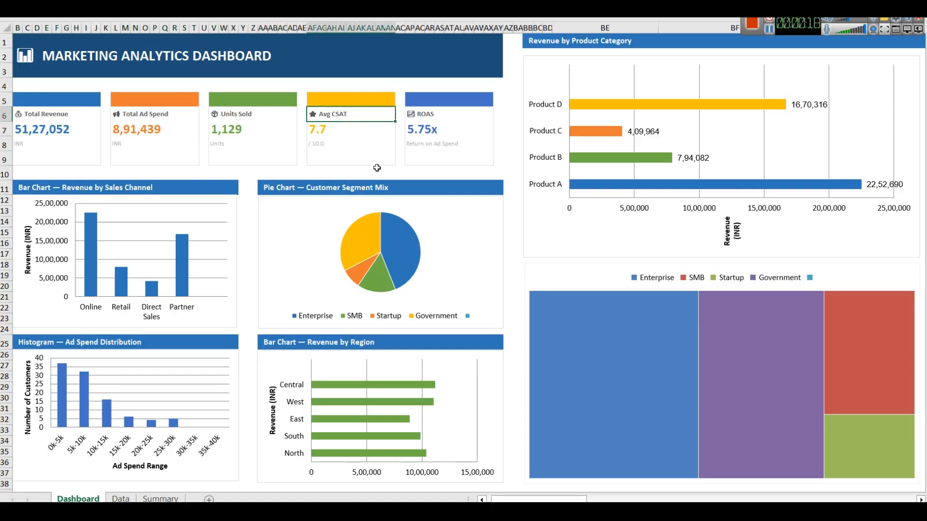
{"action": "left_click", "coordinate": [432, 115]}
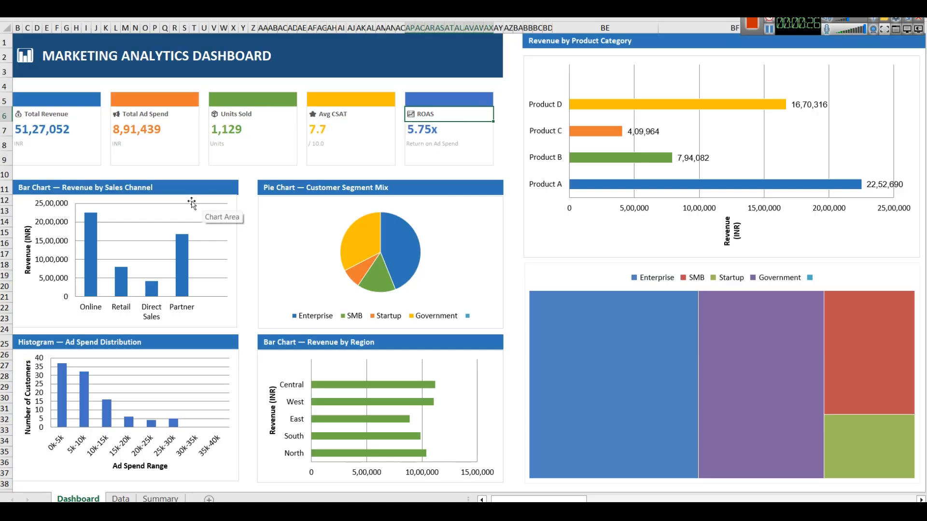
Step: Examine the dashboard charts for sales channel, customer segment, ad spend distribution, region and product category, plus the treemap
{"action": "left_click", "coordinate": [159, 219]}
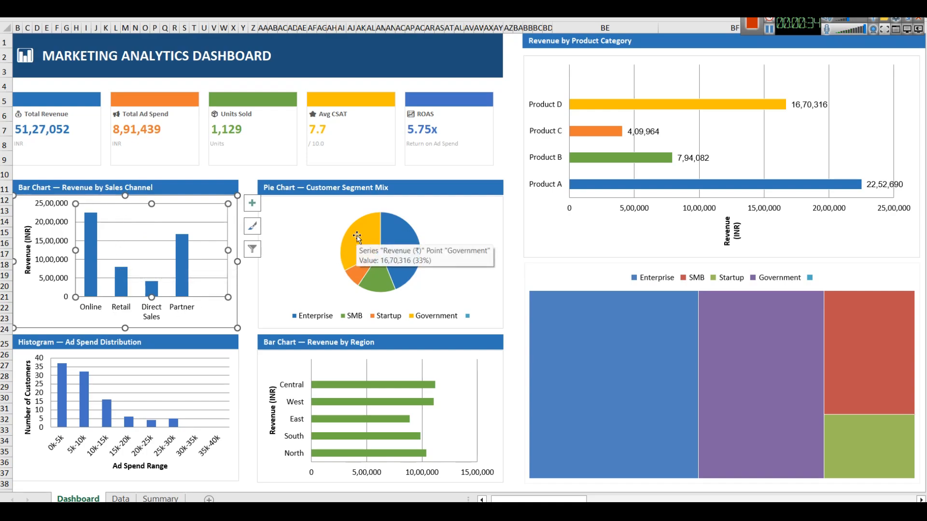
{"action": "left_click", "coordinate": [302, 222]}
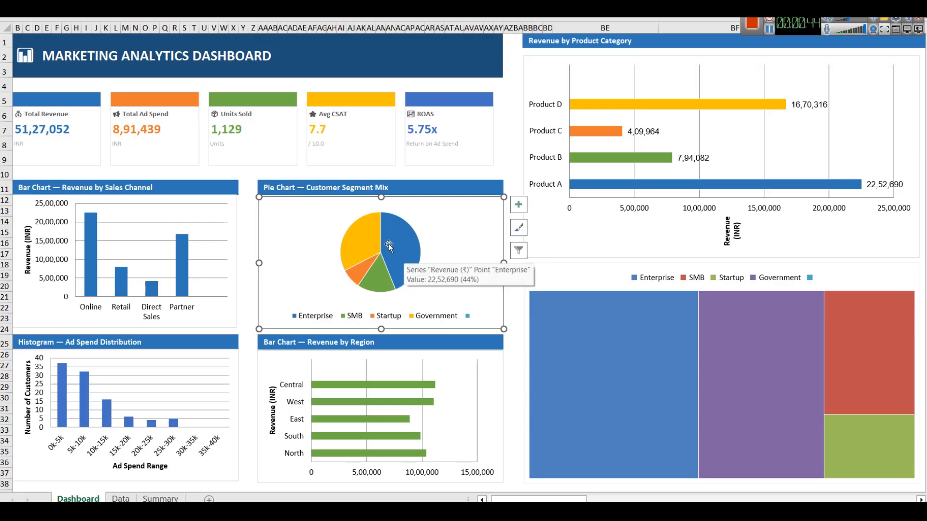
{"action": "left_click", "coordinate": [702, 258]}
{"action": "left_click", "coordinate": [702, 278]}
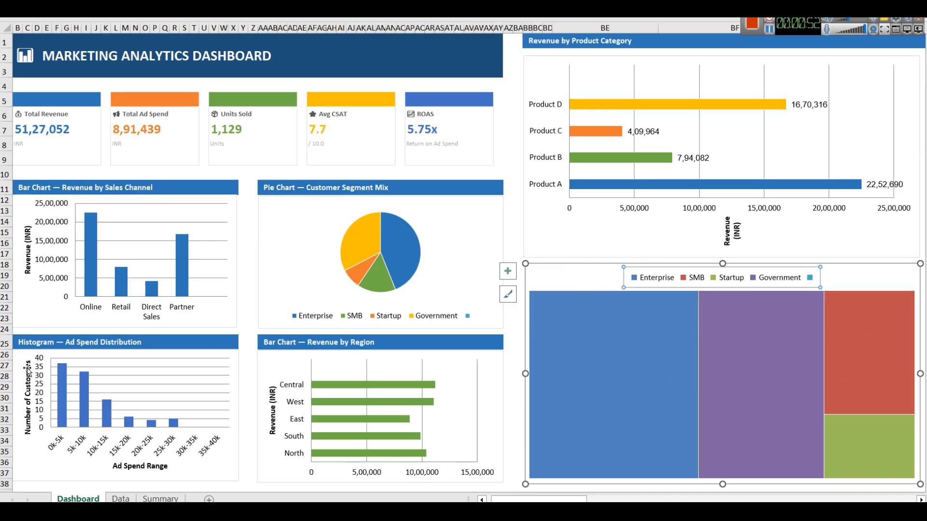
{"action": "left_click", "coordinate": [32, 351]}
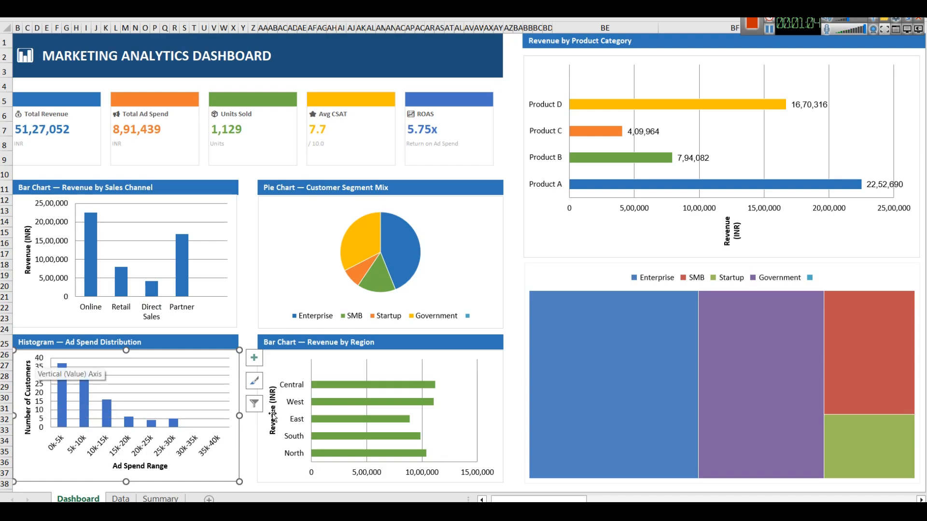
{"action": "left_click", "coordinate": [357, 355]}
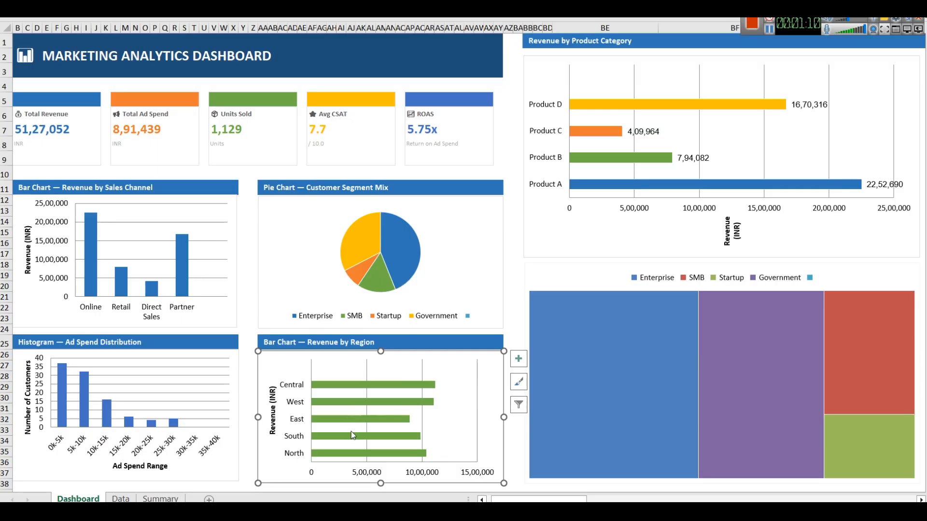
{"action": "mouse_move", "coordinate": [354, 444]}
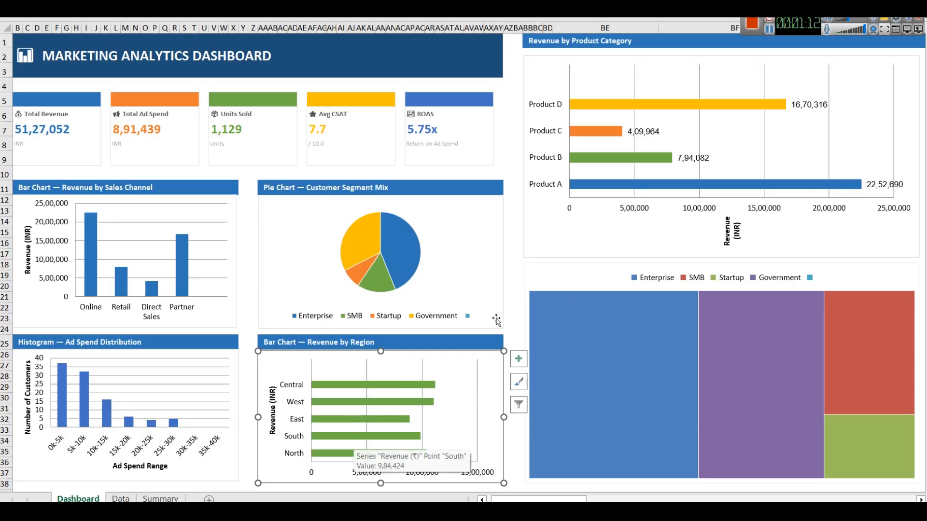
{"action": "left_click", "coordinate": [656, 80]}
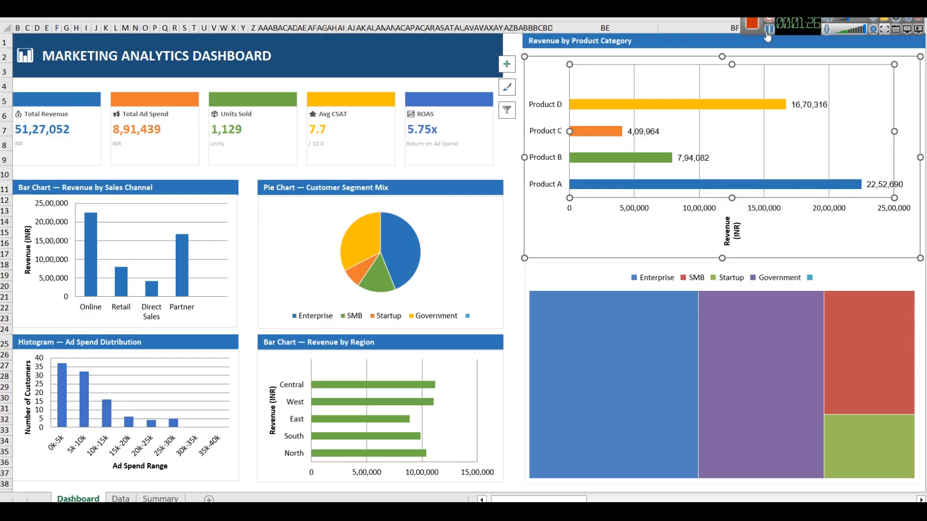
Step: Restore the full ribbon display and show the formula bar
{"action": "key", "text": "Escape"}
{"action": "left_click", "coordinate": [903, 18]}
{"action": "left_click", "coordinate": [862, 120]}
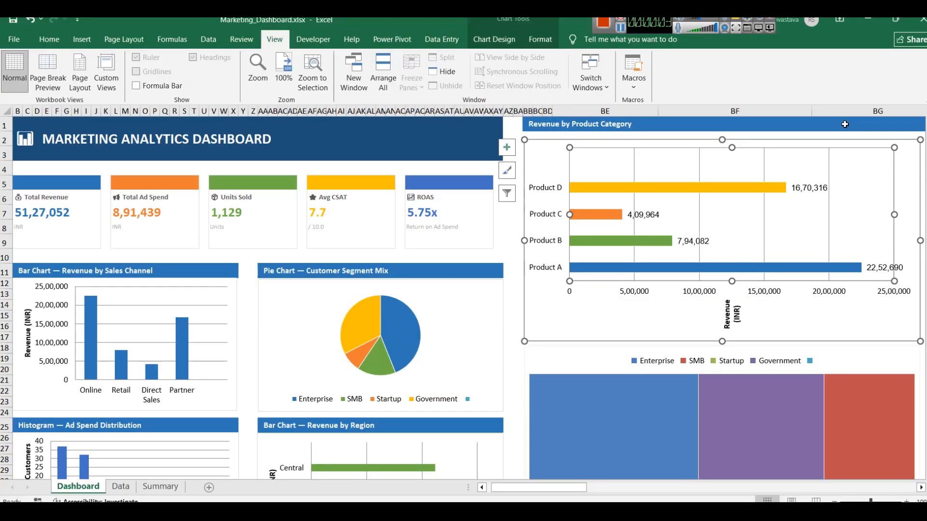
{"action": "left_click", "coordinate": [149, 89]}
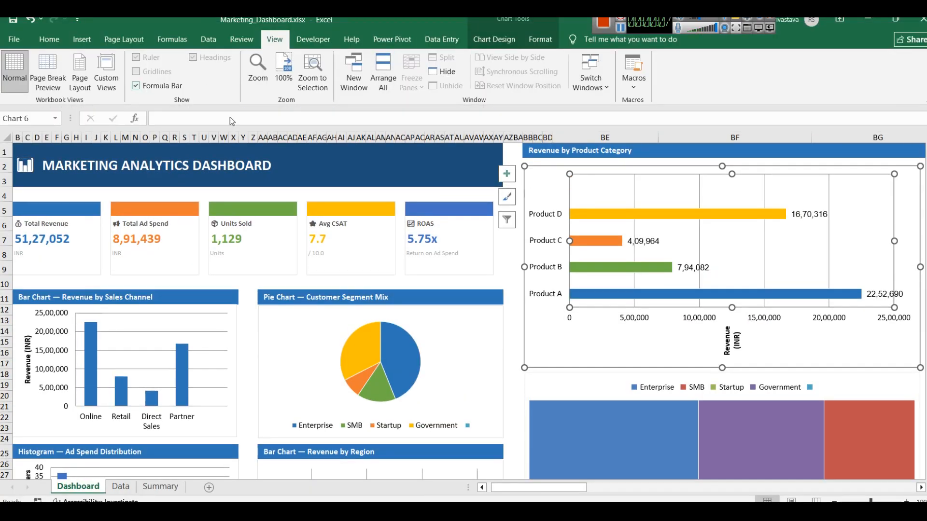
Step: Review the column headers of the Data sheet from Region through CSAT_Score
{"action": "left_click", "coordinate": [121, 487]}
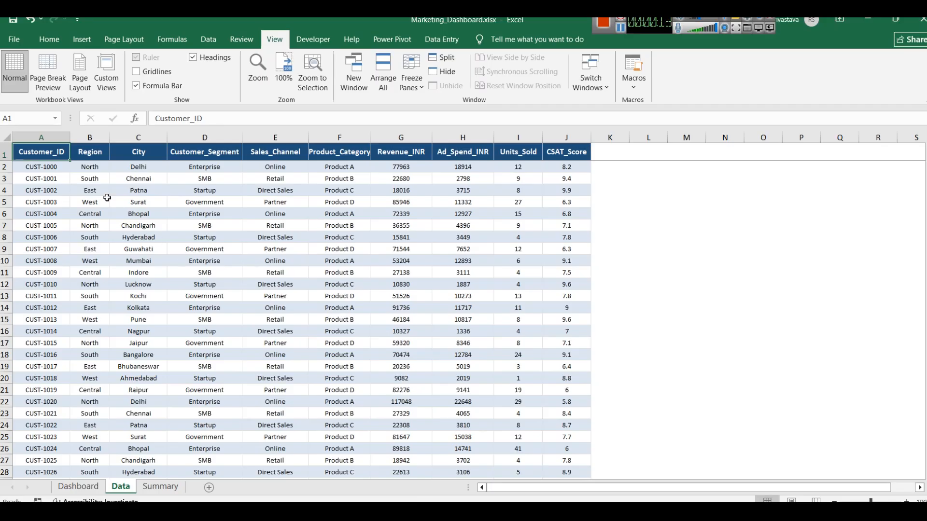
{"action": "left_click", "coordinate": [80, 154]}
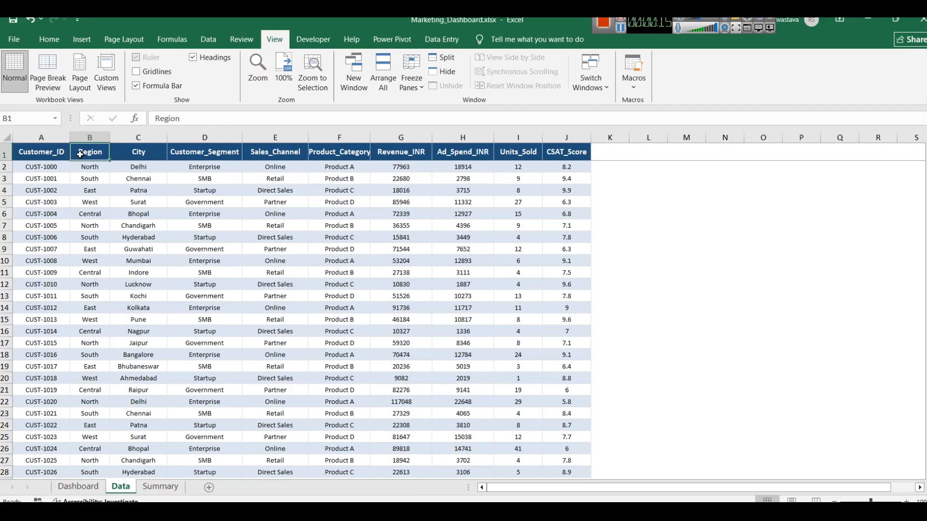
{"action": "left_click", "coordinate": [128, 154]}
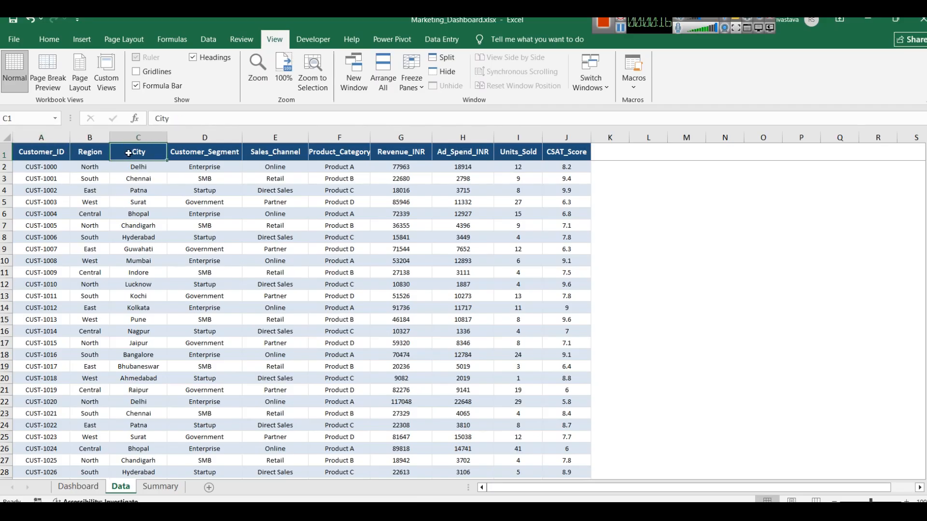
{"action": "left_click", "coordinate": [202, 152]}
{"action": "left_click", "coordinate": [282, 155]}
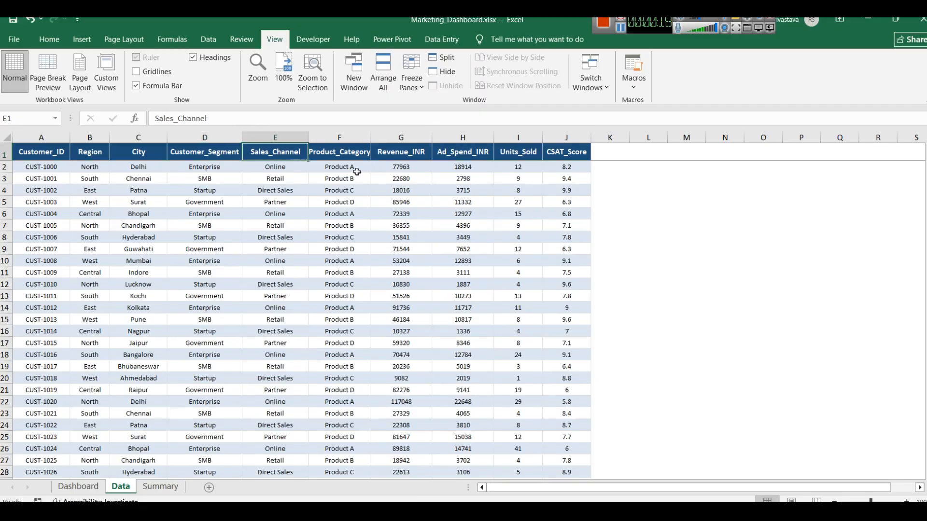
{"action": "left_click", "coordinate": [345, 151]}
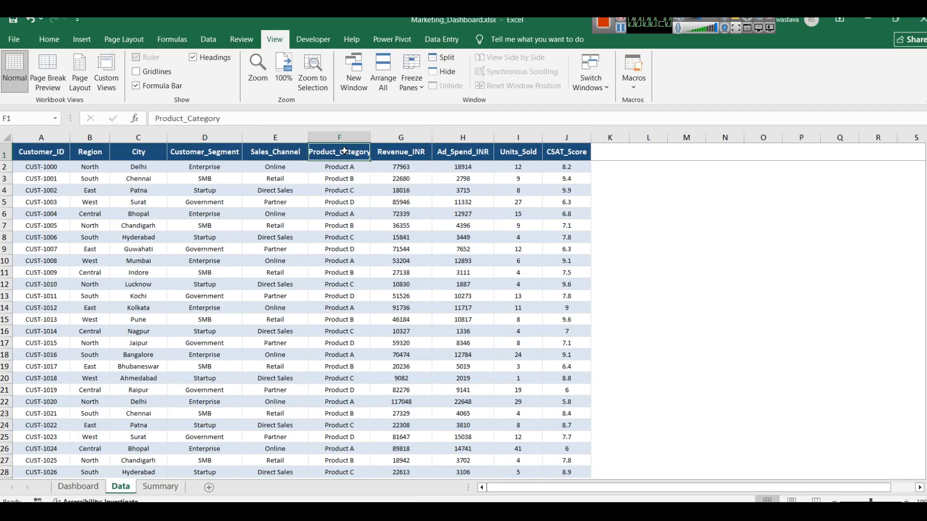
{"action": "left_click", "coordinate": [408, 152]}
{"action": "left_click", "coordinate": [478, 164]}
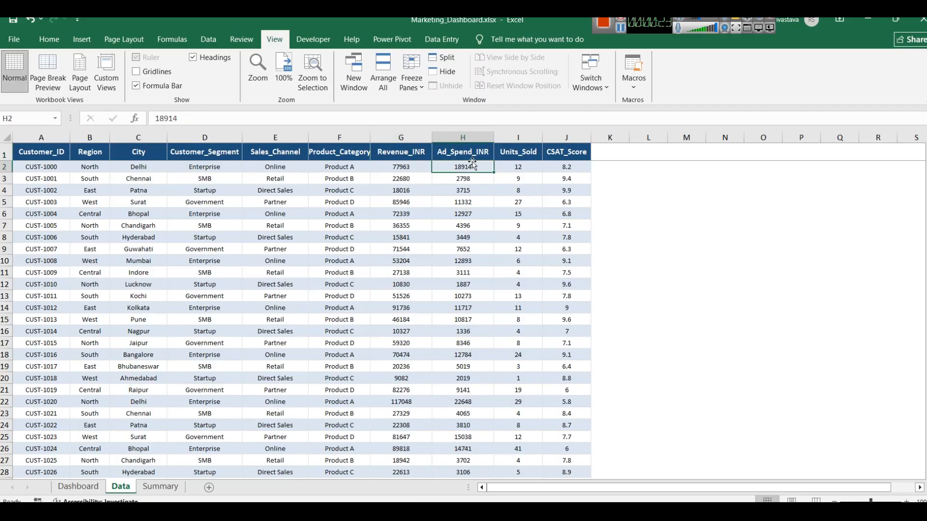
{"action": "left_click", "coordinate": [524, 156]}
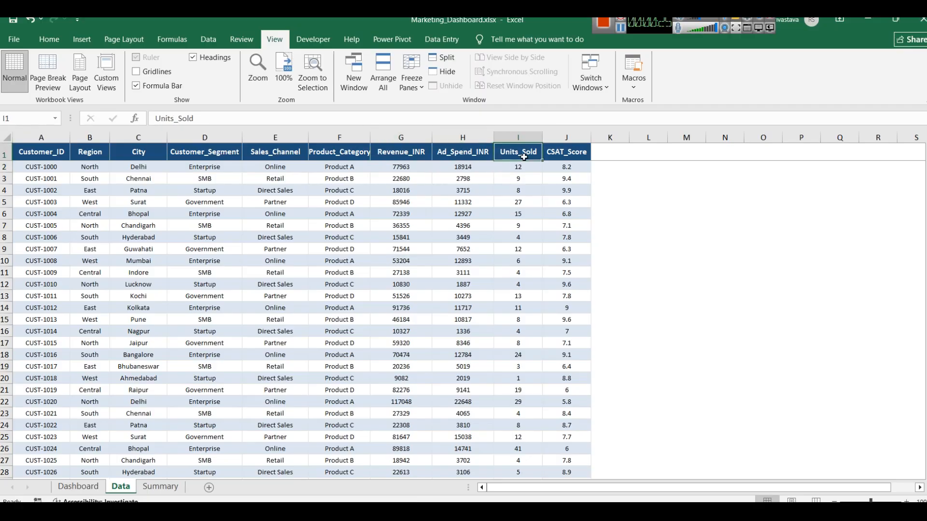
{"action": "left_click", "coordinate": [583, 158]}
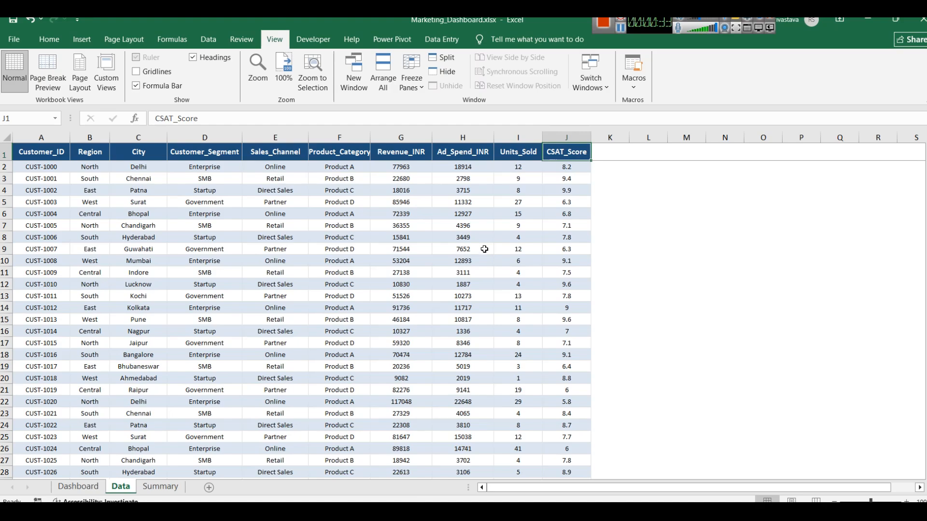
Step: Enlarge the Data sheet and inspect the first record's ad spend, units sold, CSAT score and customer segment
{"action": "scroll", "coordinate": [485, 249], "scroll_direction": "up", "scroll_amount": 1}
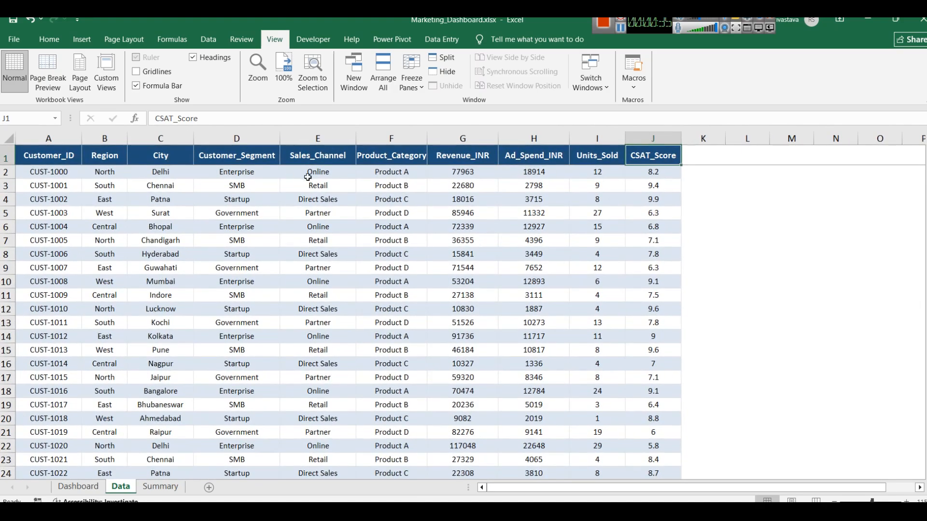
{"action": "left_click", "coordinate": [536, 172]}
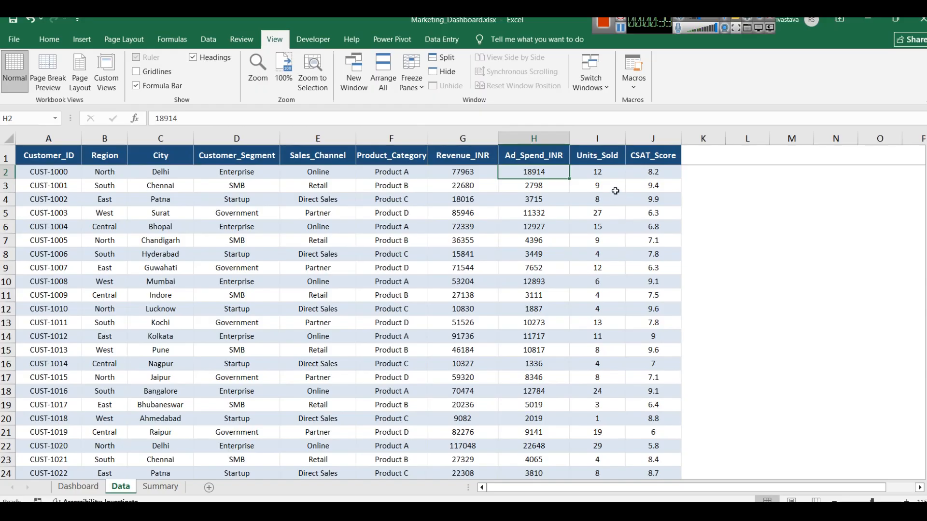
{"action": "left_click", "coordinate": [618, 175]}
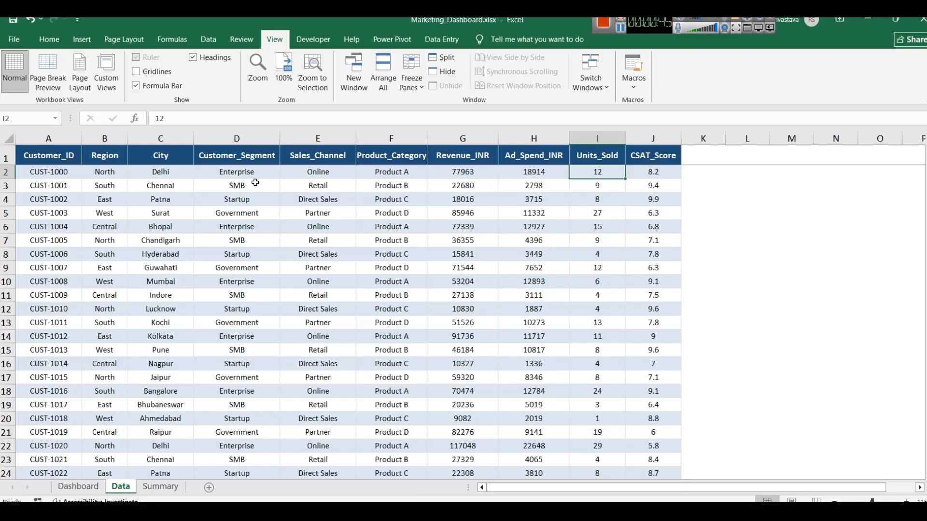
{"action": "left_click", "coordinate": [647, 172]}
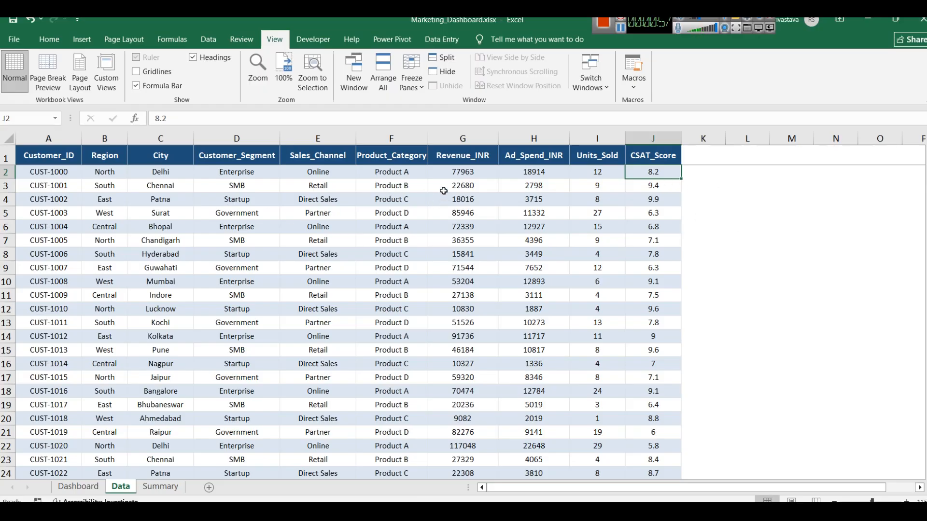
{"action": "left_click", "coordinate": [245, 170]}
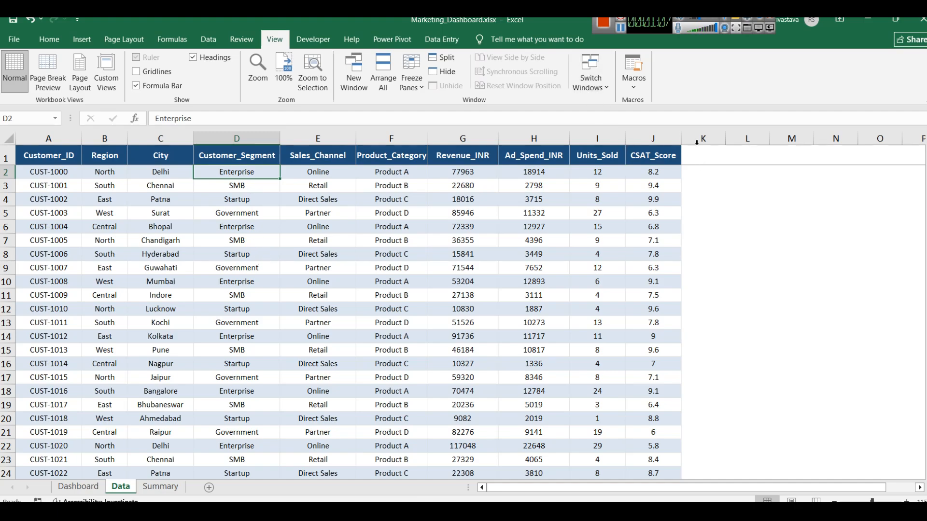
Step: Revisit the Dashboard sheet and inspect the Revenue by Channel table on the Summary sheet
{"action": "left_click", "coordinate": [82, 489]}
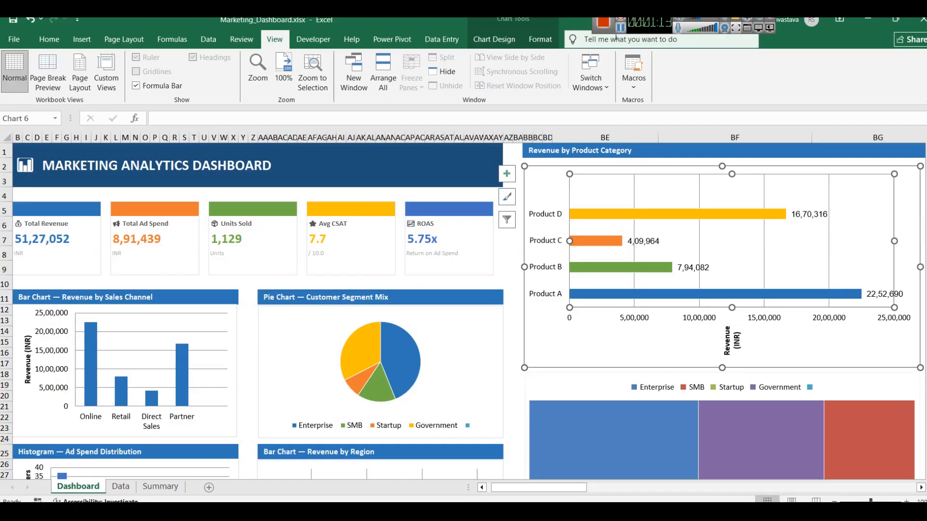
{"action": "left_click", "coordinate": [601, 25]}
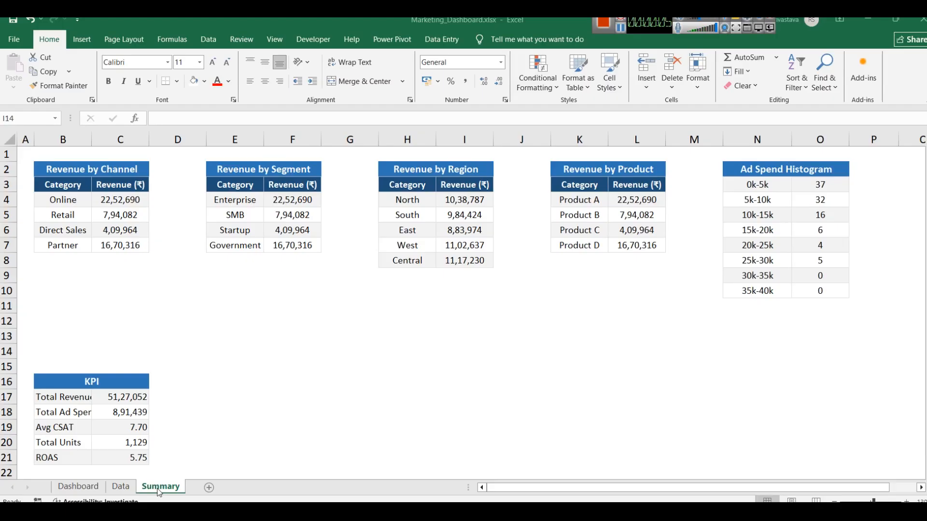
{"action": "left_click", "coordinate": [63, 166]}
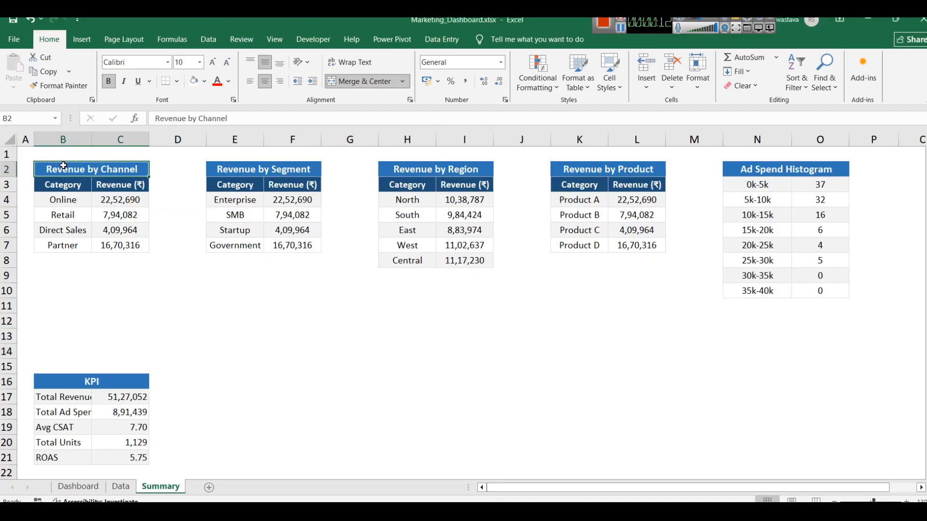
Step: Create a PivotTable from the full Data sheet range A1:J101 on a new worksheet, summing Ad_Spend_INR by Region
{"action": "left_click", "coordinate": [121, 486]}
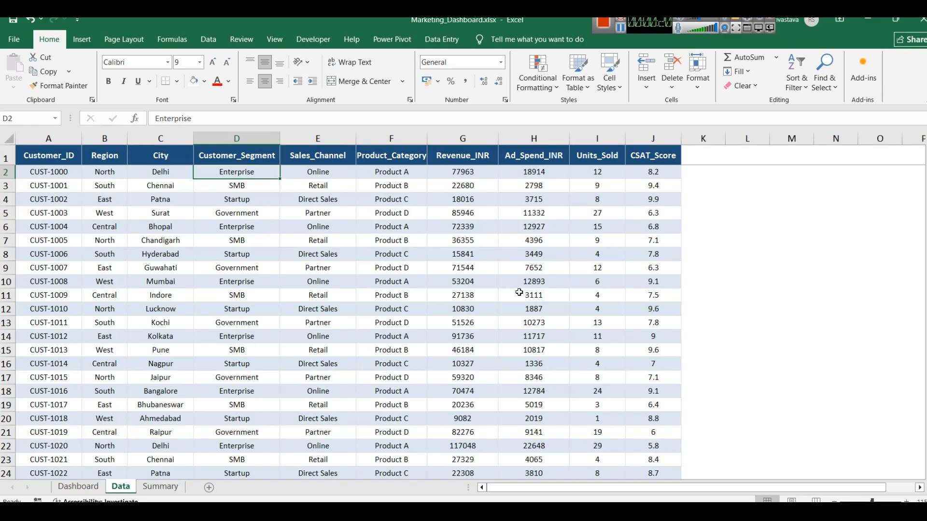
{"action": "key", "text": "ctrl+a"}
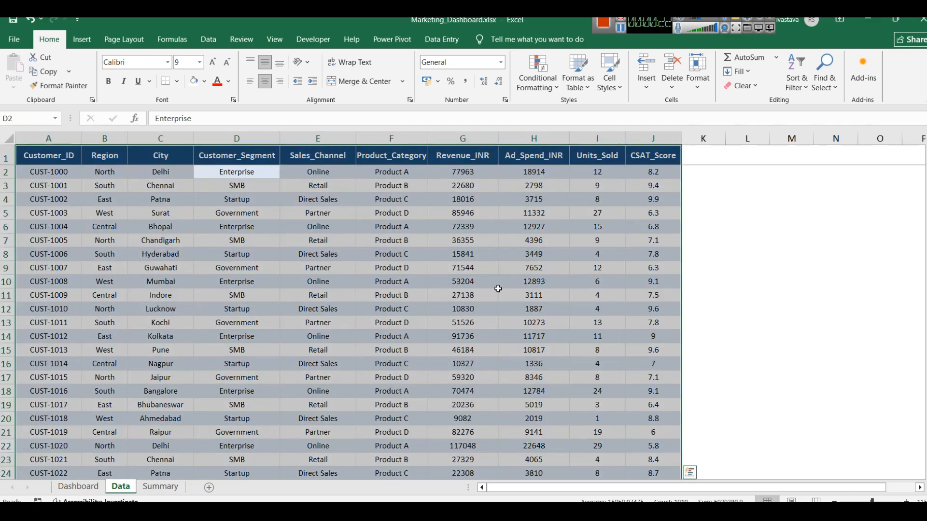
{"action": "left_click", "coordinate": [88, 44]}
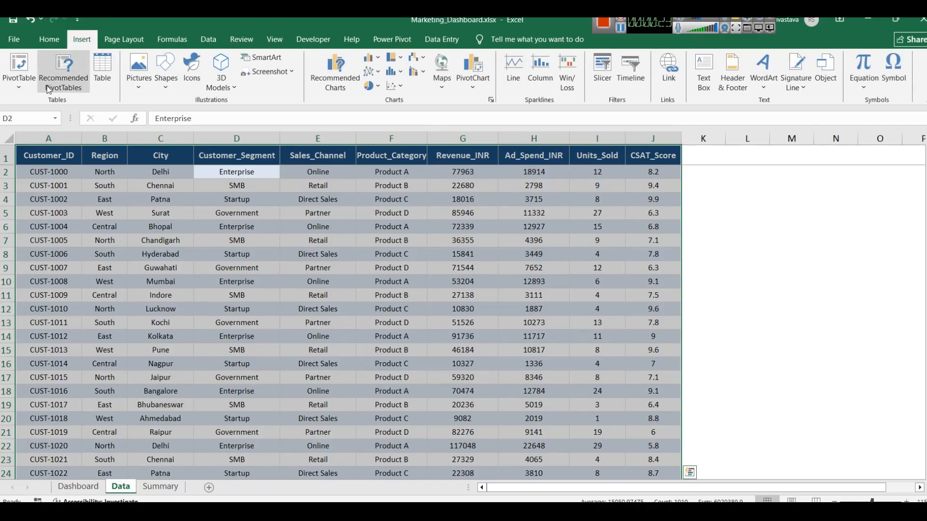
{"action": "left_click", "coordinate": [16, 82]}
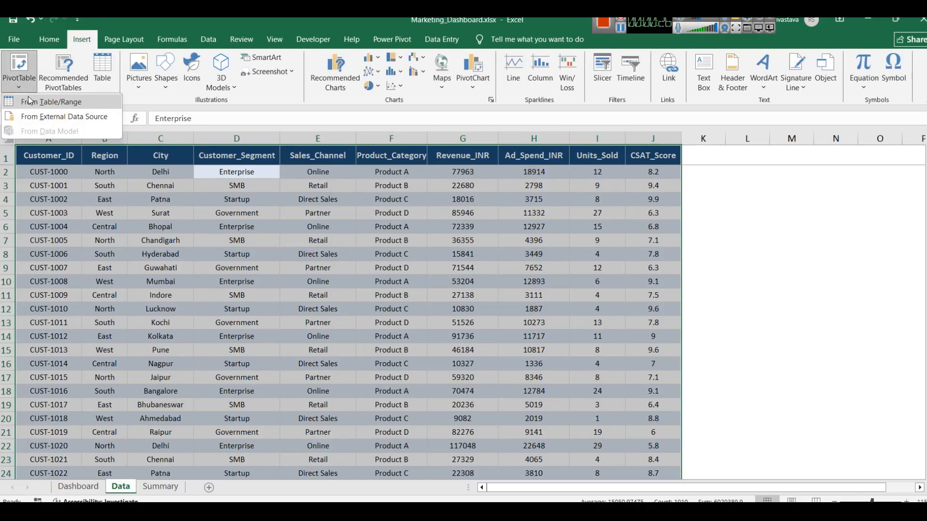
{"action": "left_click", "coordinate": [31, 101]}
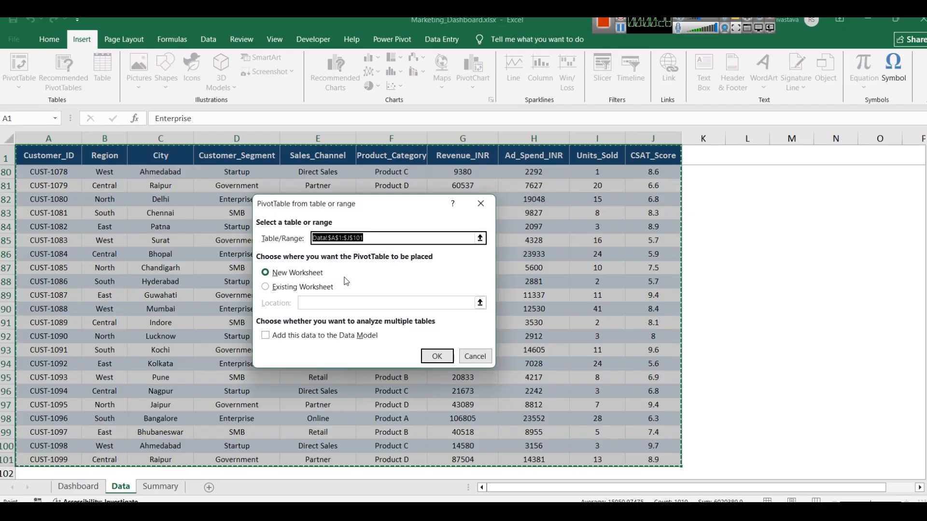
{"action": "left_click", "coordinate": [449, 356]}
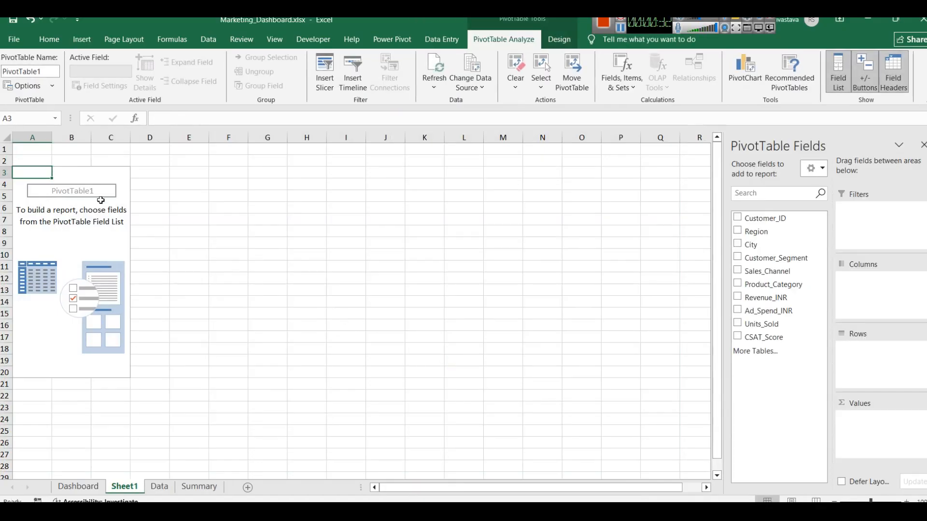
{"action": "left_click", "coordinate": [738, 232]}
{"action": "left_click", "coordinate": [737, 310]}
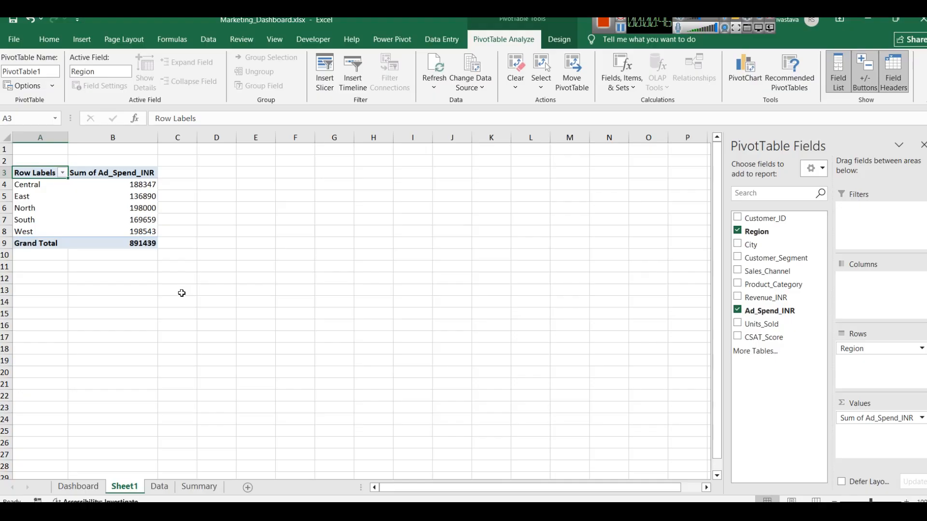
Step: Delete Sheet1 with the trial PivotTable from the workbook
{"action": "right_click", "coordinate": [126, 493]}
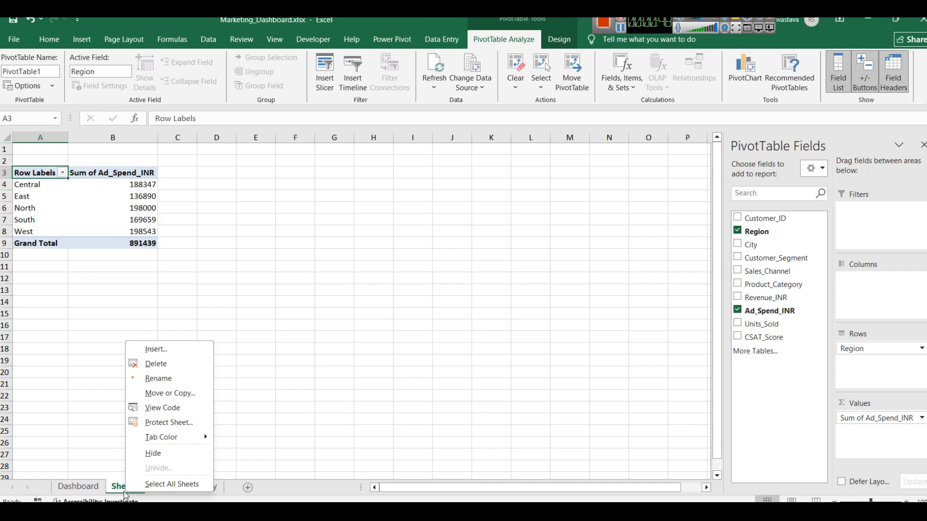
{"action": "left_click", "coordinate": [163, 365]}
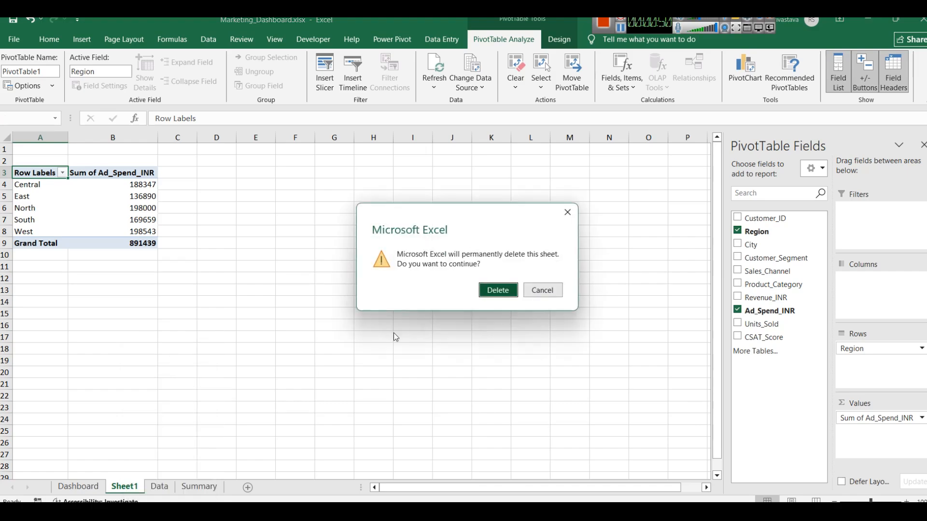
{"action": "left_click", "coordinate": [505, 289]}
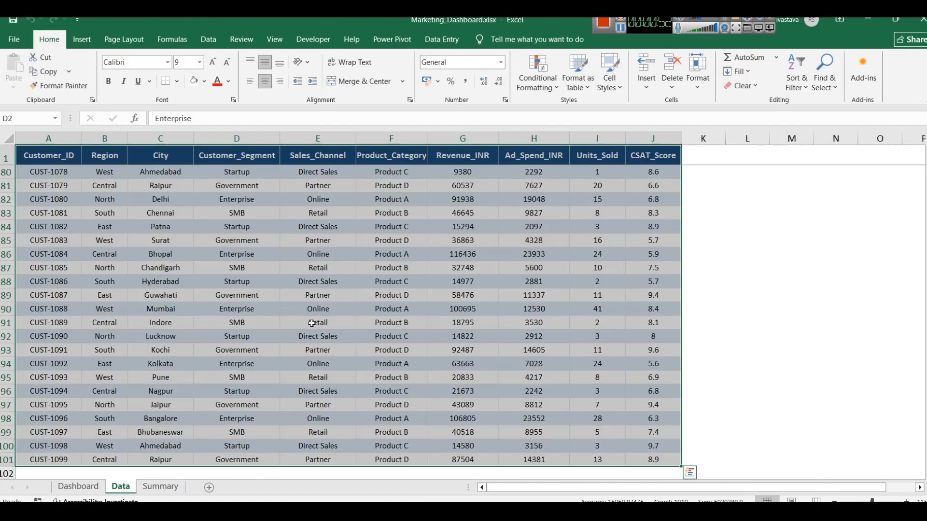
Step: Review the headers of the Revenue by Channel and Revenue by Segment tables on the Summary sheet, and the channel categories Online through Partner
{"action": "left_click", "coordinate": [175, 487]}
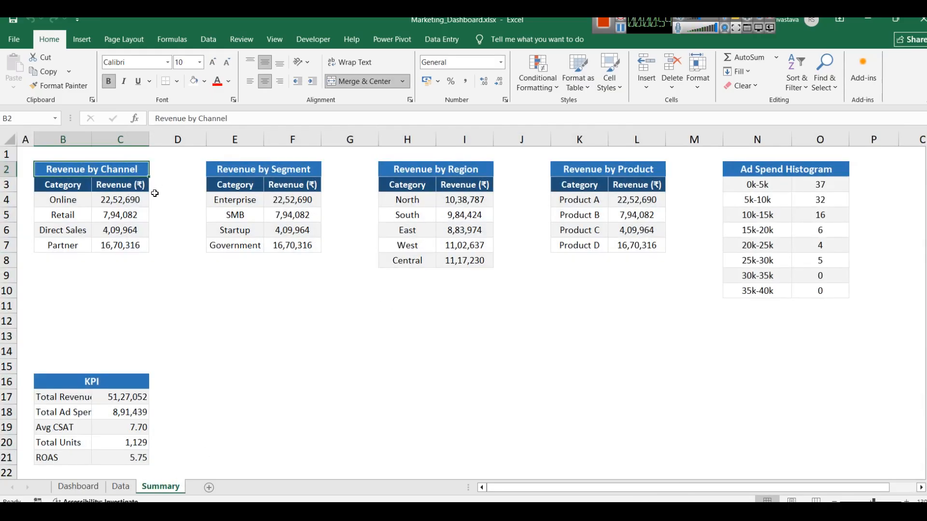
{"action": "left_click", "coordinate": [76, 188]}
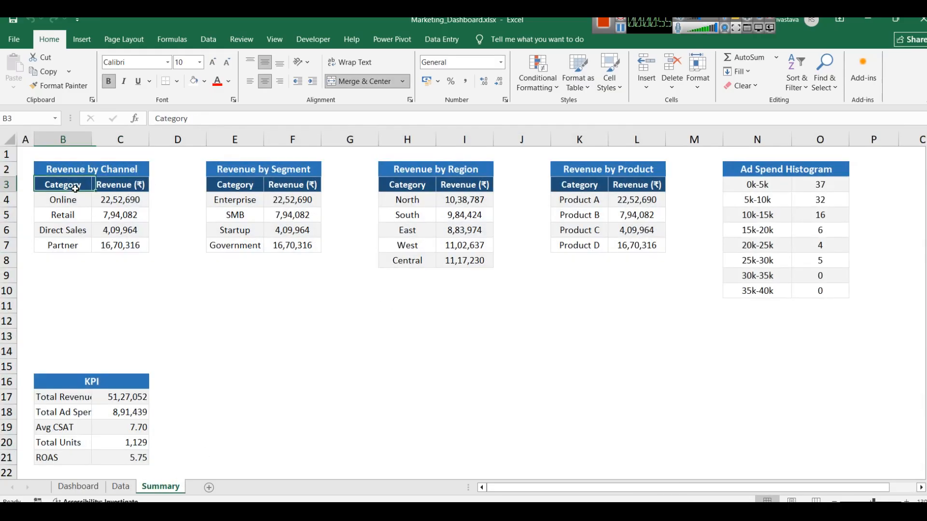
{"action": "left_click", "coordinate": [116, 190]}
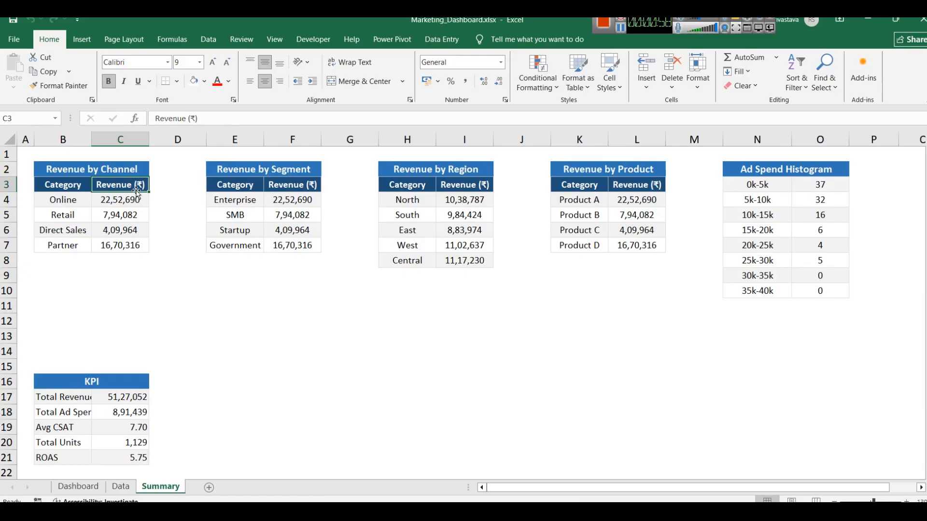
{"action": "left_click", "coordinate": [249, 187]}
{"action": "left_click", "coordinate": [291, 187]}
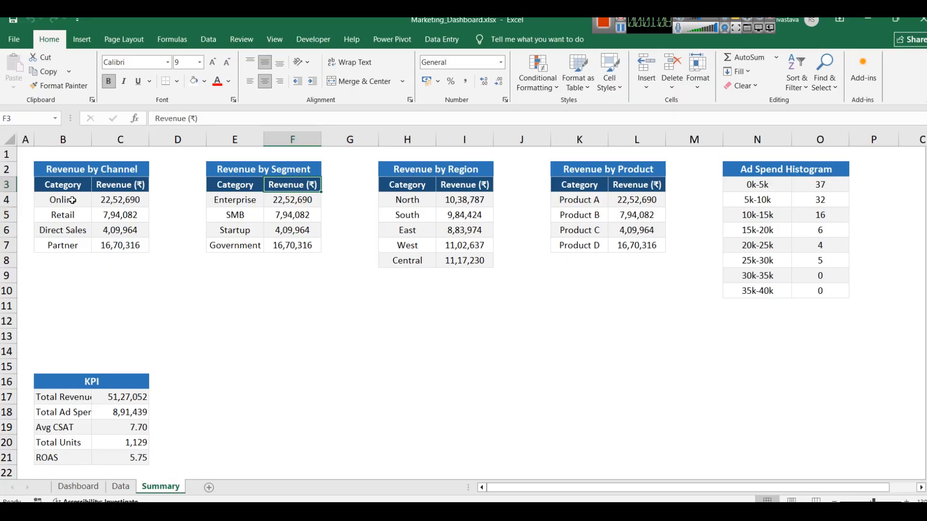
{"action": "left_click", "coordinate": [67, 184]}
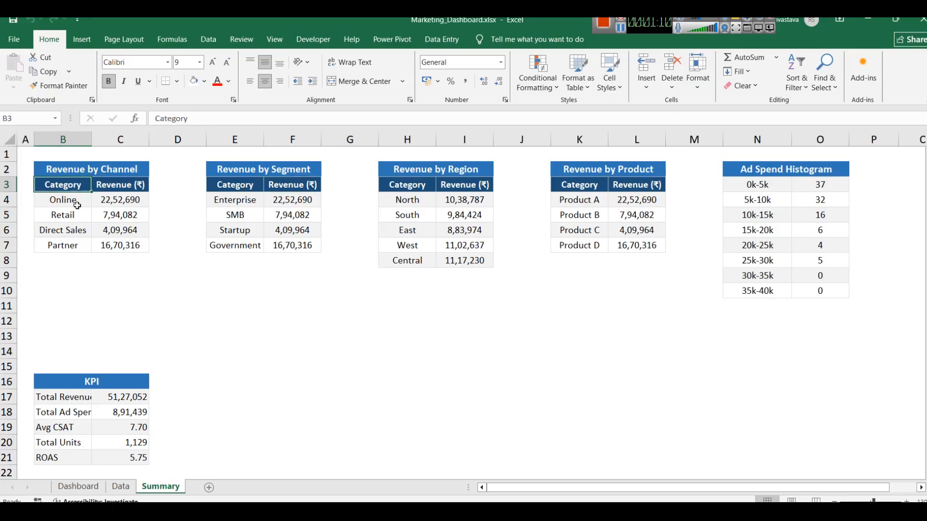
{"action": "left_click", "coordinate": [76, 204]}
{"action": "left_click", "coordinate": [74, 214]}
{"action": "left_click", "coordinate": [72, 230]}
{"action": "left_click", "coordinate": [74, 245]}
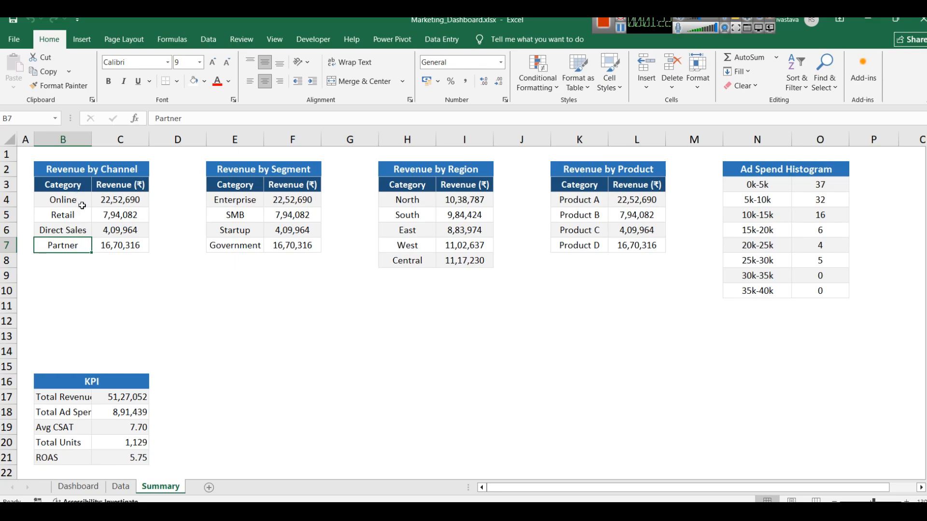
Step: Convert the Data sheet range A1:J101 into an Excel table with headers
{"action": "left_click", "coordinate": [120, 487]}
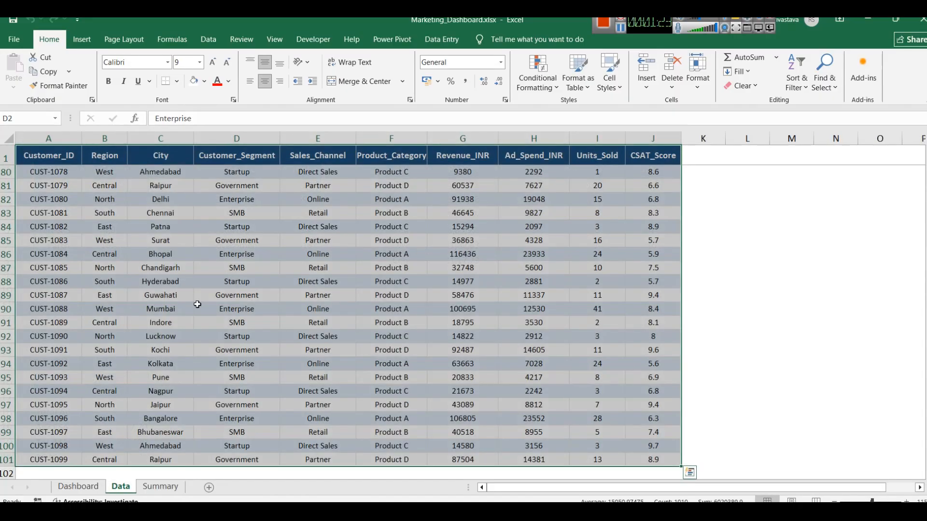
{"action": "left_click", "coordinate": [247, 190]}
{"action": "scroll", "coordinate": [145, 188], "scroll_direction": "up", "scroll_amount": 11}
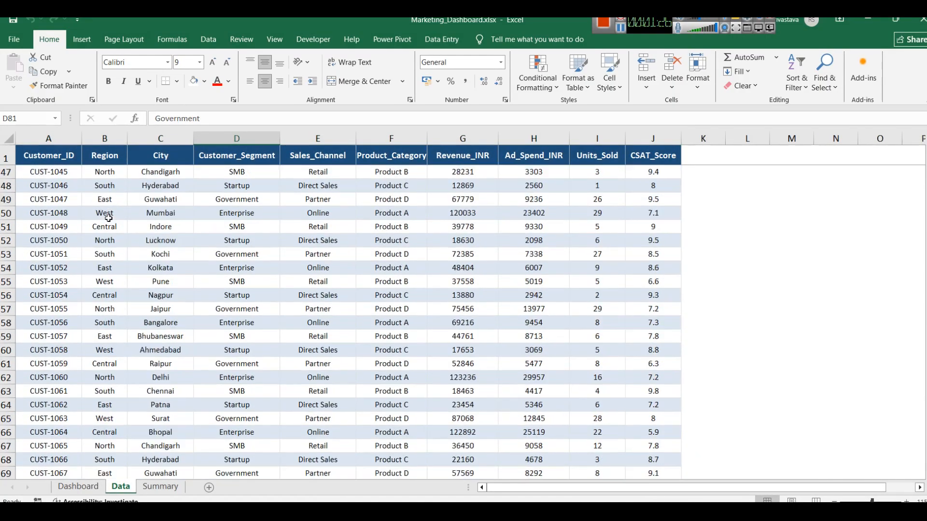
{"action": "scroll", "coordinate": [108, 218], "scroll_direction": "up", "scroll_amount": 6}
{"action": "left_click", "coordinate": [119, 151]}
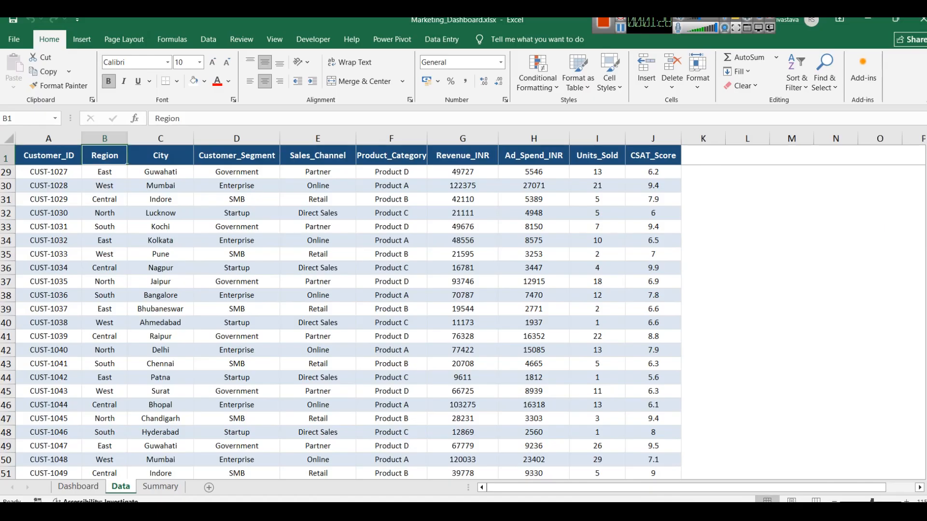
{"action": "scroll", "coordinate": [69, 221], "scroll_direction": "up", "scroll_amount": 9}
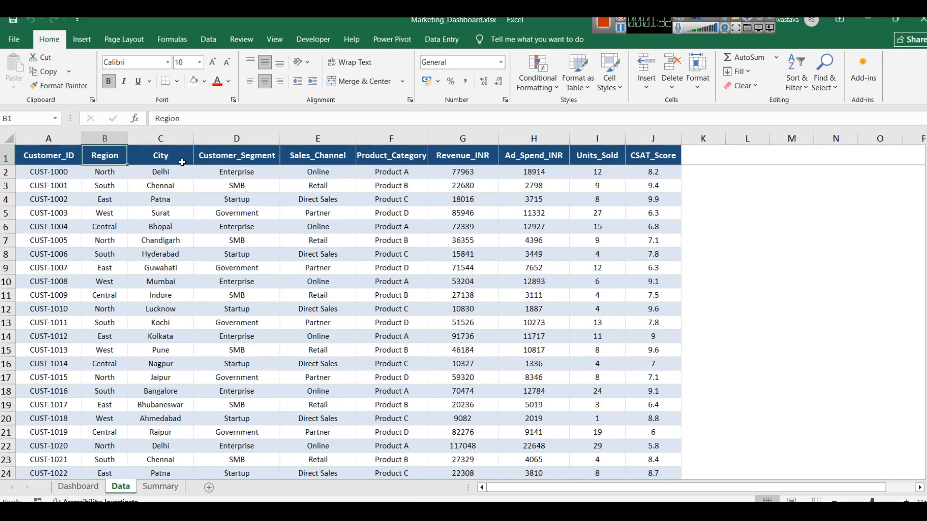
{"action": "key", "text": "ctrl+a"}
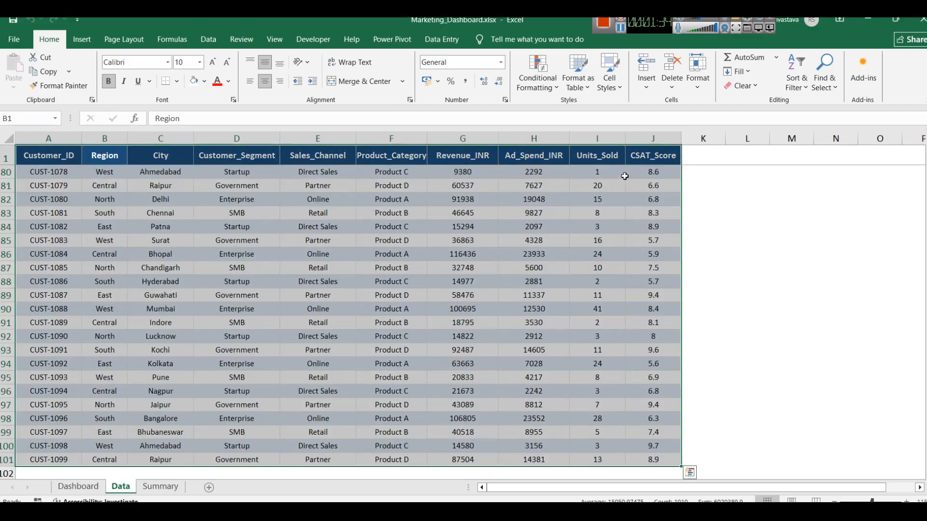
{"action": "key", "text": "ctrl+t"}
{"action": "left_click", "coordinate": [378, 310]}
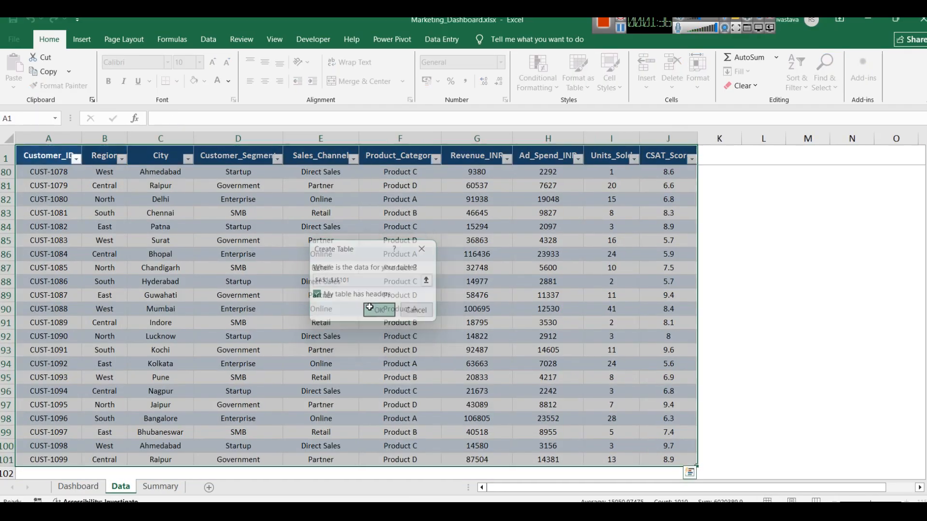
Step: Inspect the unique filter values of the Region, City and Customer_Segment columns in the data table without applying any filter
{"action": "left_click", "coordinate": [122, 159]}
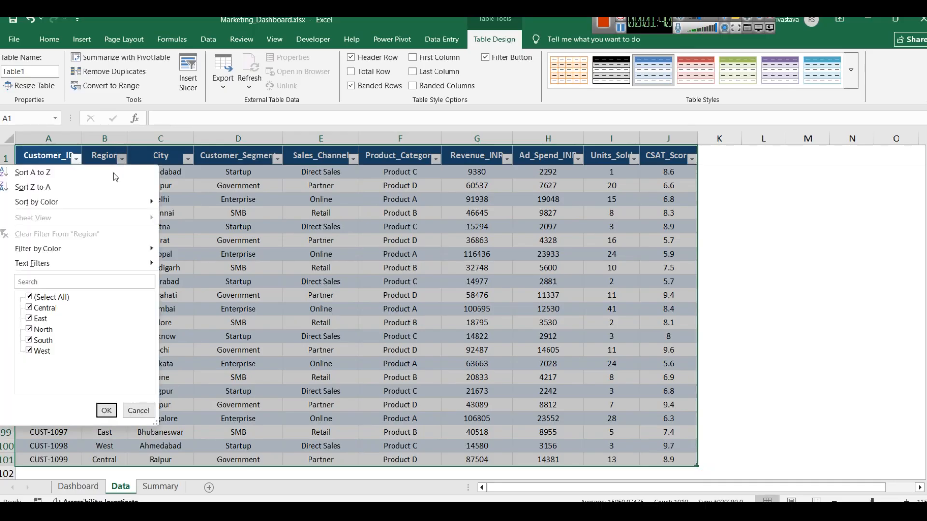
{"action": "left_click", "coordinate": [139, 411]}
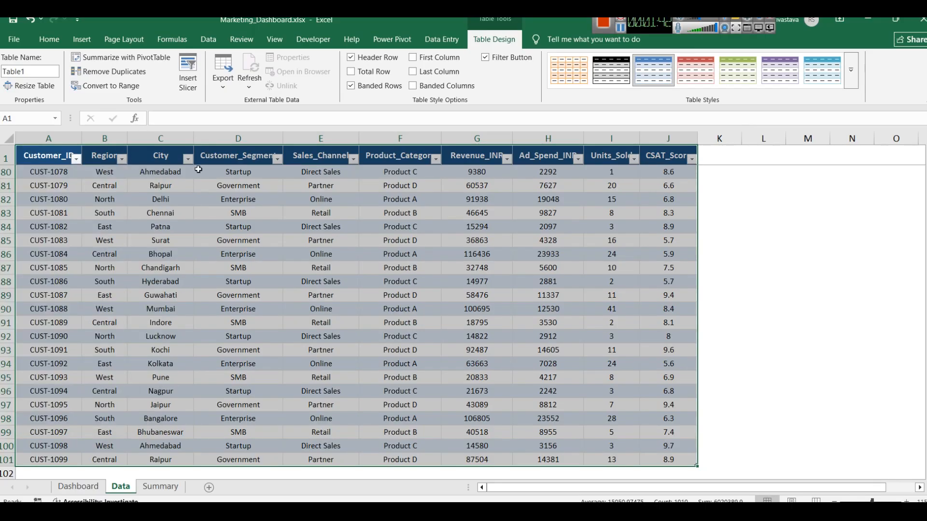
{"action": "left_click", "coordinate": [188, 160]}
{"action": "scroll", "coordinate": [147, 353], "scroll_direction": "down", "scroll_amount": 3}
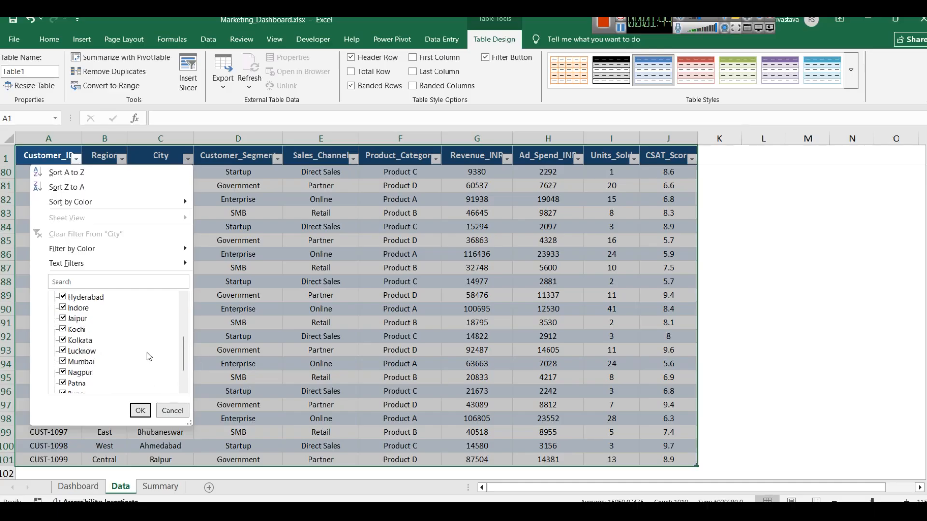
{"action": "scroll", "coordinate": [154, 353], "scroll_direction": "up", "scroll_amount": 3}
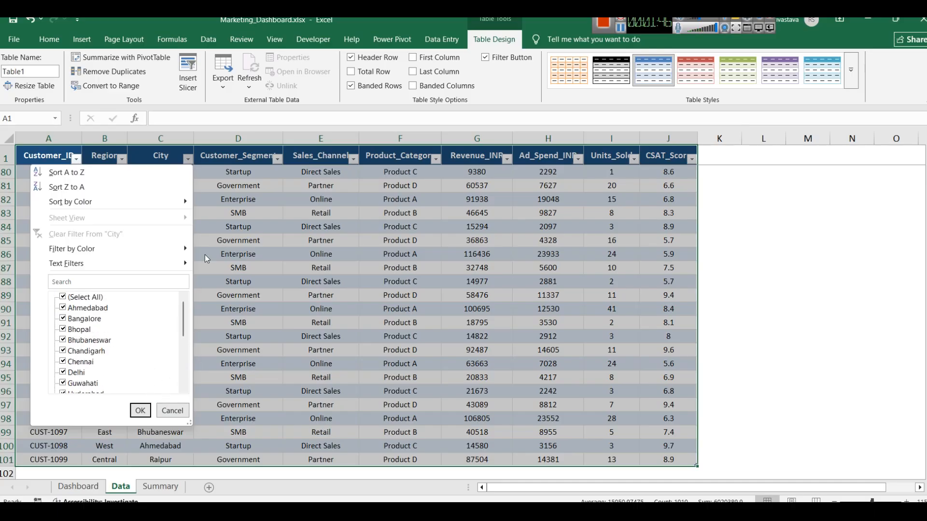
{"action": "left_click", "coordinate": [172, 410]}
{"action": "left_click", "coordinate": [278, 160]}
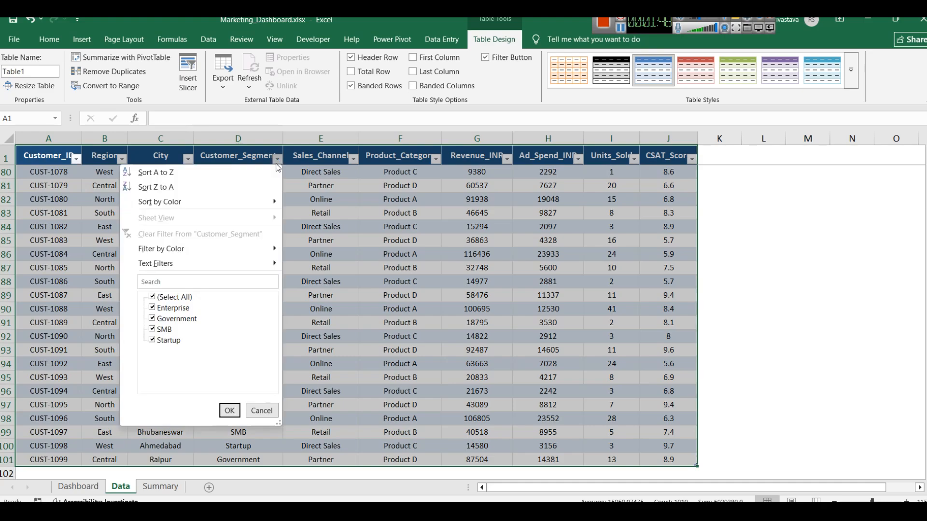
{"action": "left_click", "coordinate": [261, 410]}
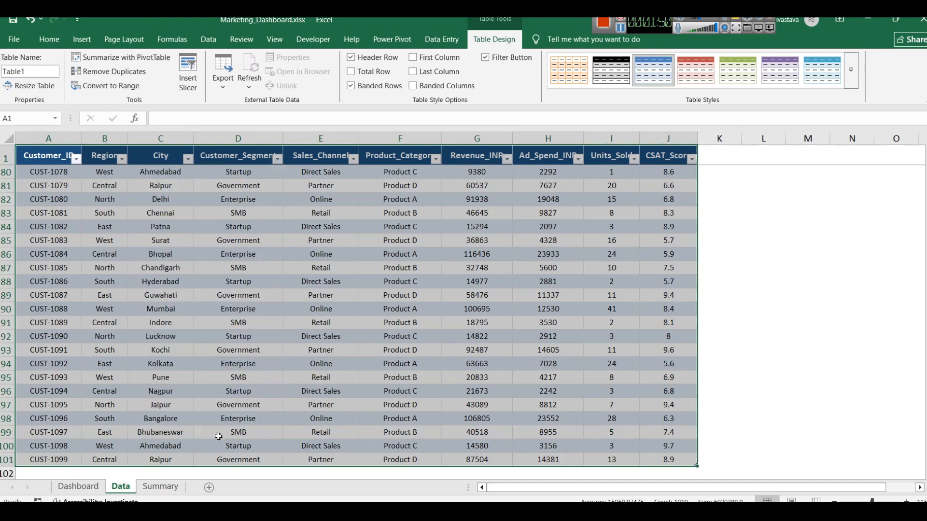
Step: Review the channel, segment, region and product categories on the Summary sheet, plus the Total Revenue and Total Ad Spend KPI labels
{"action": "left_click", "coordinate": [163, 486]}
{"action": "left_click", "coordinate": [250, 294]}
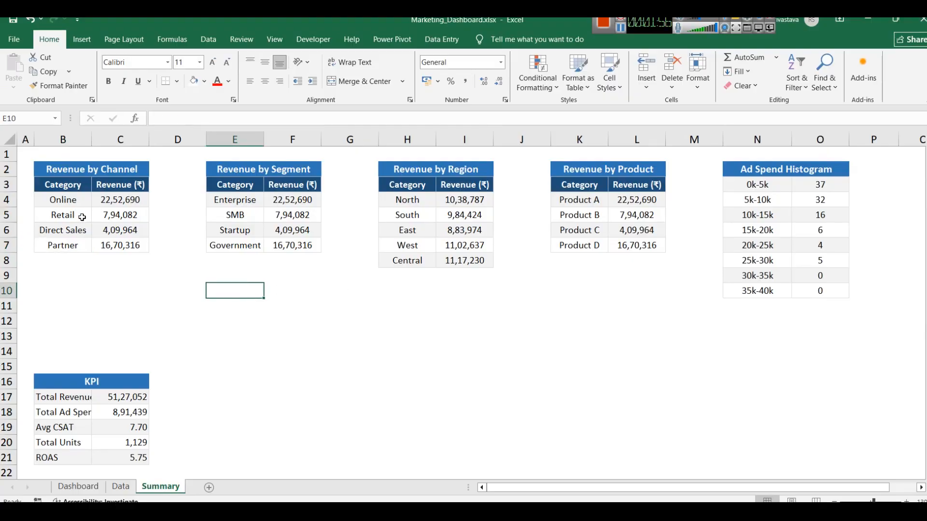
{"action": "left_click_drag", "start_coordinate": [62, 199], "coordinate": [63, 245]}
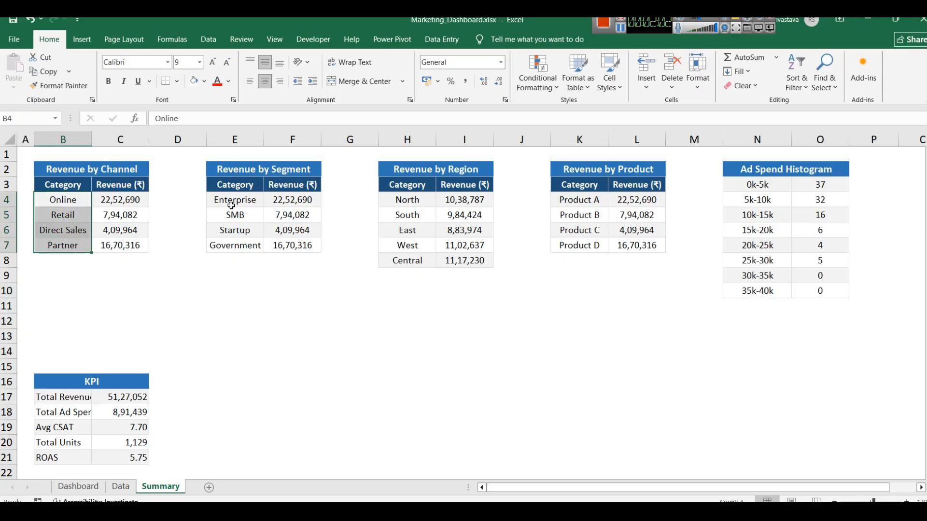
{"action": "left_click_drag", "start_coordinate": [235, 198], "coordinate": [235, 245]}
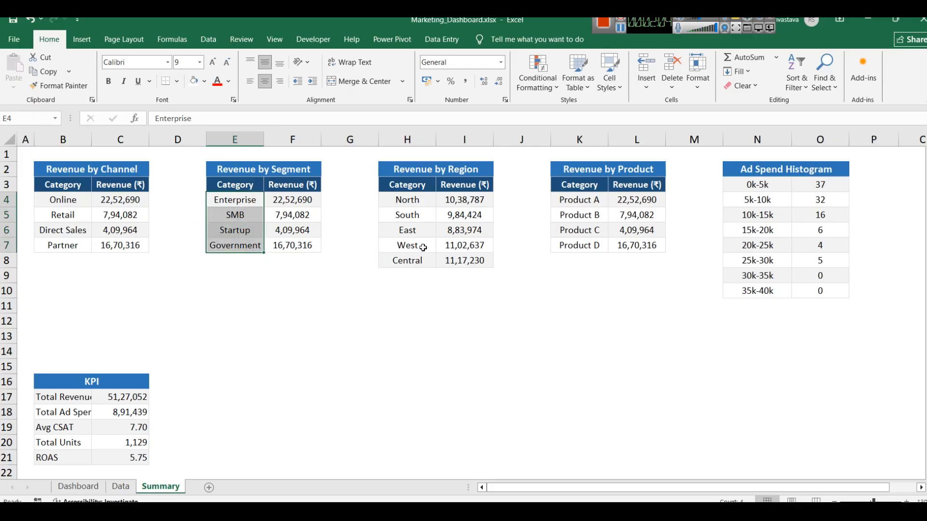
{"action": "left_click_drag", "start_coordinate": [398, 203], "coordinate": [415, 268]}
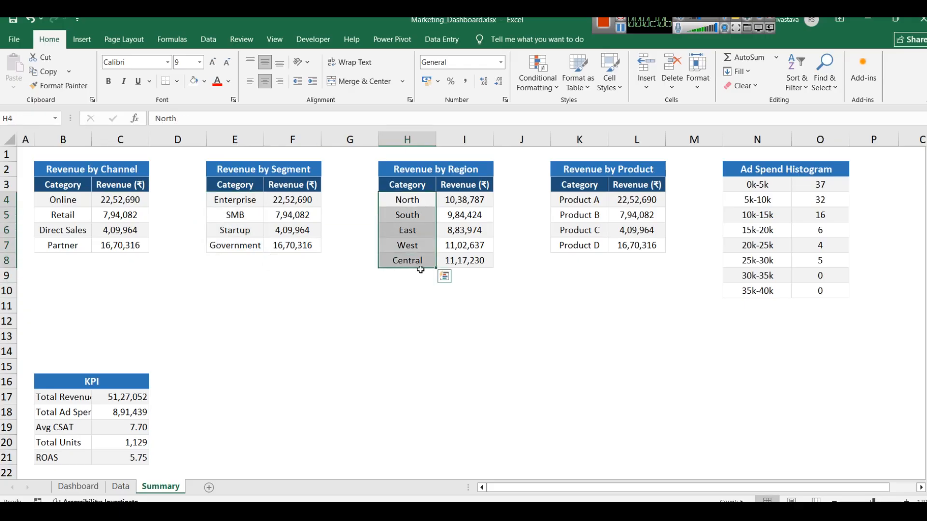
{"action": "left_click_drag", "start_coordinate": [581, 202], "coordinate": [582, 243]}
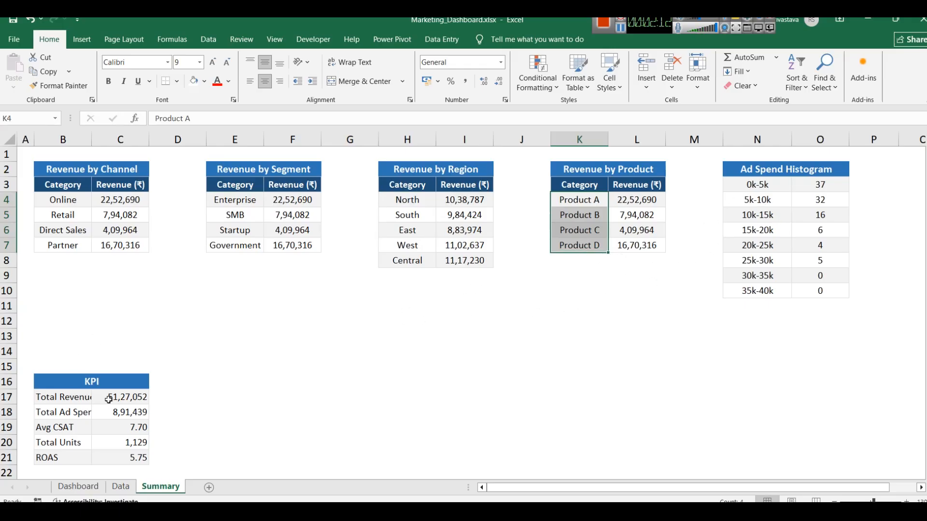
{"action": "left_click", "coordinate": [91, 394]}
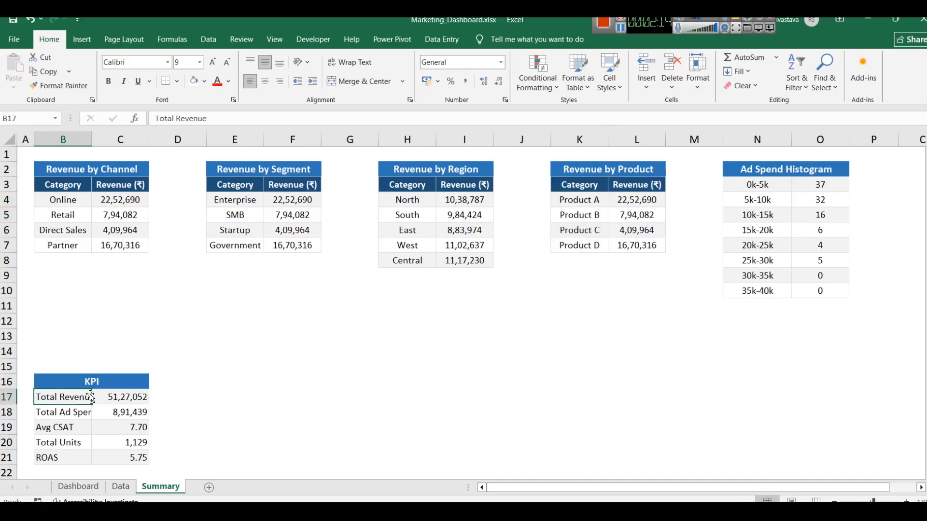
{"action": "left_click", "coordinate": [73, 414]}
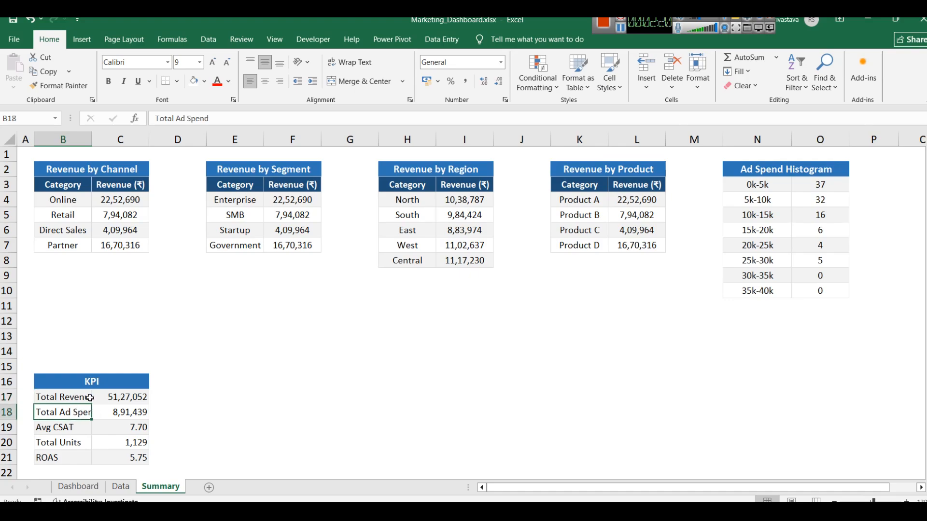
Step: Widen column B on the Summary sheet to fit the KPI labels, and review the Avg CSAT, Total Units and ROAS entries
{"action": "left_click_drag", "start_coordinate": [92, 140], "coordinate": [102, 140]}
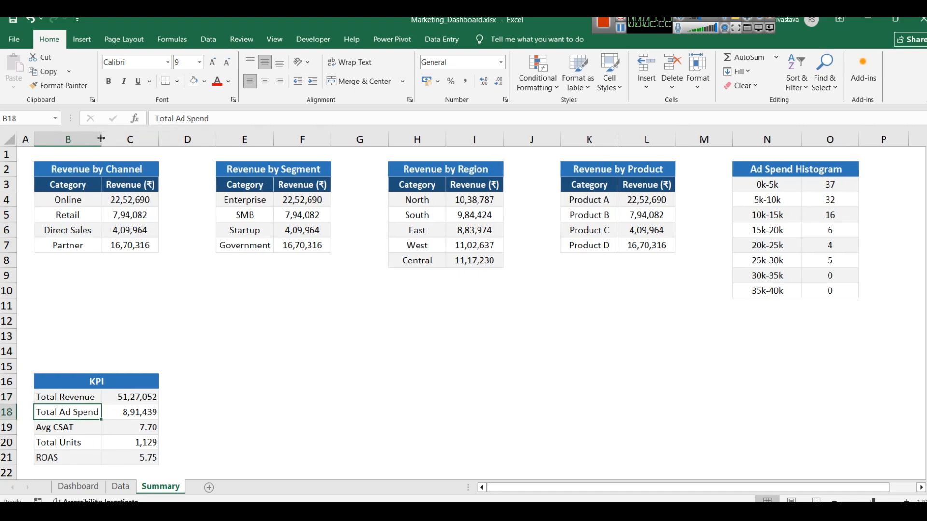
{"action": "left_click", "coordinate": [86, 430]}
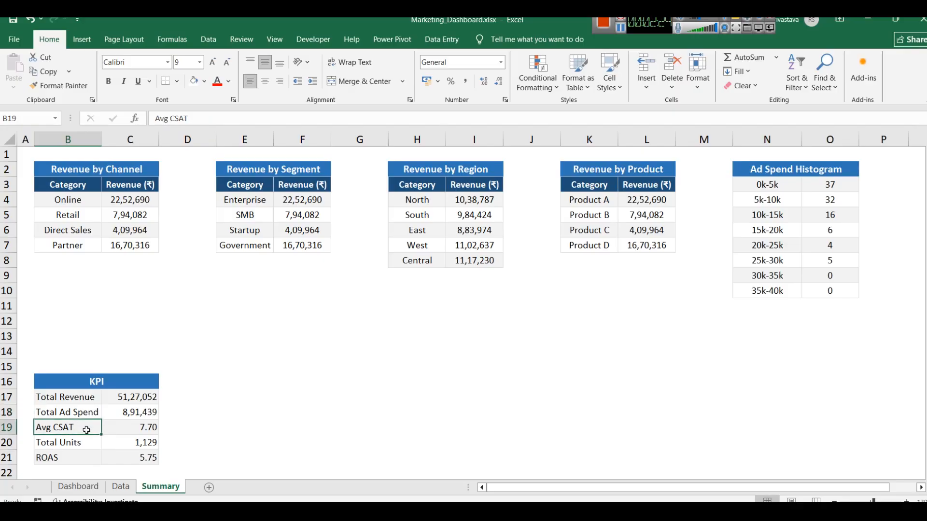
{"action": "left_click", "coordinate": [85, 443]}
{"action": "left_click", "coordinate": [86, 456]}
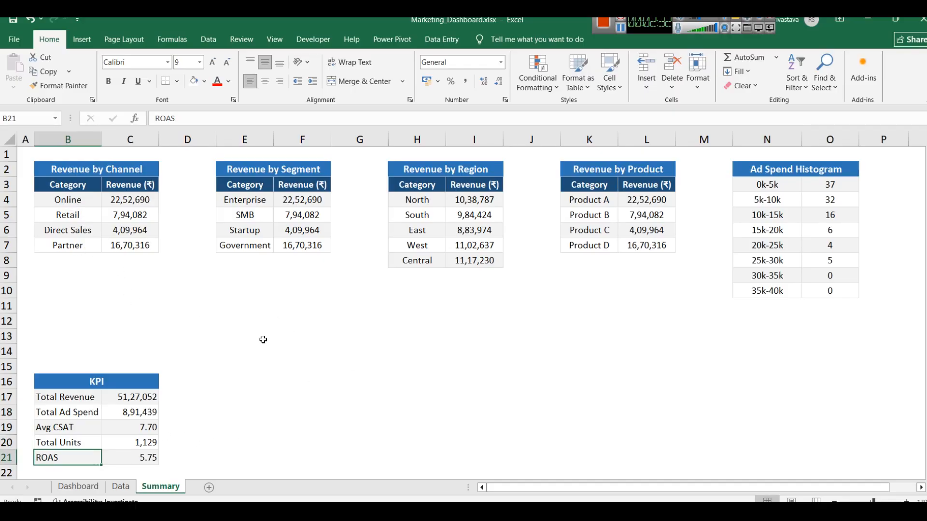
Step: Create a PivotTable from the full data table (Table1) on the Data sheet, placed in a new worksheet
{"action": "left_click", "coordinate": [120, 487]}
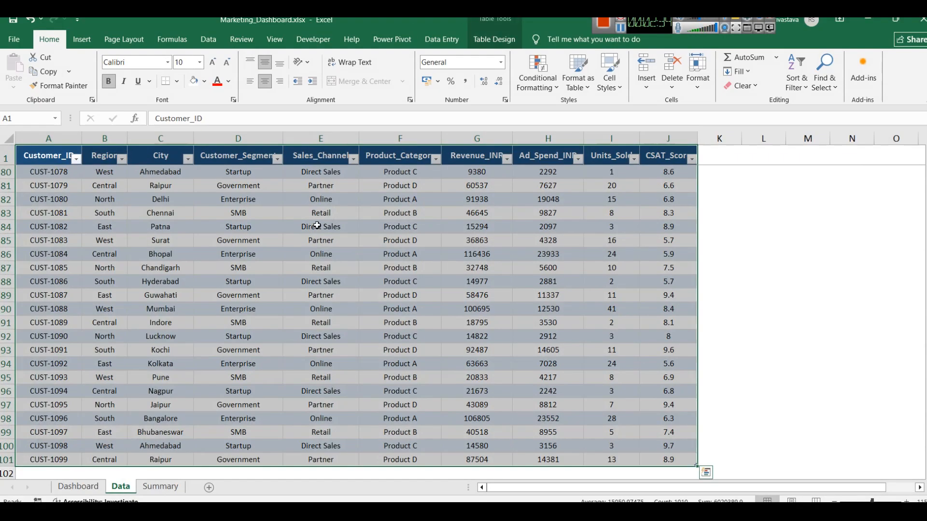
{"action": "left_click", "coordinate": [317, 226]}
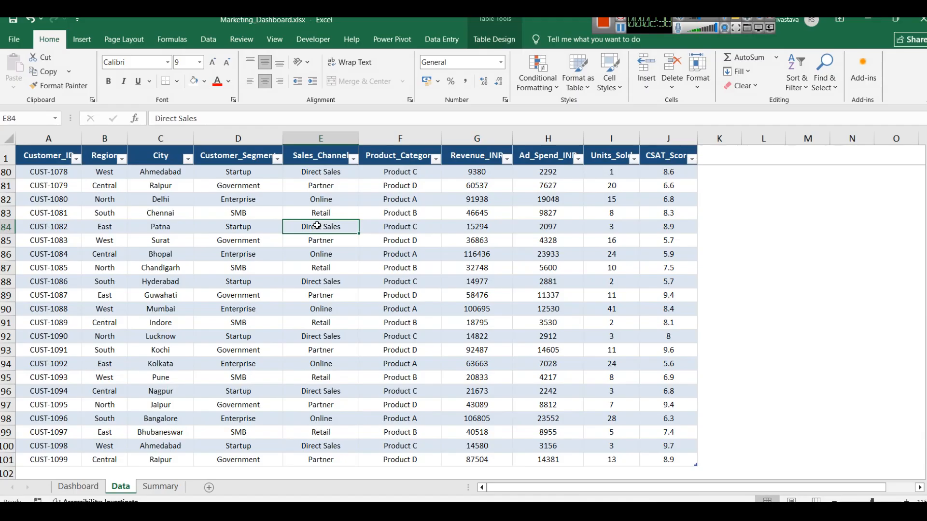
{"action": "key", "text": "ctrl+a"}
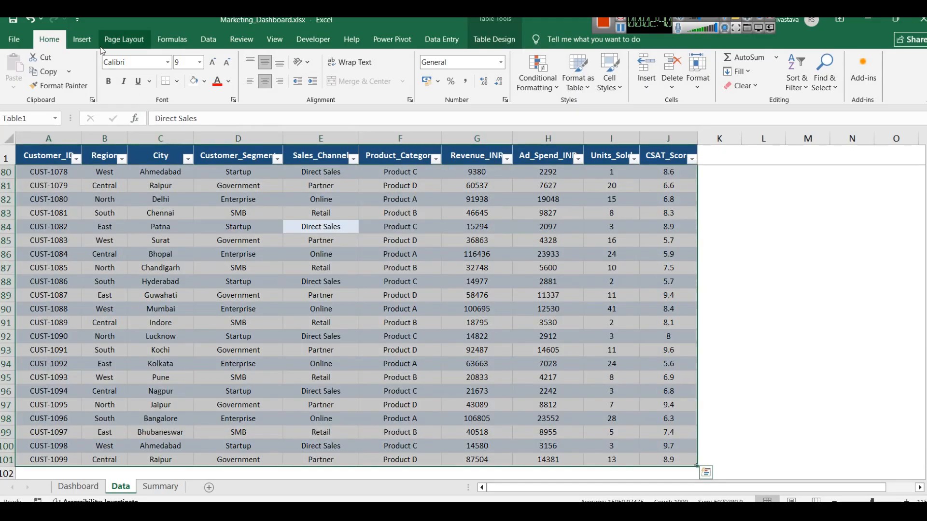
{"action": "left_click", "coordinate": [81, 40]}
{"action": "left_click", "coordinate": [20, 81]}
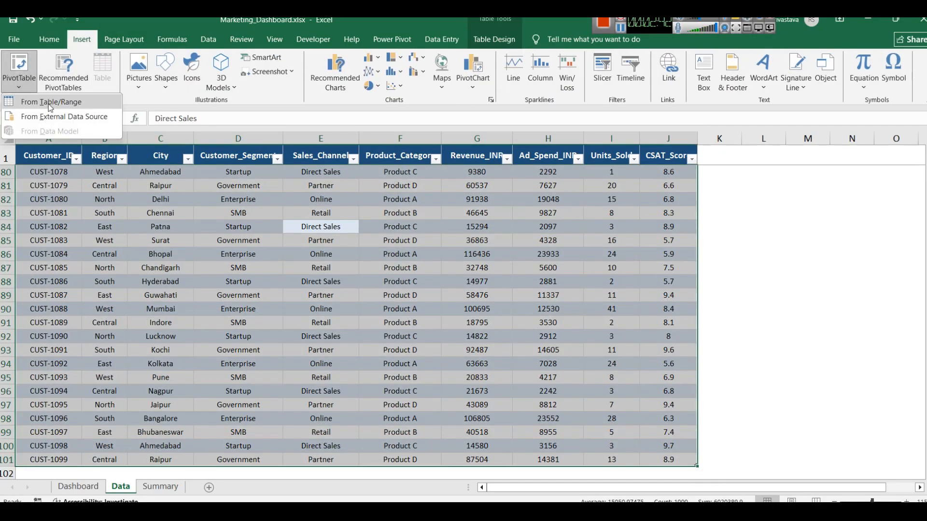
{"action": "left_click", "coordinate": [49, 105]}
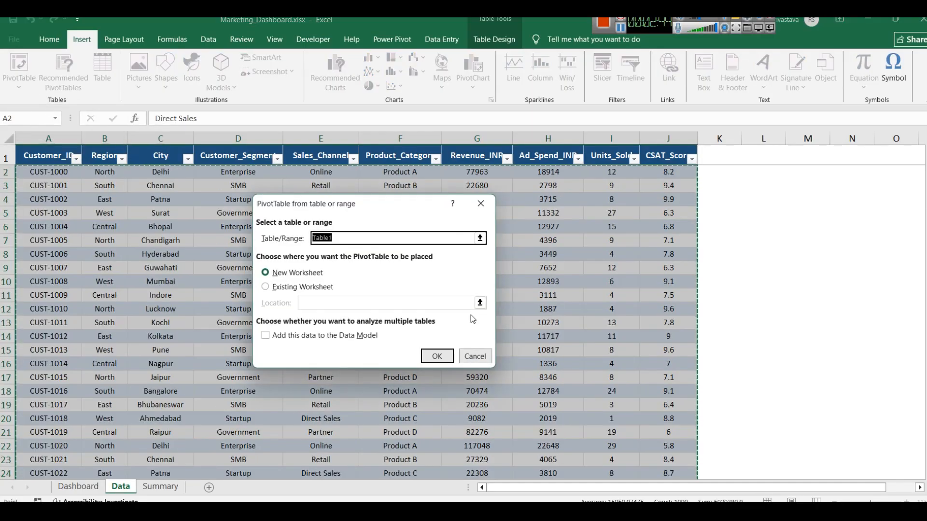
{"action": "left_click", "coordinate": [436, 356]}
Step: Rename the new PivotTable worksheet to Pivots
{"action": "right_click", "coordinate": [124, 486]}
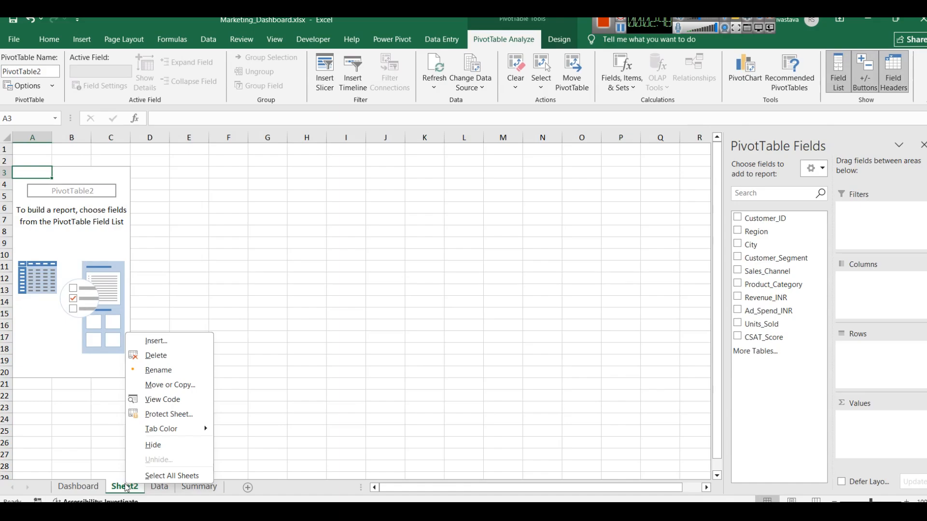
{"action": "left_click", "coordinate": [150, 366]}
{"action": "type", "text": "Pivots"}
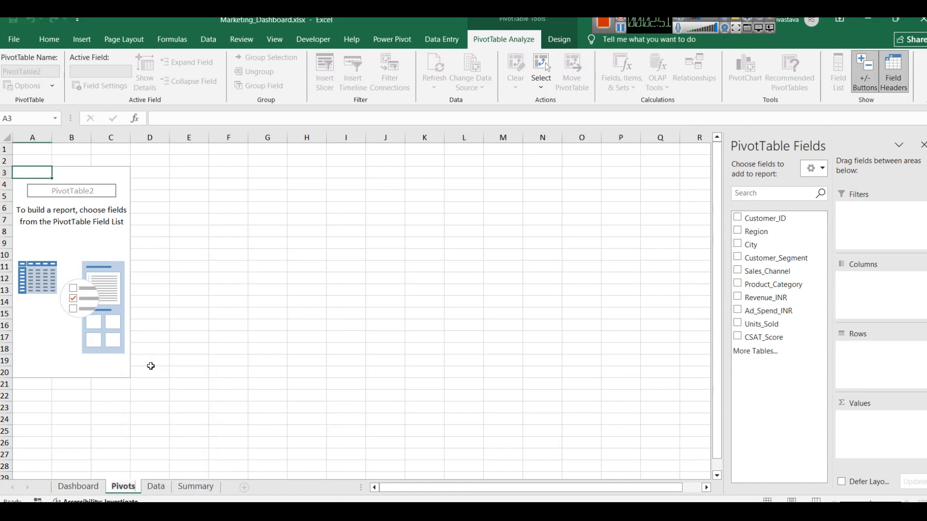
{"action": "left_click", "coordinate": [228, 348]}
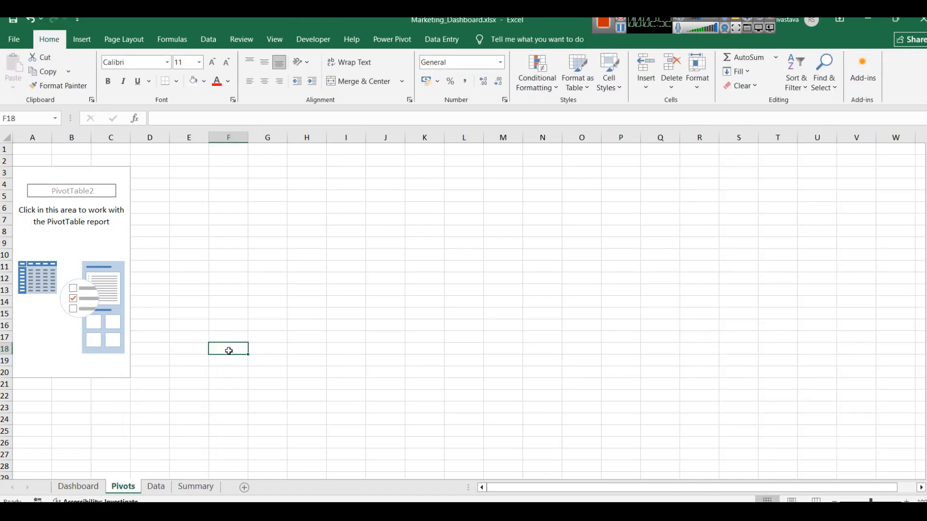
Step: Summarise ad spend by region in the empty PivotTable, with Region as rows and Ad_Spend_INR as values
{"action": "left_click", "coordinate": [40, 177]}
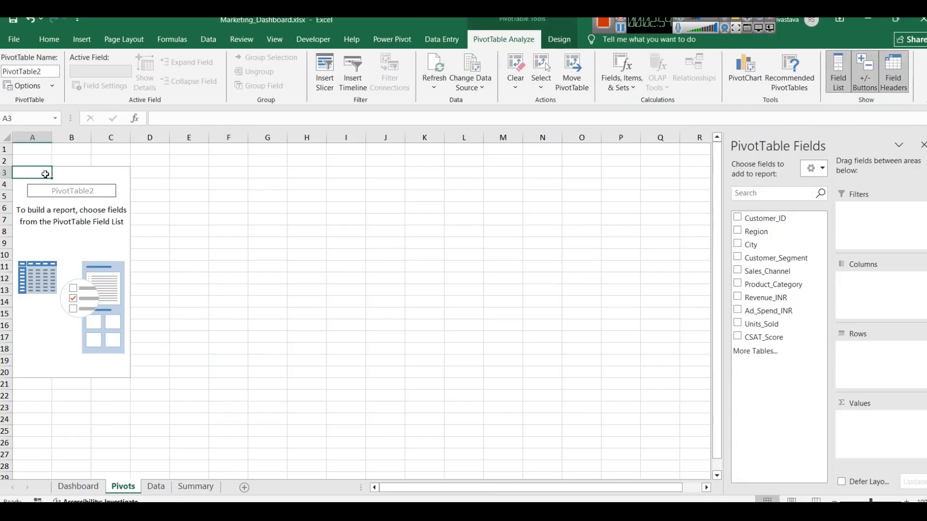
{"action": "left_click", "coordinate": [738, 231]}
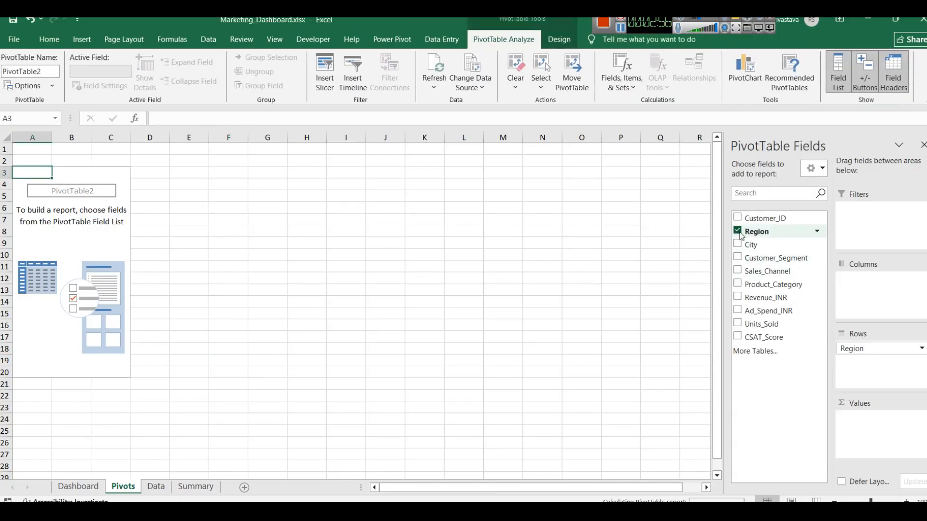
{"action": "left_click", "coordinate": [739, 311]}
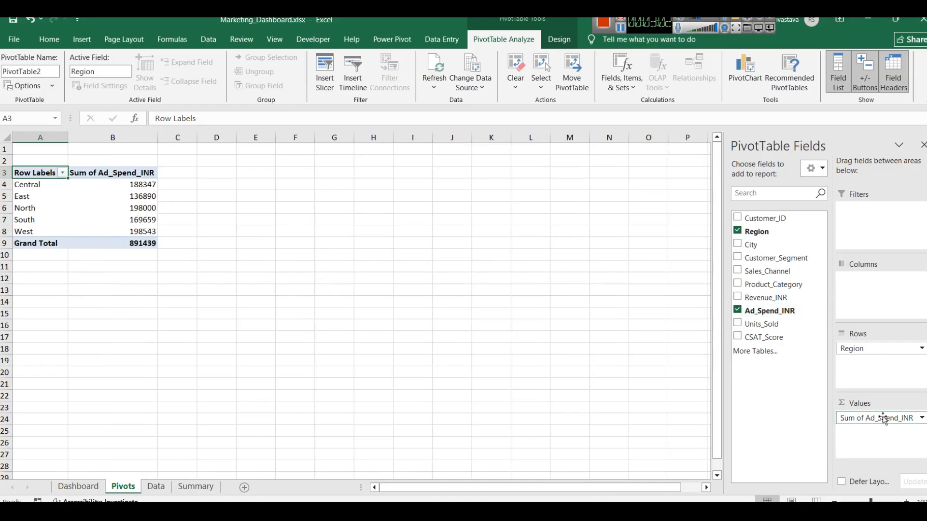
Step: Review the summary functions for the Ad_Spend_INR value field, keep Sum, and set its custom name to Total AdSpend
{"action": "left_click", "coordinate": [922, 418]}
{"action": "left_click", "coordinate": [922, 419]}
{"action": "left_click", "coordinate": [922, 418]}
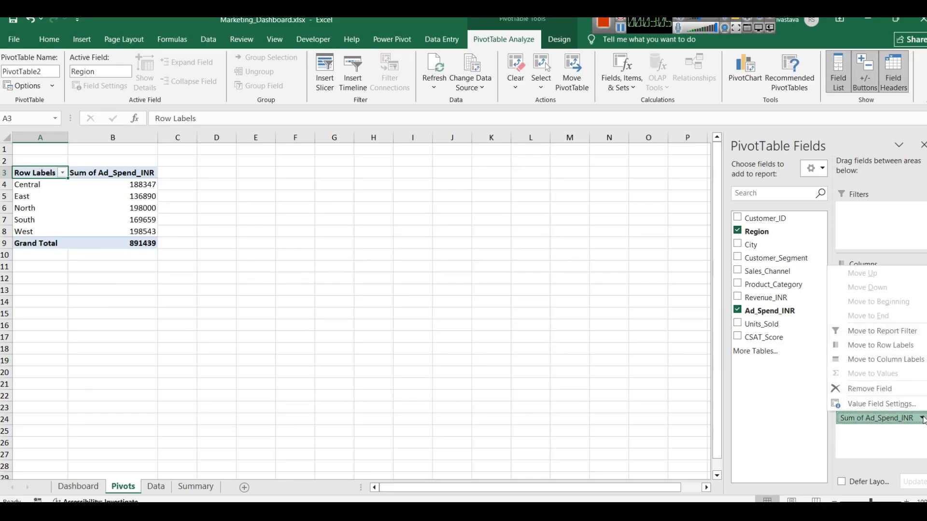
{"action": "left_click", "coordinate": [897, 408]}
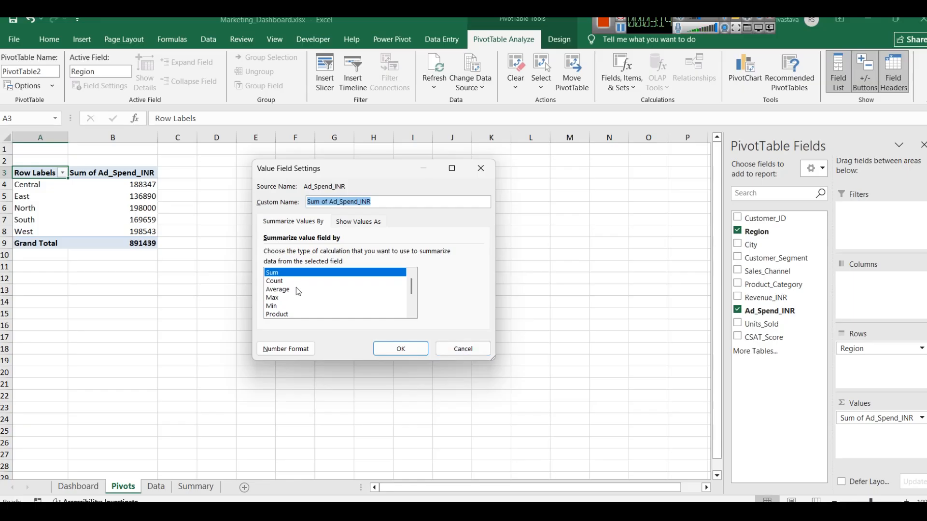
{"action": "scroll", "coordinate": [295, 297], "scroll_direction": "down", "scroll_amount": 2}
{"action": "scroll", "coordinate": [297, 295], "scroll_direction": "up", "scroll_amount": 2}
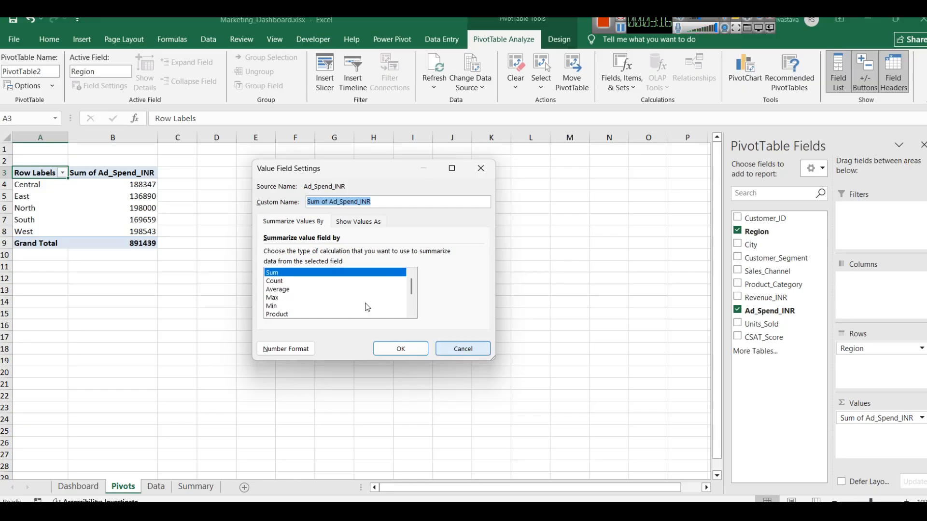
{"action": "scroll", "coordinate": [281, 294], "scroll_direction": "down", "scroll_amount": 2}
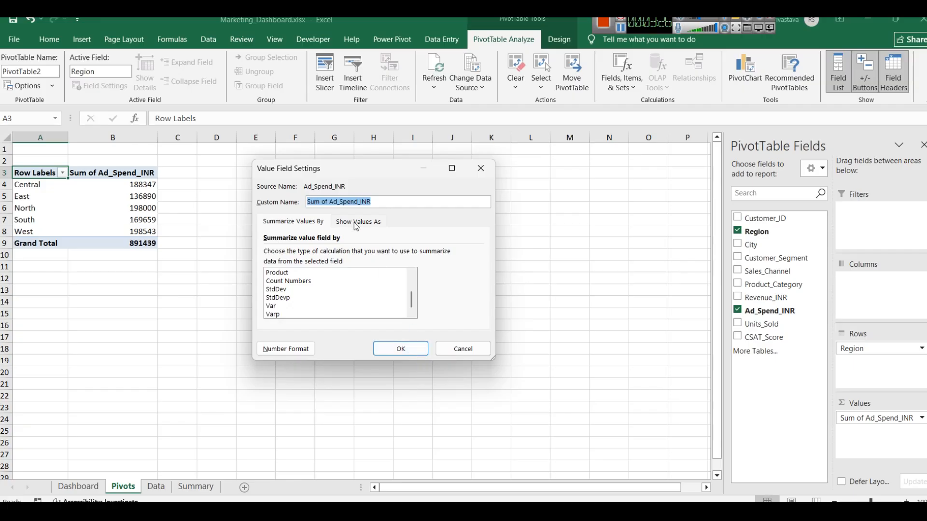
{"action": "type", "text": "Total AdSpend"}
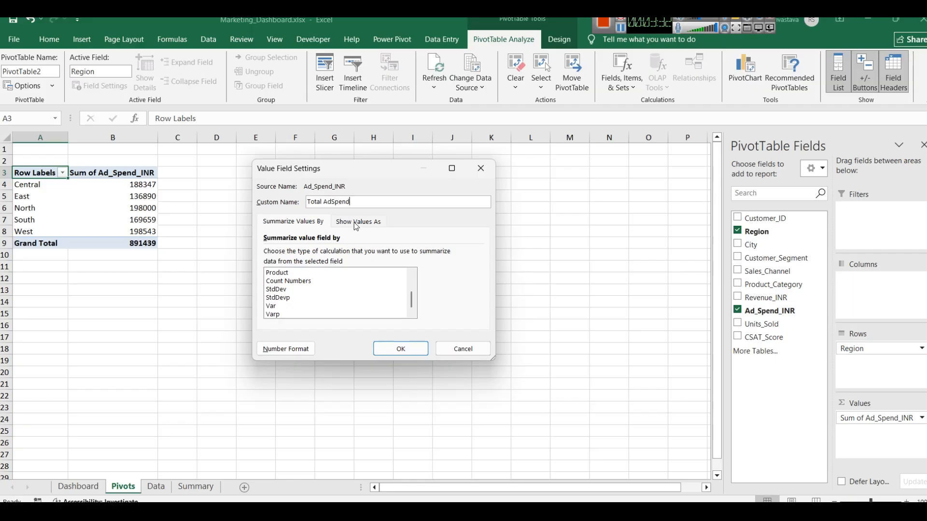
{"action": "key", "text": "Return"}
{"action": "left_click", "coordinate": [264, 252]}
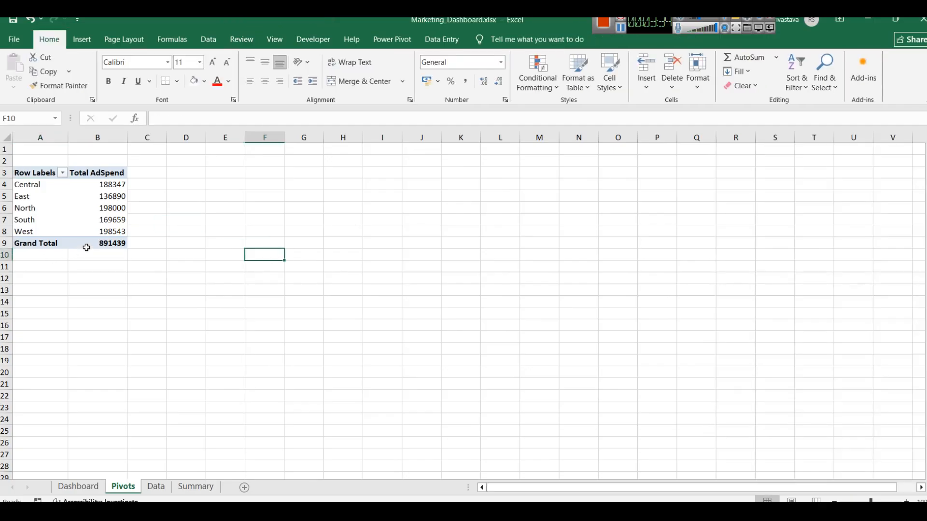
{"action": "left_click", "coordinate": [107, 243]}
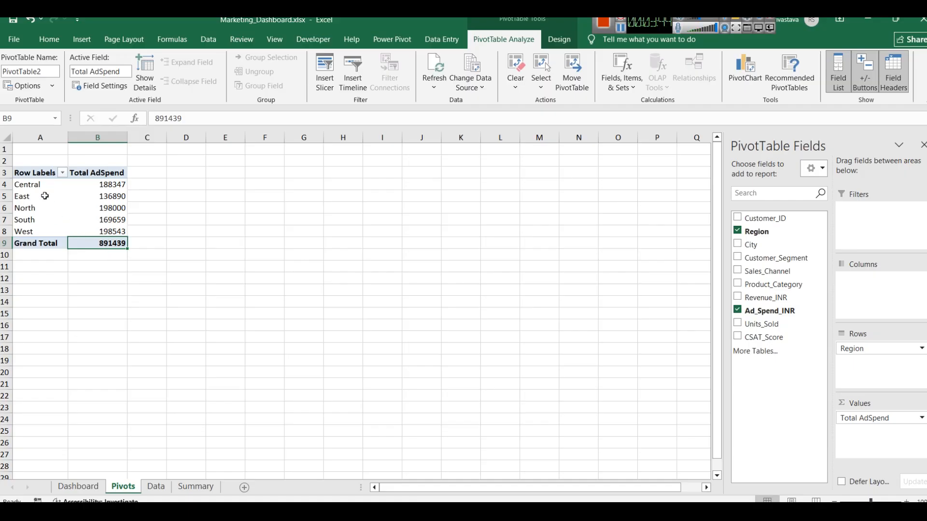
Step: Insert a 2-D clustered column PivotChart from the regional ad spend pivot table and place it beside the table
{"action": "left_click_drag", "start_coordinate": [33, 172], "coordinate": [90, 241]}
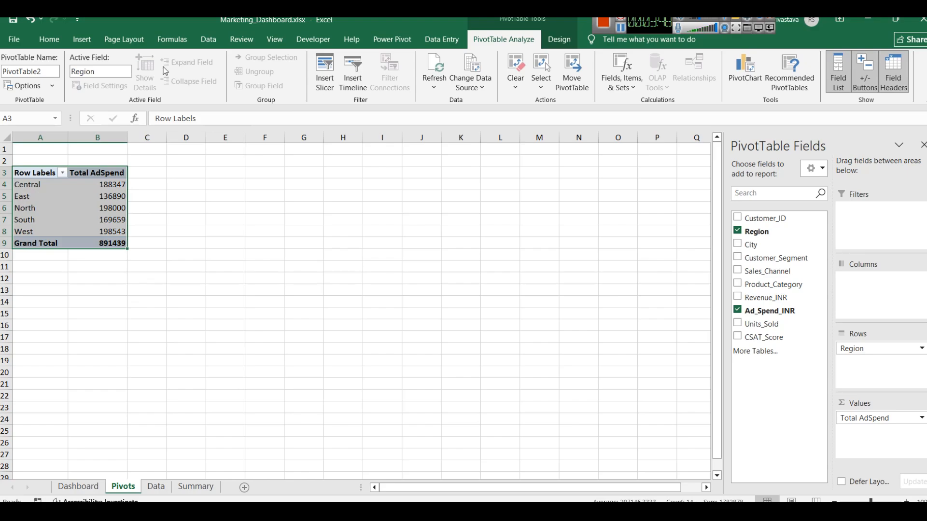
{"action": "left_click", "coordinate": [88, 44]}
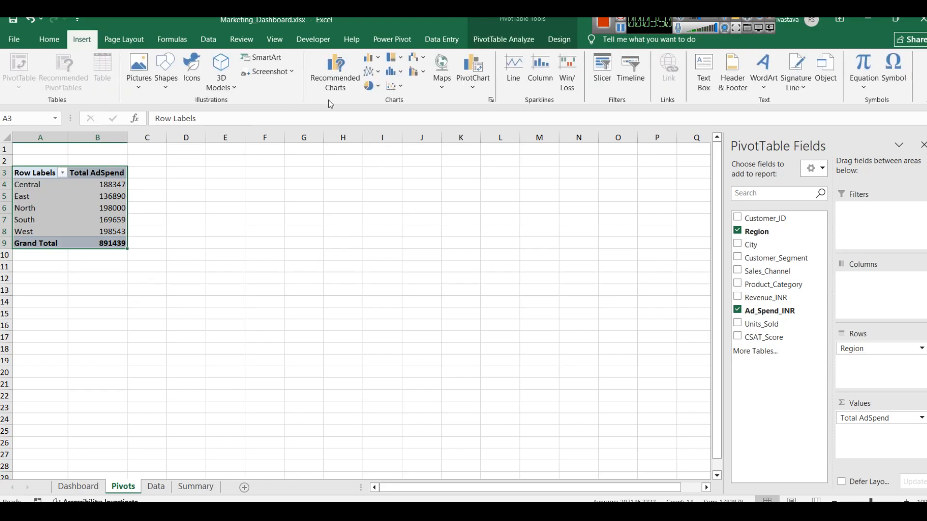
{"action": "left_click", "coordinate": [400, 72]}
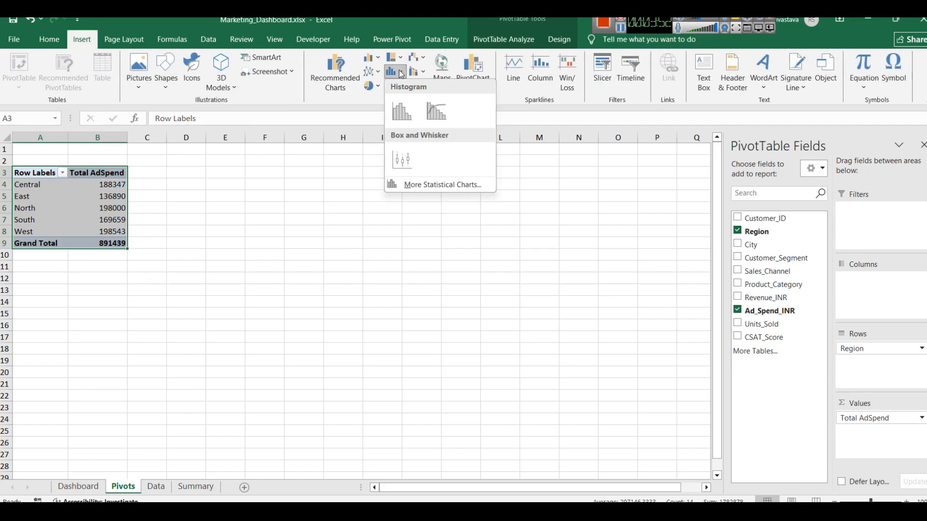
{"action": "left_click", "coordinate": [380, 60]}
{"action": "left_click", "coordinate": [380, 61]}
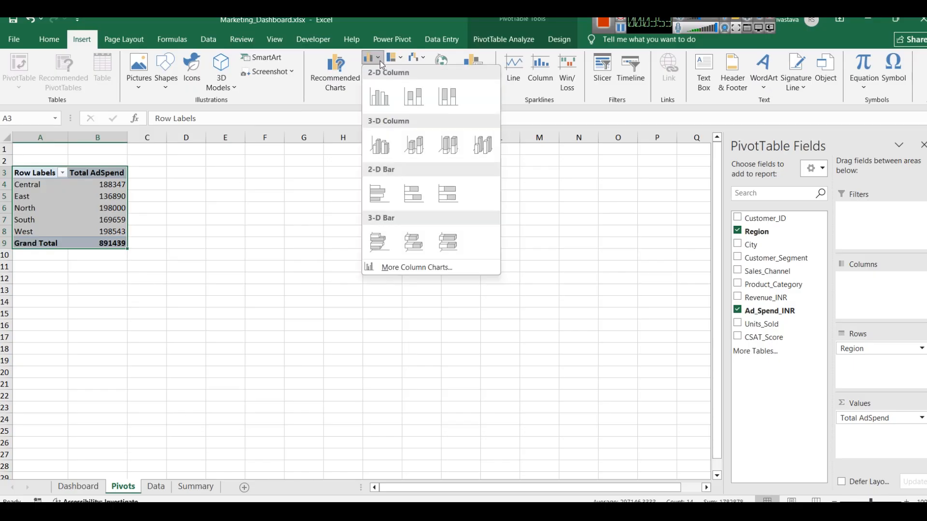
{"action": "left_click", "coordinate": [389, 98]}
{"action": "left_click_drag", "start_coordinate": [427, 248], "coordinate": [438, 199]}
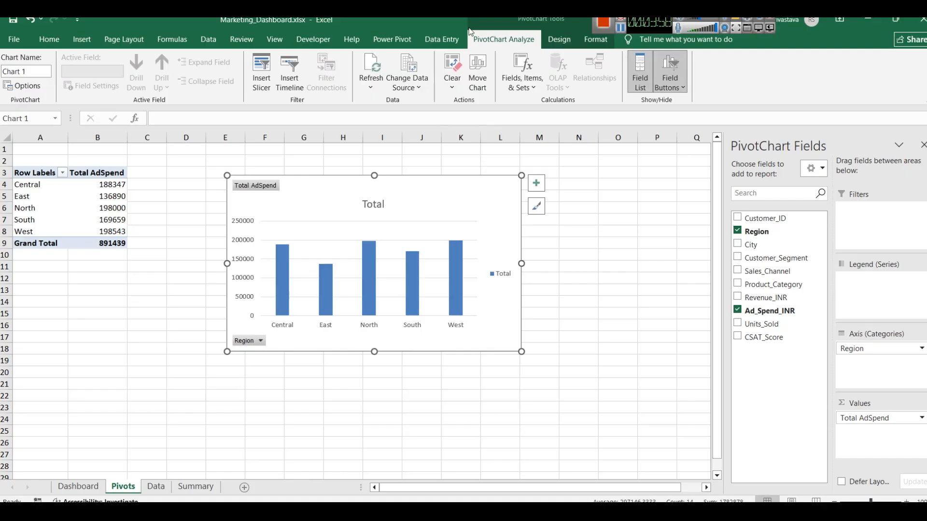
Step: Browse the chart styles and colour palettes available for the regional ad spend column chart
{"action": "left_click", "coordinate": [536, 211]}
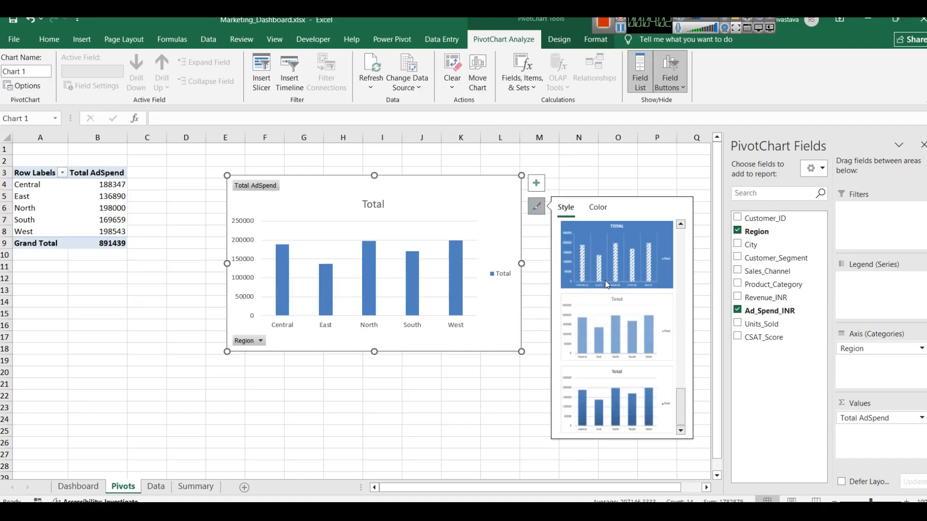
{"action": "scroll", "coordinate": [604, 280], "scroll_direction": "up", "scroll_amount": 3}
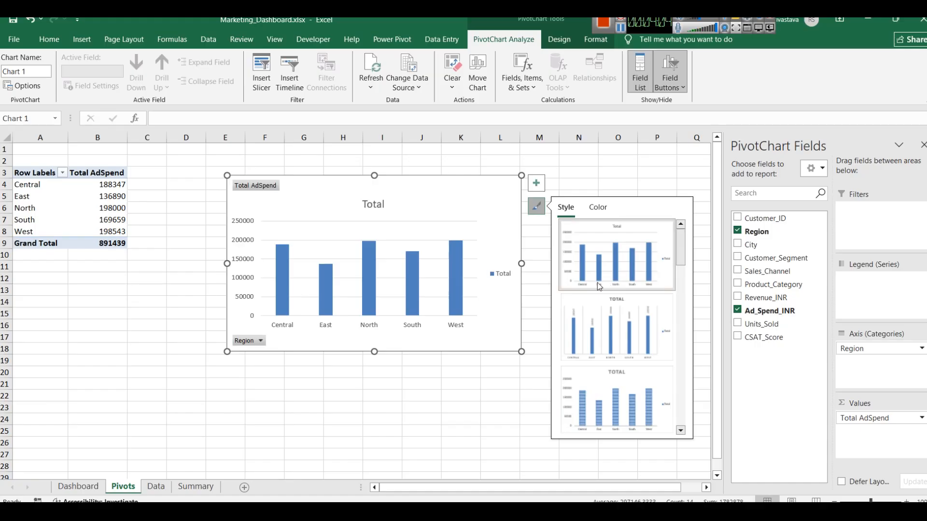
{"action": "scroll", "coordinate": [637, 367], "scroll_direction": "down", "scroll_amount": 3}
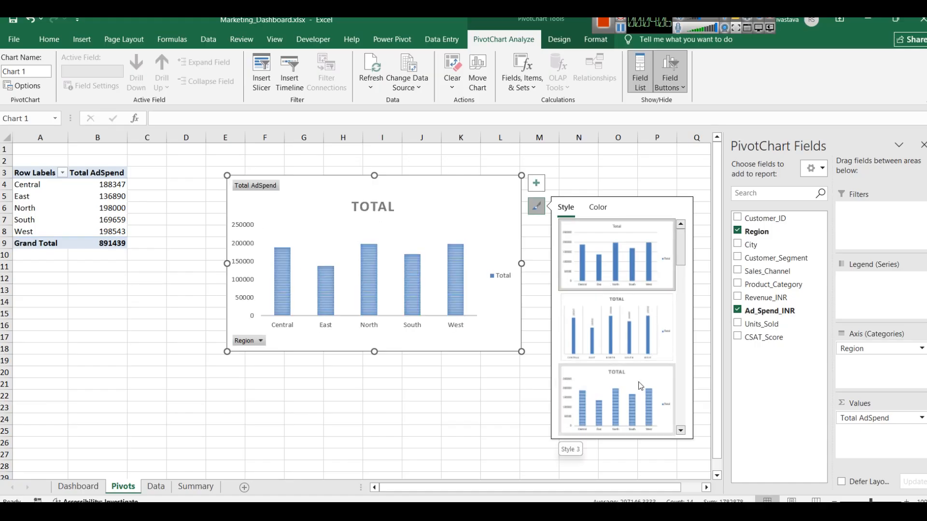
{"action": "scroll", "coordinate": [633, 372], "scroll_direction": "down", "scroll_amount": 2}
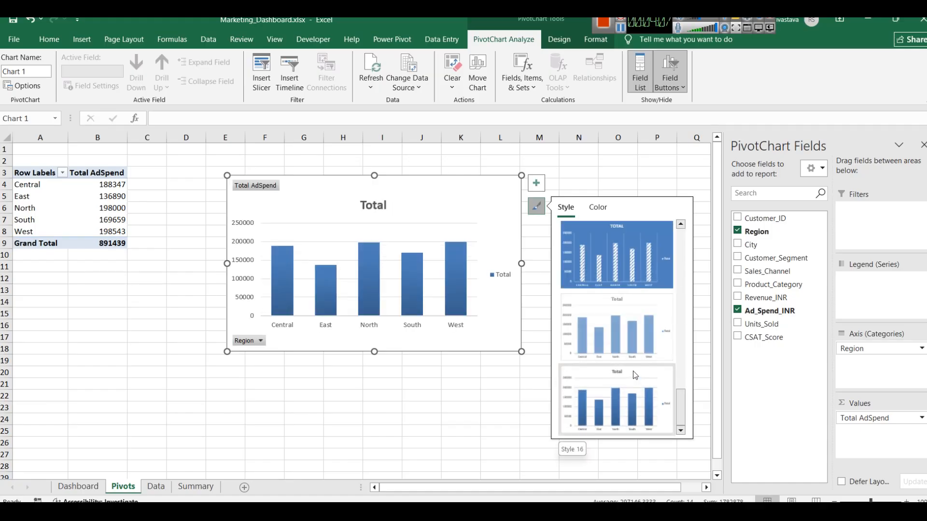
{"action": "left_click", "coordinate": [607, 209]}
{"action": "left_click", "coordinate": [610, 271]}
{"action": "left_click", "coordinate": [617, 248]}
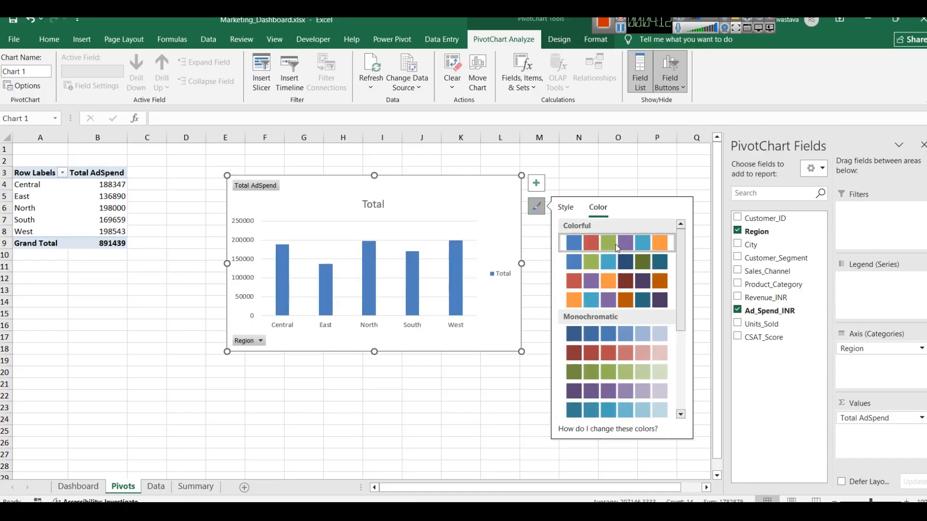
Step: Try a different fill colour on only the North column of the ad spend chart, and undo it
{"action": "left_click", "coordinate": [367, 257]}
{"action": "right_click", "coordinate": [368, 256]}
{"action": "key", "text": "Escape"}
{"action": "left_click", "coordinate": [367, 253]}
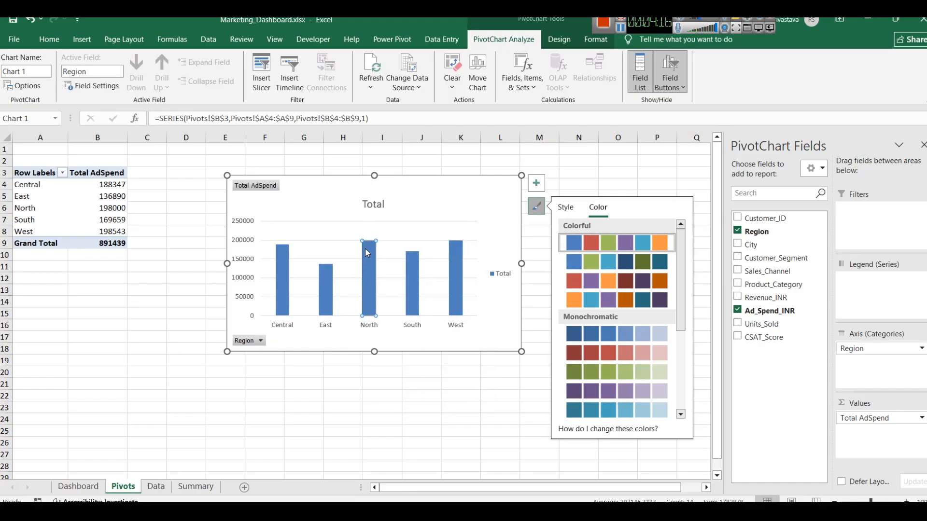
{"action": "right_click", "coordinate": [367, 253]}
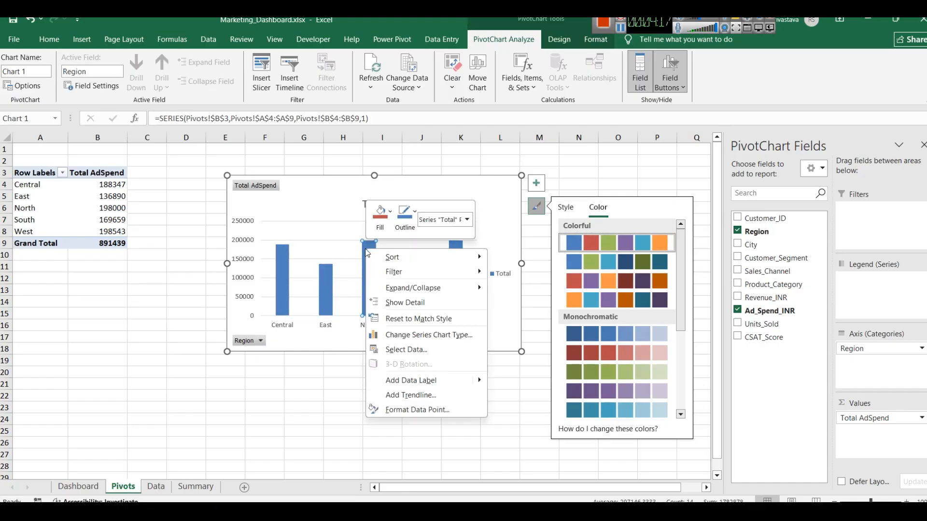
{"action": "left_click", "coordinate": [385, 217]}
{"action": "left_click", "coordinate": [458, 369]}
{"action": "left_click", "coordinate": [448, 334]}
{"action": "key", "text": "ctrl+z"}
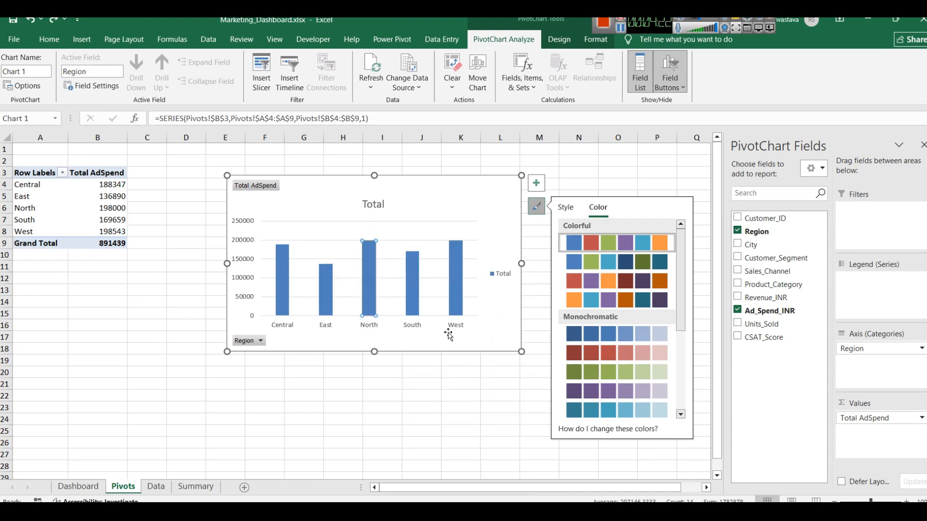
{"action": "key", "text": "ctrl+z"}
{"action": "key", "text": "ctrl+y"}
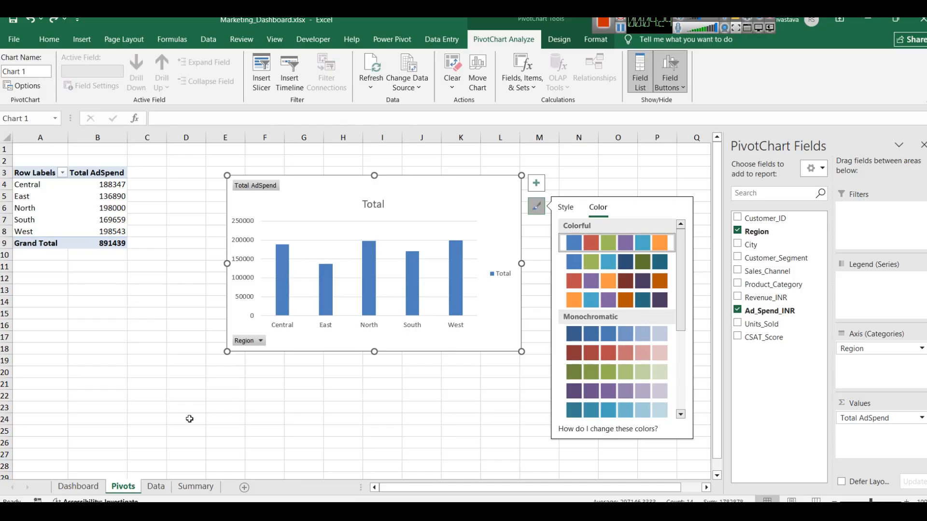
Step: Insert a 2-D clustered column chart from the Revenue by Channel table on the Summary sheet
{"action": "left_click", "coordinate": [156, 486]}
{"action": "left_click", "coordinate": [195, 487]}
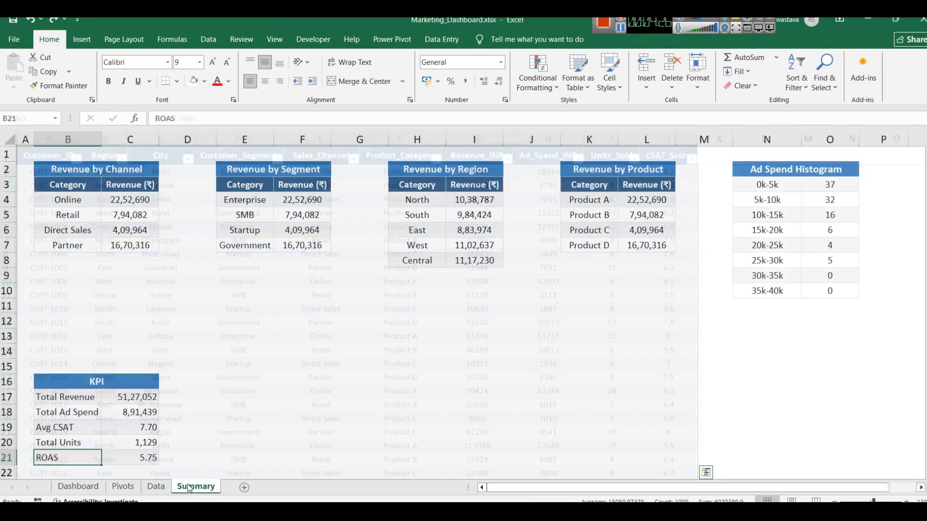
{"action": "left_click_drag", "start_coordinate": [57, 191], "coordinate": [128, 247]}
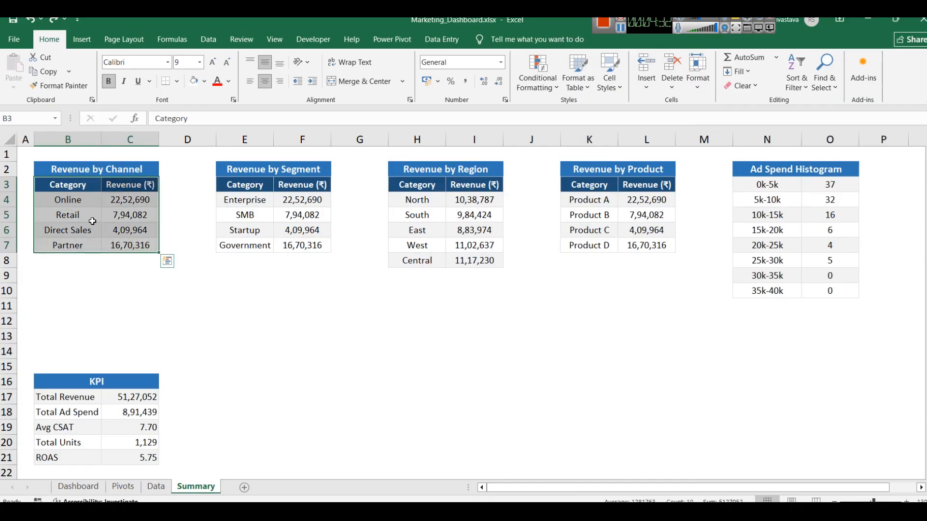
{"action": "left_click", "coordinate": [82, 39]}
{"action": "left_click", "coordinate": [373, 57]}
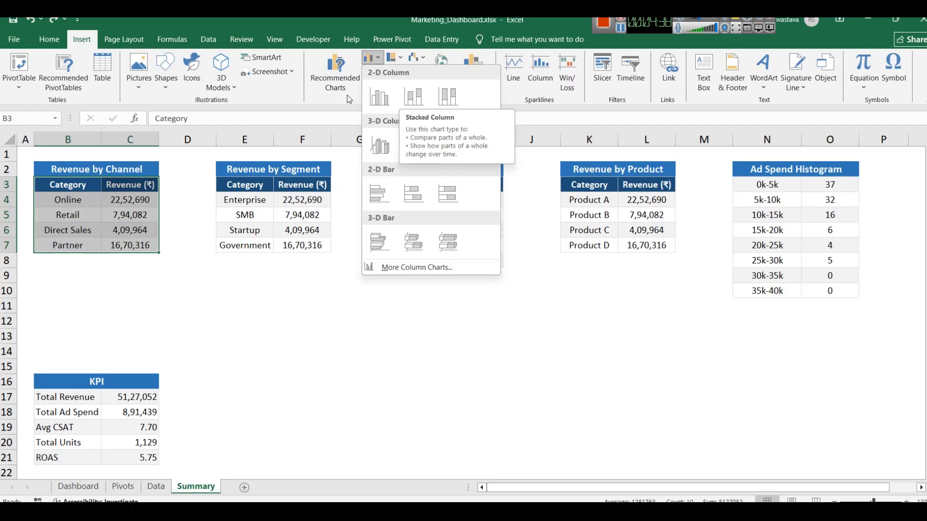
{"action": "left_click", "coordinate": [389, 98]}
Step: Move the channel revenue chart below the summary tables and reduce its size
{"action": "left_click_drag", "start_coordinate": [558, 217], "coordinate": [601, 279]}
{"action": "left_click_drag", "start_coordinate": [704, 260], "coordinate": [626, 292]}
{"action": "left_click_drag", "start_coordinate": [544, 328], "coordinate": [543, 318]}
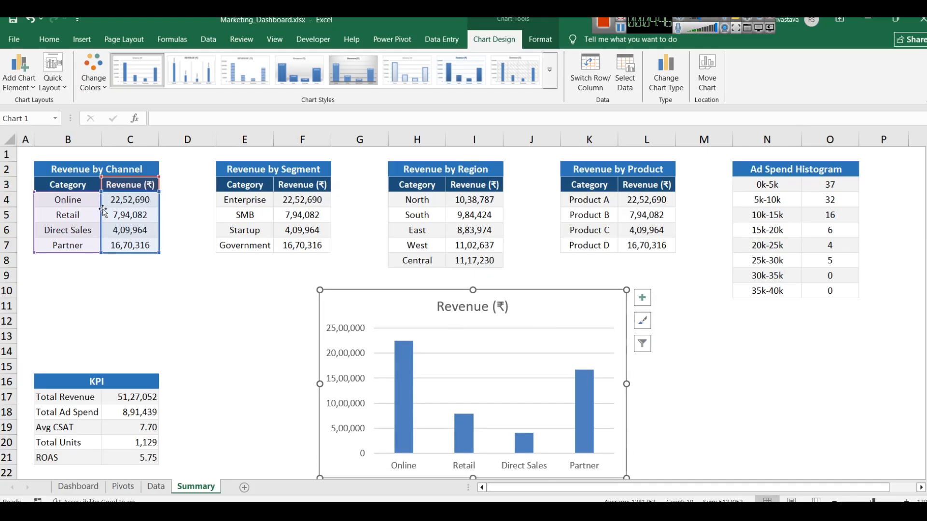
{"action": "left_click_drag", "start_coordinate": [470, 286], "coordinate": [472, 299]}
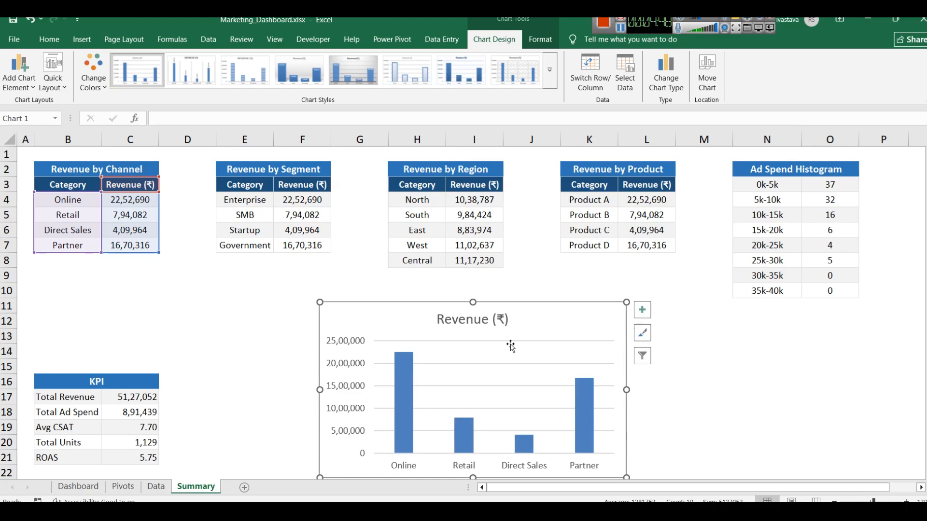
Step: Delete the channel revenue column chart from the Summary sheet
{"action": "left_click", "coordinate": [745, 349]}
{"action": "left_click", "coordinate": [622, 319]}
{"action": "key", "text": "Delete"}
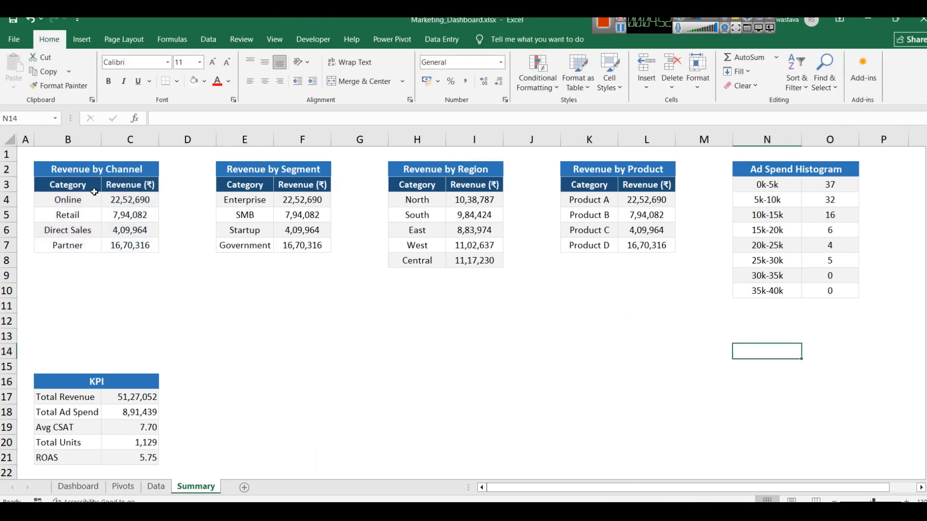
Step: Examine the SUMIF formula behind the Online revenue in cell C4, starting with its range argument
{"action": "left_click", "coordinate": [126, 200]}
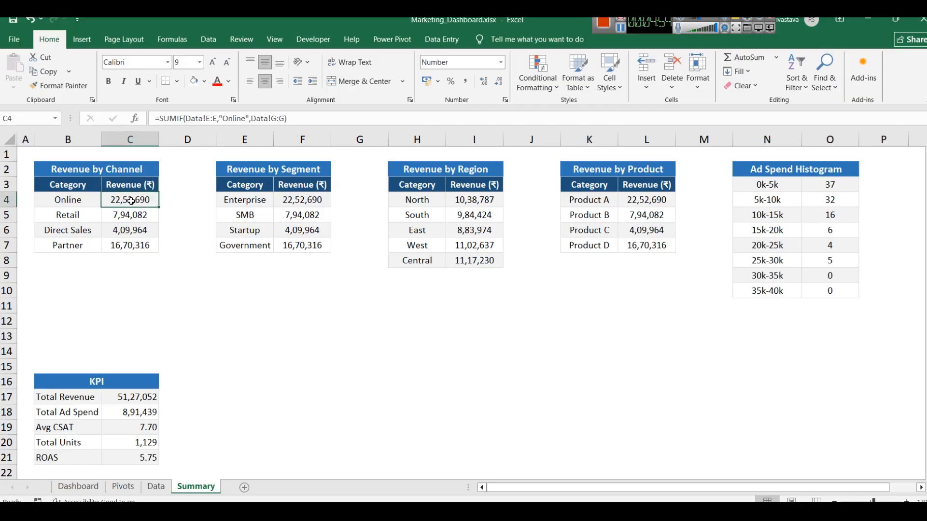
{"action": "left_click", "coordinate": [189, 119]}
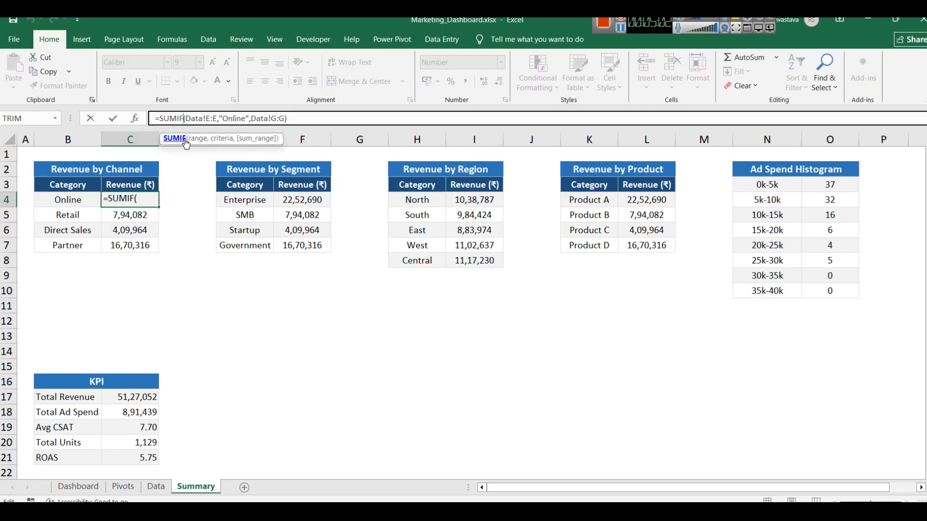
{"action": "left_click", "coordinate": [185, 139]}
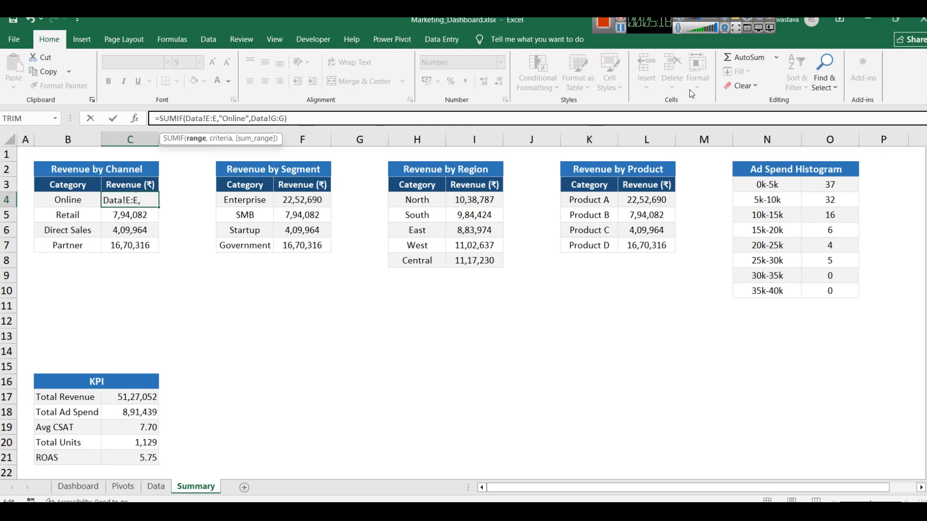
{"action": "key", "text": "End"}
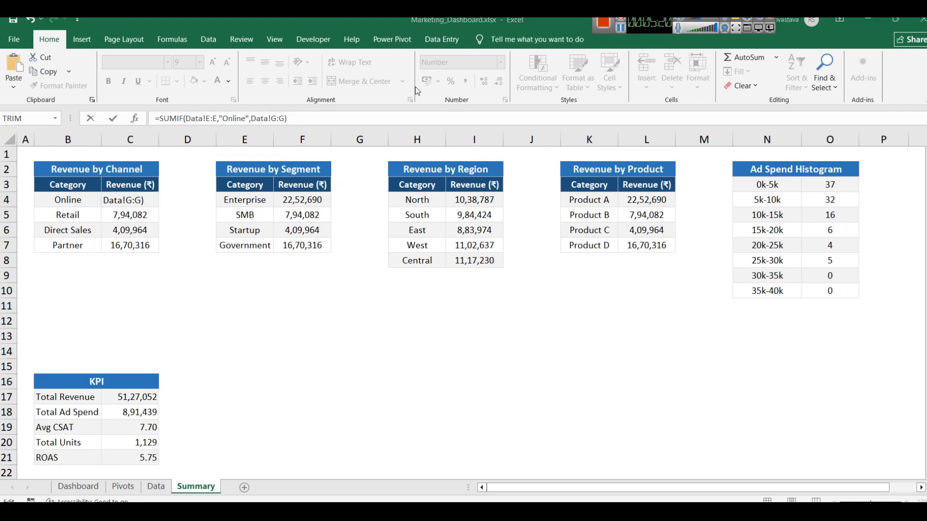
{"action": "double_click", "coordinate": [193, 119]}
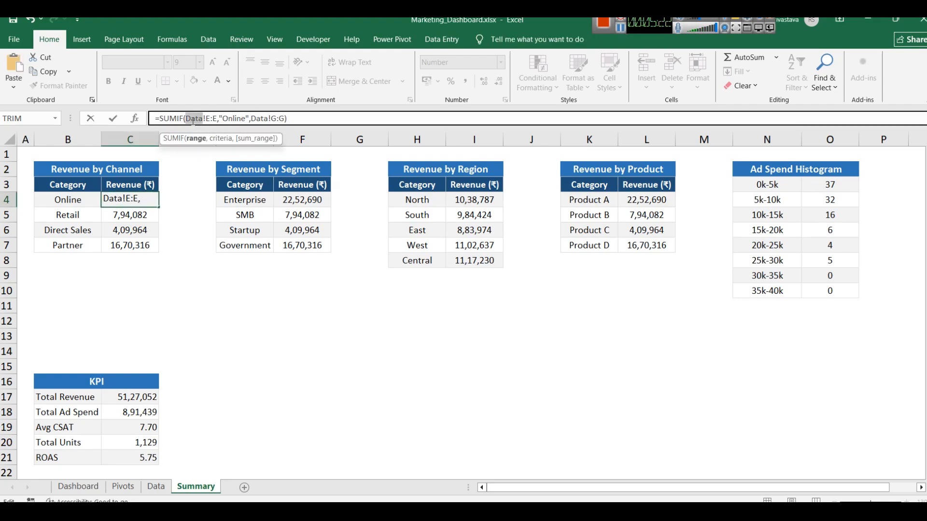
{"action": "key", "text": "Right"}
Step: Check the Sales_Channel and Revenue_INR columns on the Data sheet and autofit the Revenue_INR column's width
{"action": "left_click", "coordinate": [151, 491]}
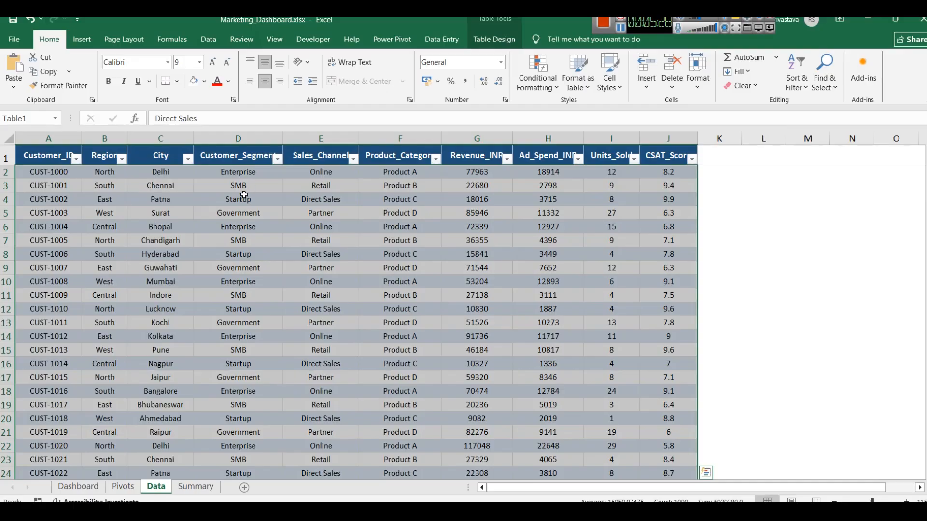
{"action": "left_click", "coordinate": [336, 133]}
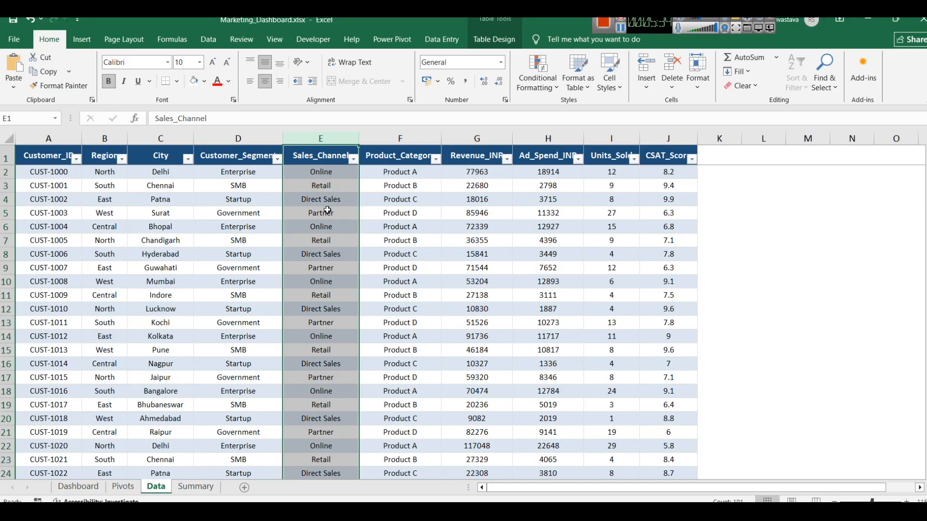
{"action": "left_click", "coordinate": [494, 139]}
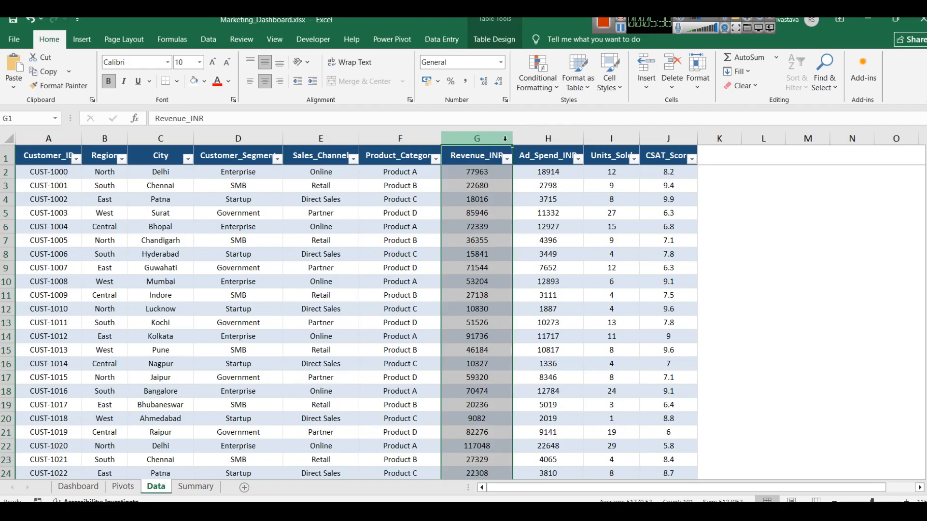
{"action": "double_click", "coordinate": [513, 138]}
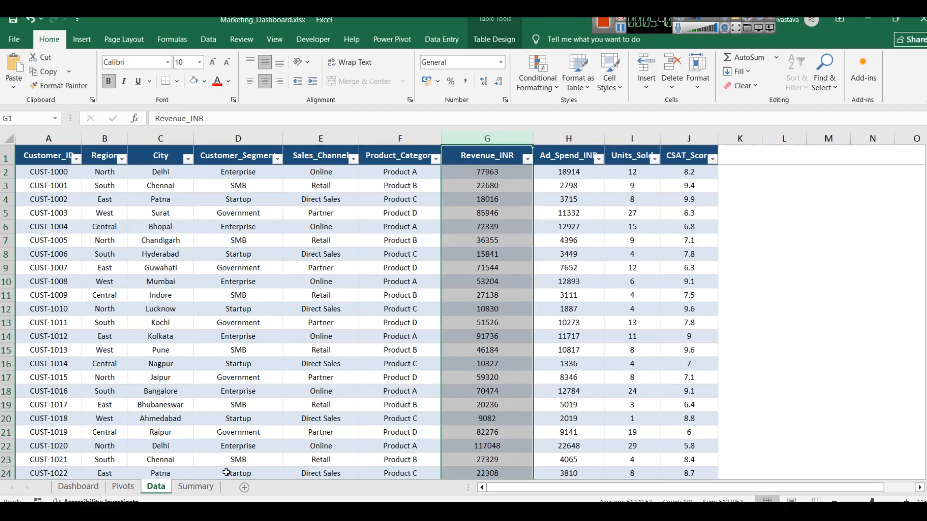
{"action": "left_click", "coordinate": [195, 487]}
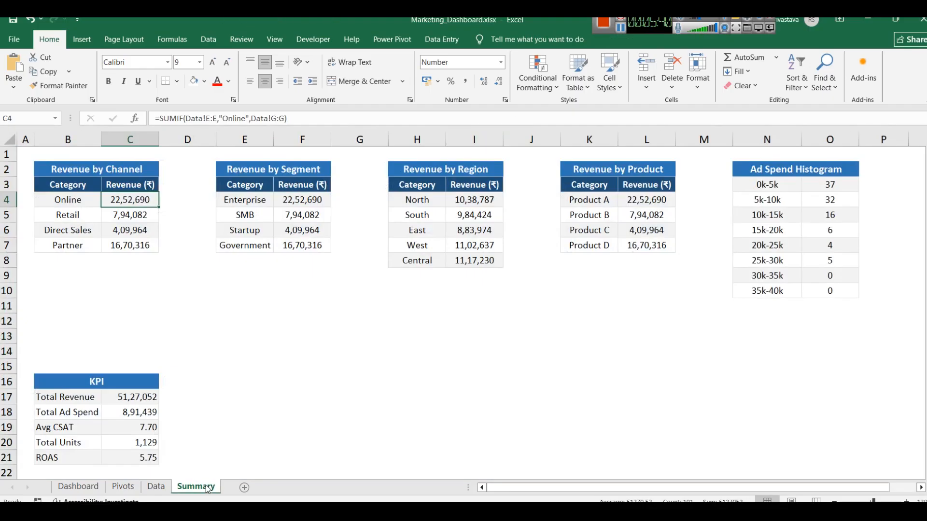
Step: Try picking the Data sheet's Sales_Channel column inside the Online revenue SUMIF formula, and cancel the edit
{"action": "left_click", "coordinate": [196, 121]}
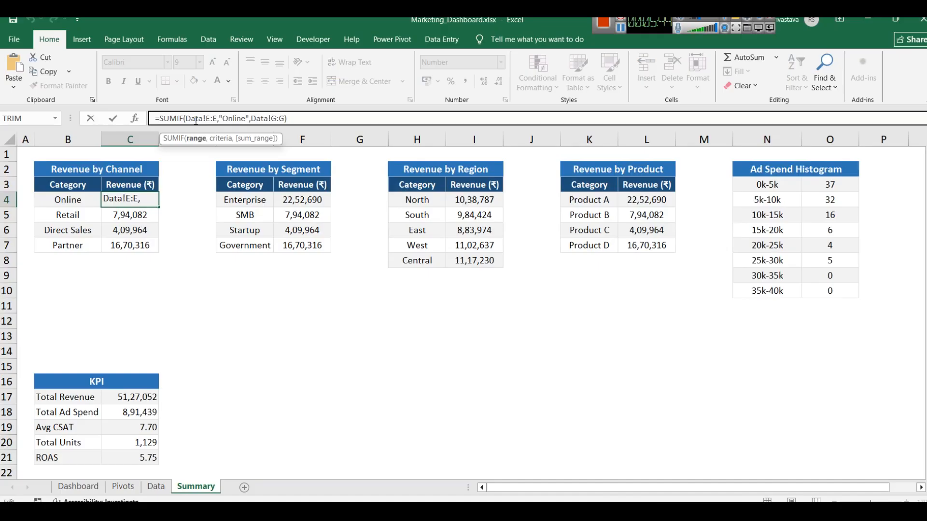
{"action": "key", "text": "Right"}
{"action": "key", "text": "Right"}
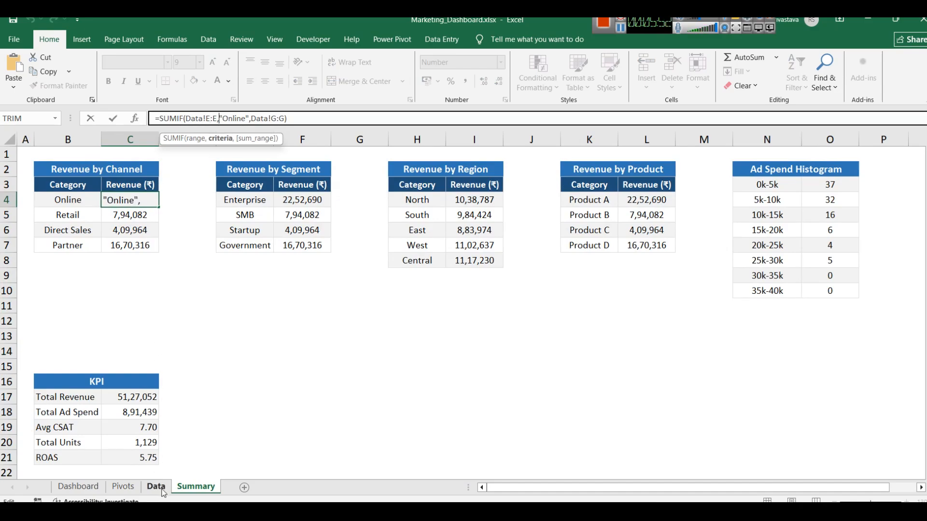
{"action": "left_click", "coordinate": [156, 487]}
{"action": "left_click", "coordinate": [308, 139]}
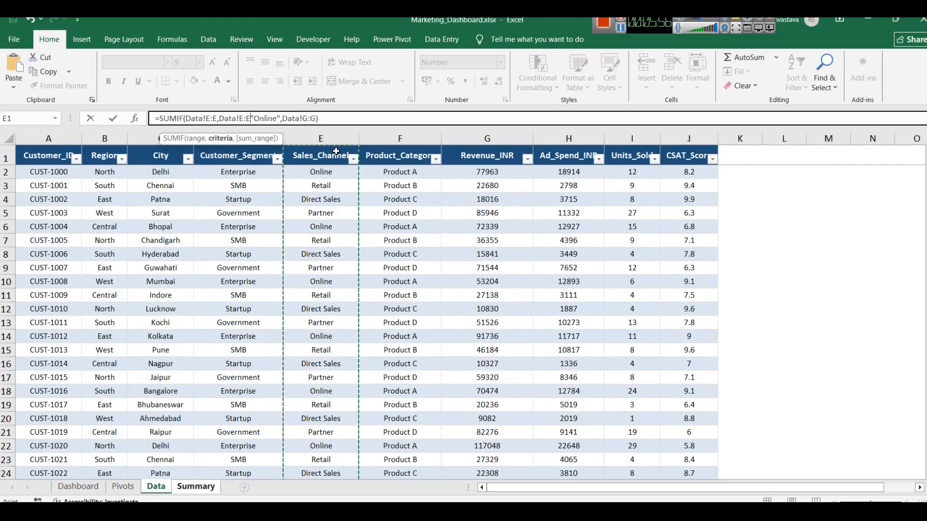
{"action": "left_click", "coordinate": [195, 488]}
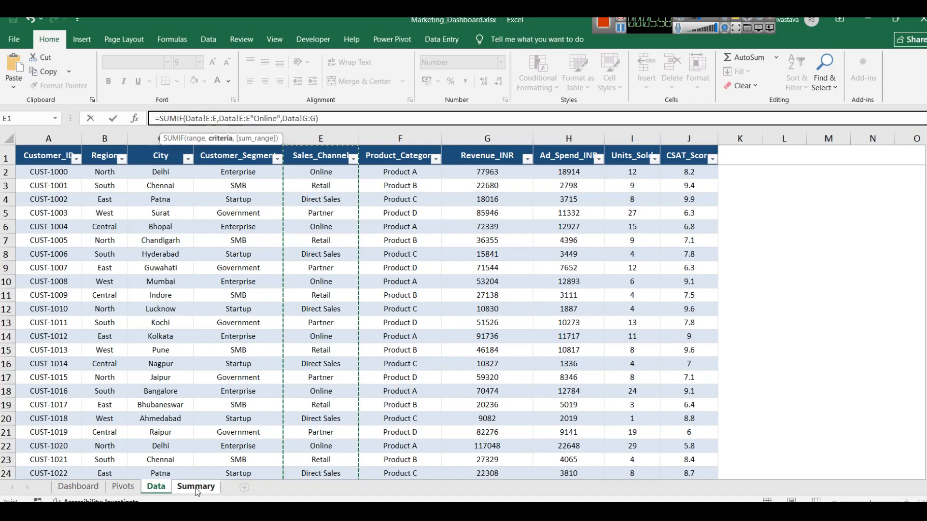
{"action": "left_click", "coordinate": [405, 402]}
{"action": "key", "text": "ctrl+z"}
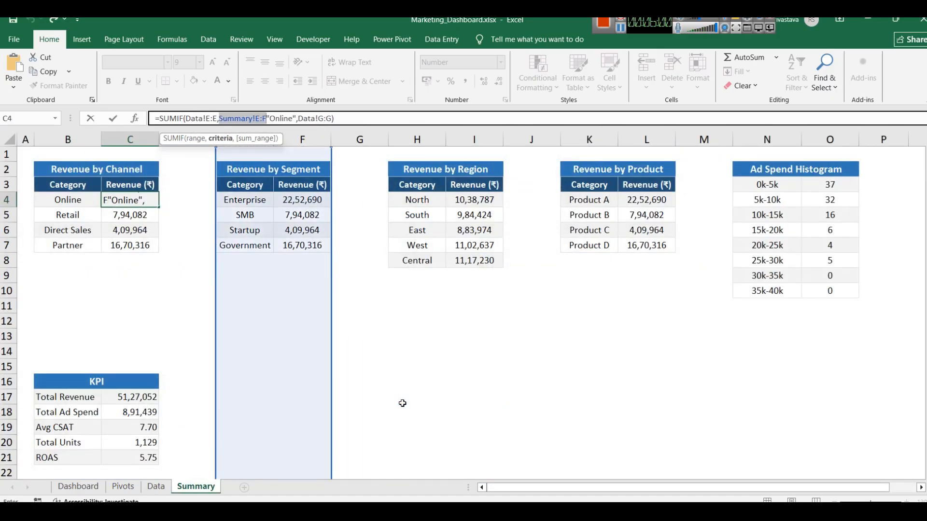
{"action": "key", "text": "Escape"}
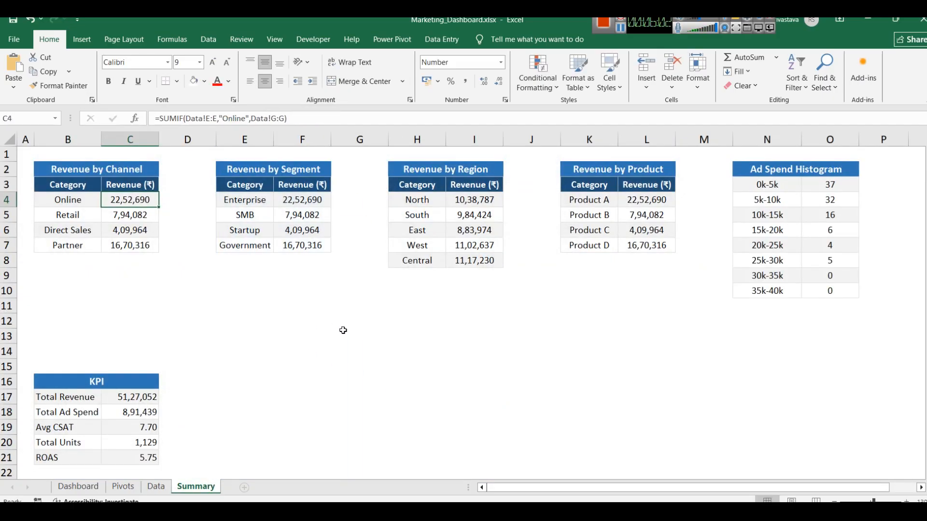
Step: Review the criteria and sum range arguments of the SUMIF formula in cell C4 against the Online category
{"action": "left_click", "coordinate": [207, 119]}
{"action": "left_click", "coordinate": [238, 118]}
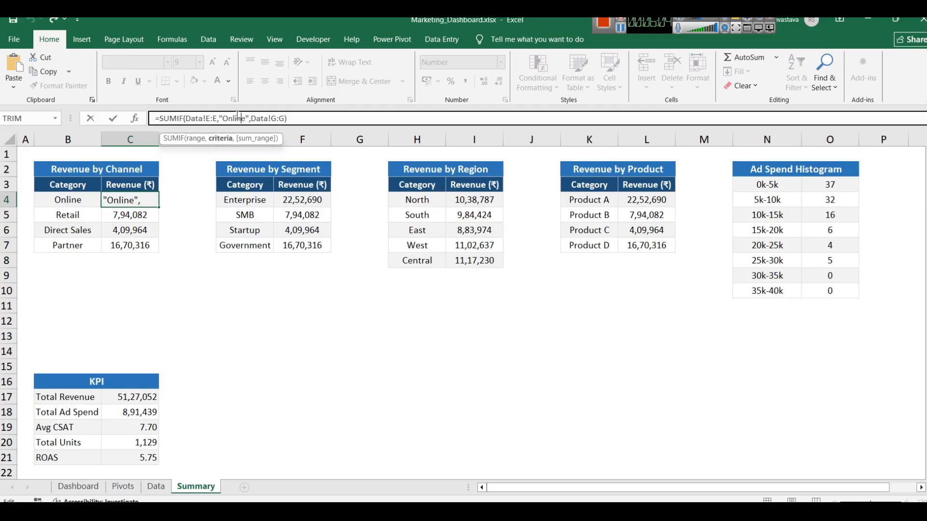
{"action": "left_click", "coordinate": [264, 118]}
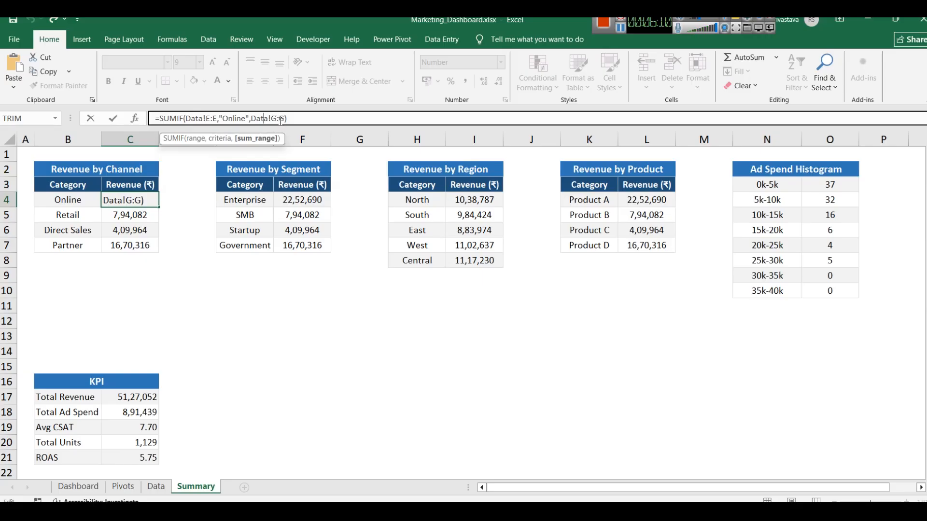
{"action": "left_click", "coordinate": [303, 304]}
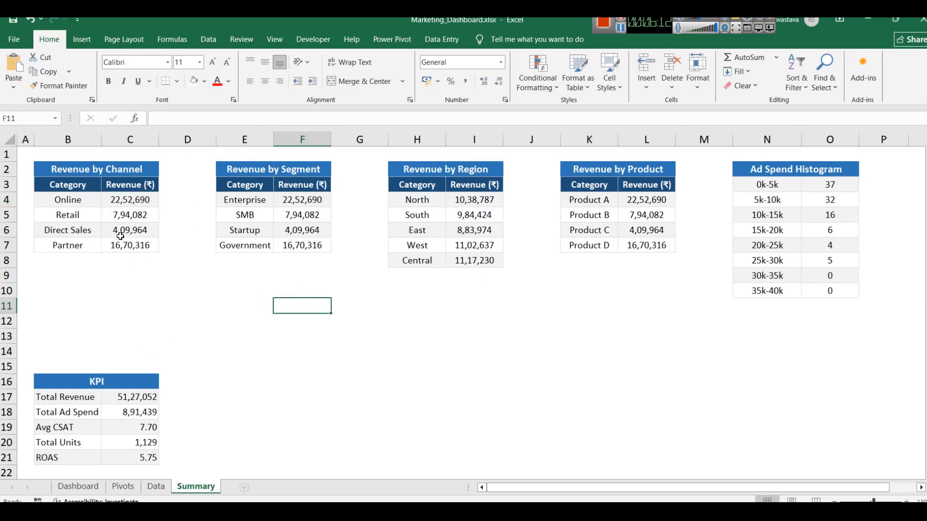
{"action": "left_click", "coordinate": [121, 207]}
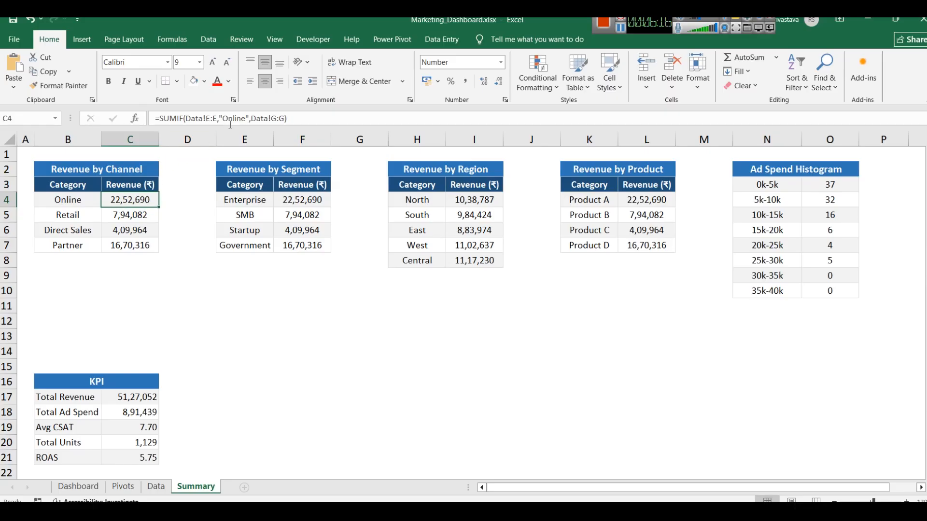
{"action": "left_click", "coordinate": [53, 198]}
{"action": "left_click", "coordinate": [114, 200]}
Step: Link Summary cell G14 to the ad spend pivot table's grand total with the formula =Pivots!B9
{"action": "left_click", "coordinate": [385, 356]}
{"action": "left_click", "coordinate": [124, 487]}
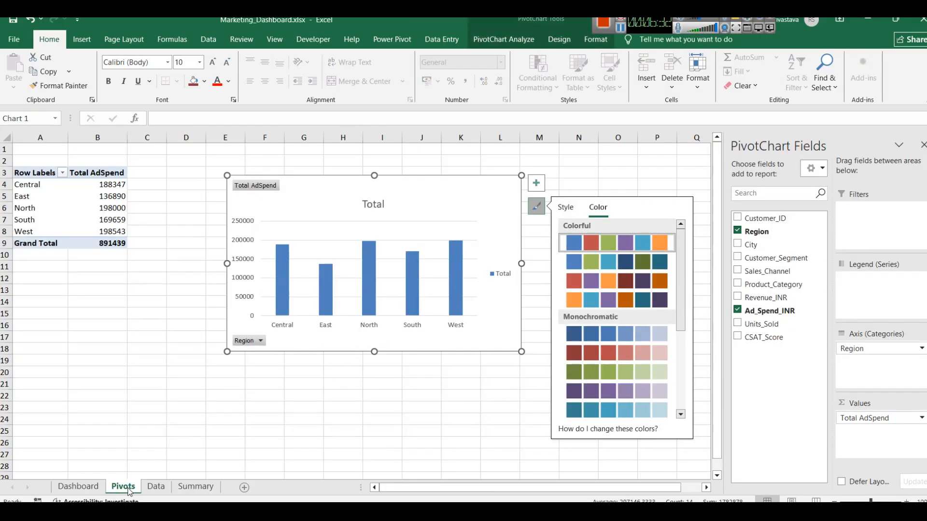
{"action": "left_click", "coordinate": [111, 244]}
{"action": "left_click", "coordinate": [194, 487]}
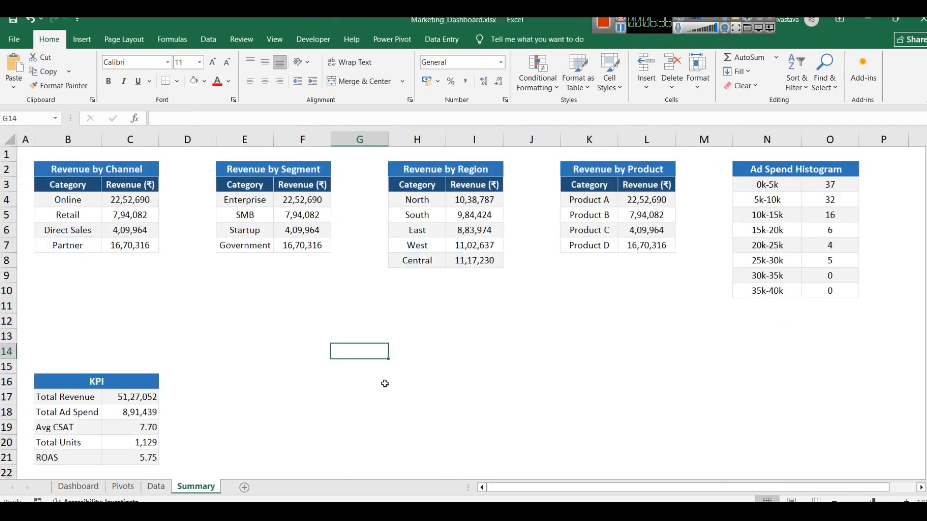
{"action": "left_click", "coordinate": [176, 122]}
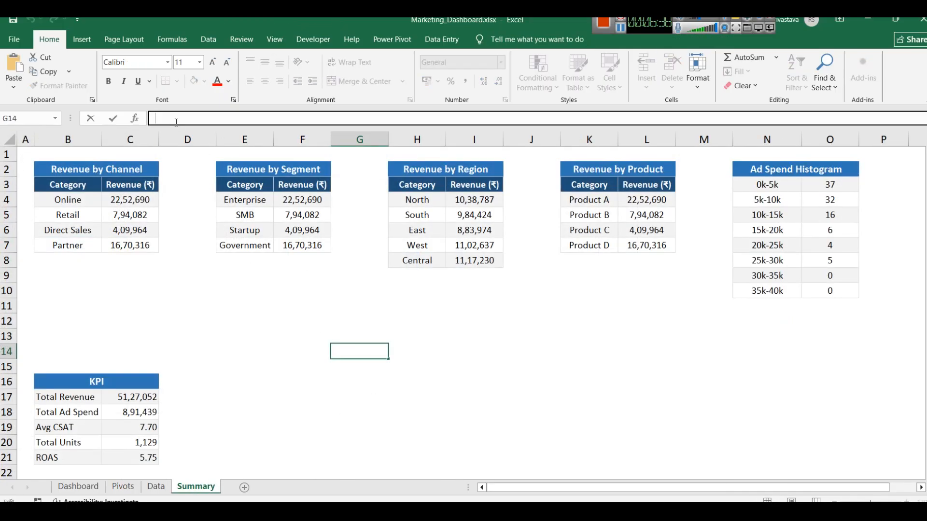
{"action": "type", "text": "=Pivo"}
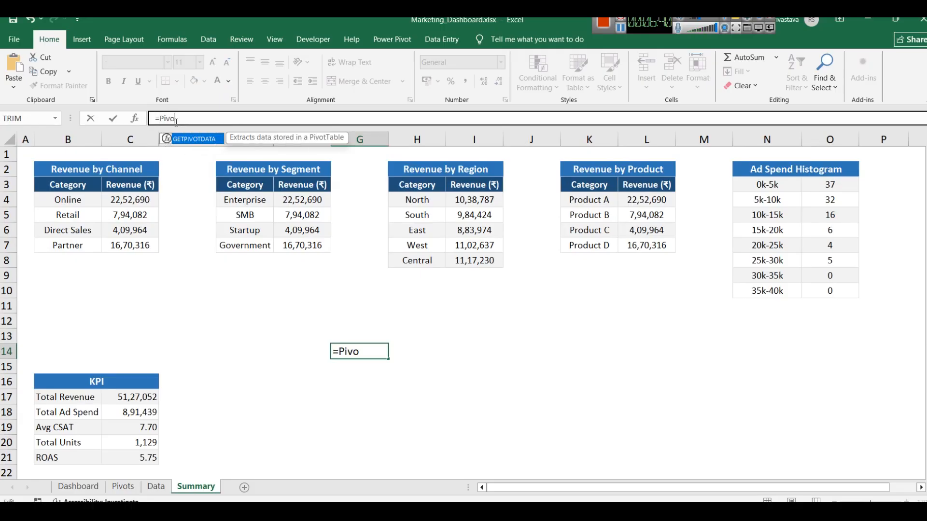
{"action": "type", "text": "ts!B9"}
{"action": "key", "text": "Return"}
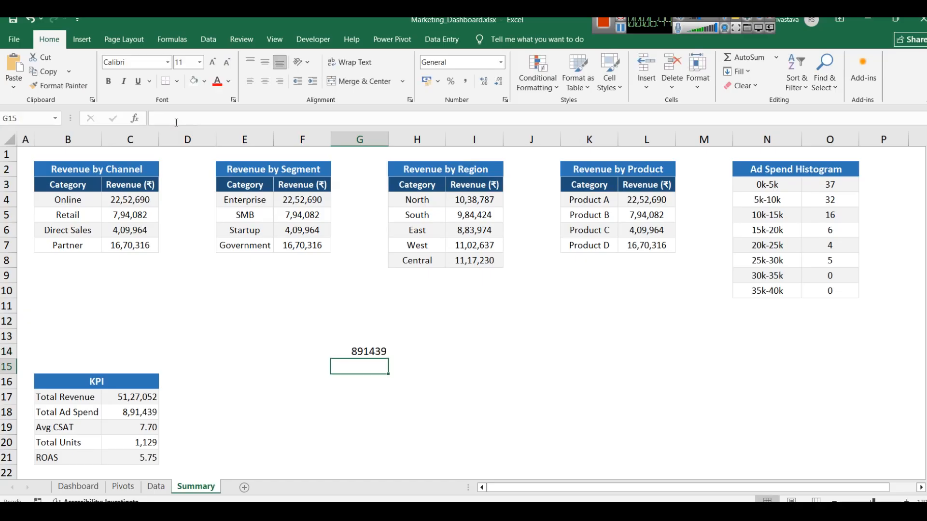
Step: Change the formula in Summary cell G14 to =Data!E:E so it references the Data sheet's Sales_Channel column
{"action": "left_click", "coordinate": [375, 351]}
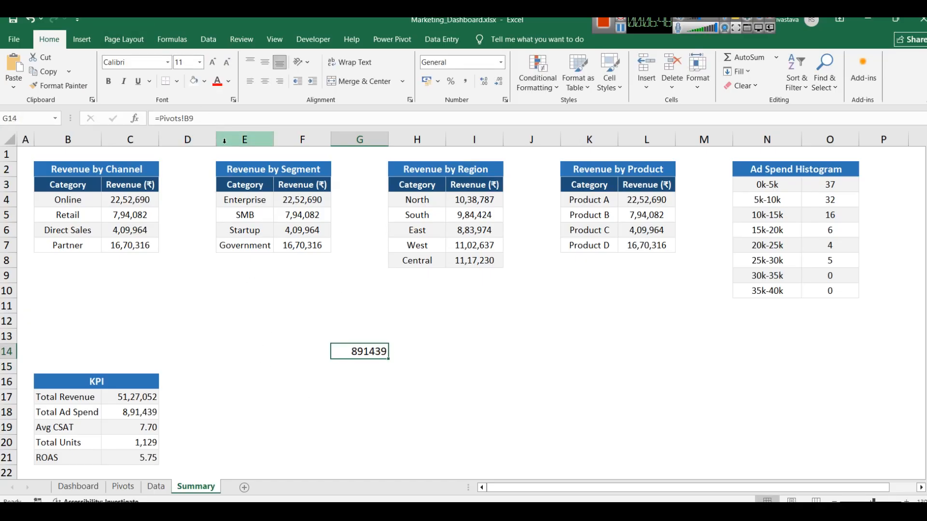
{"action": "left_click", "coordinate": [197, 118]}
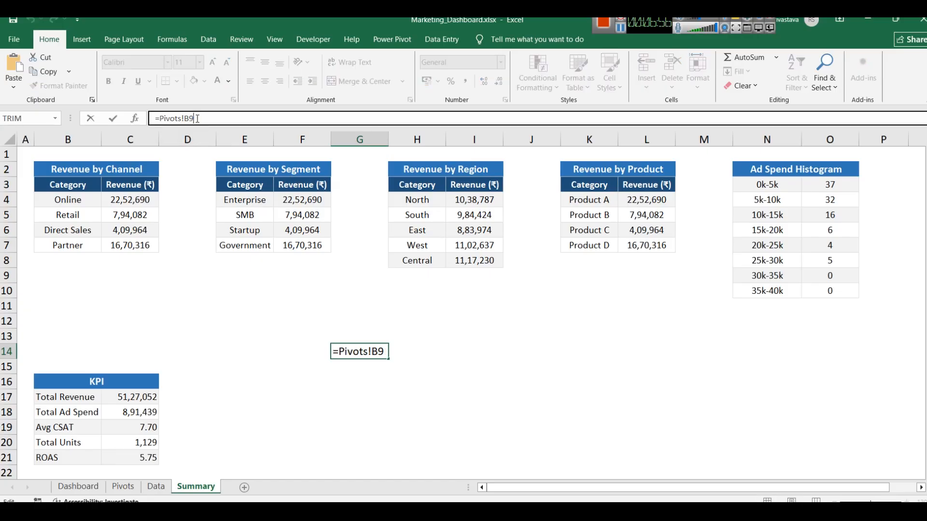
{"action": "double_click", "coordinate": [170, 119]}
{"action": "type", "text": "DAT"}
{"action": "key", "text": "BackSpace"}
{"action": "key", "text": "BackSpace"}
{"action": "type", "text": "ata"}
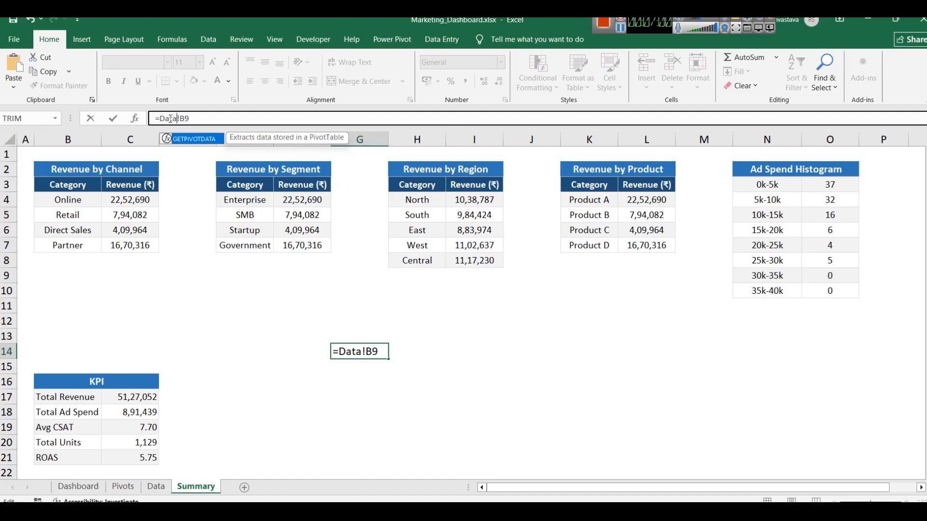
{"action": "key", "text": "Right"}
{"action": "key", "text": "BackSpace"}
{"action": "key", "text": "BackSpace"}
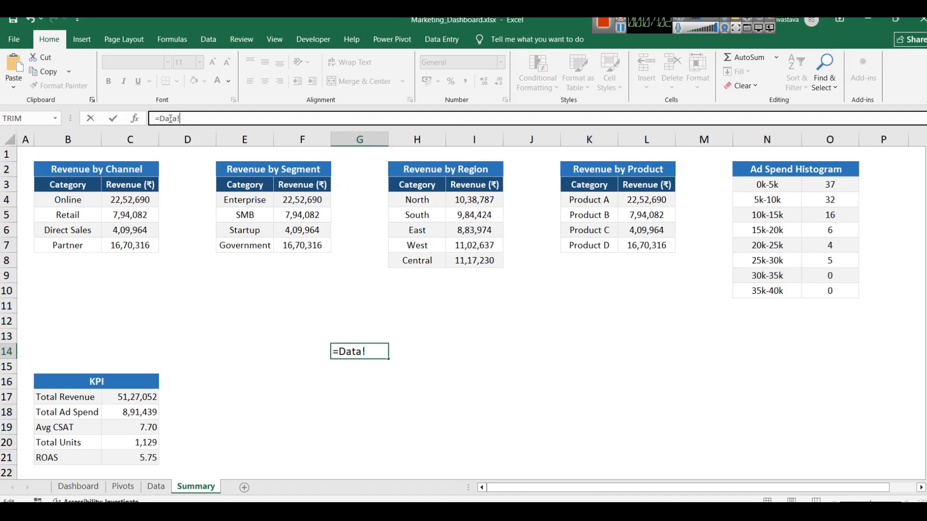
{"action": "type", "text": "E:E"}
{"action": "key", "text": "Return"}
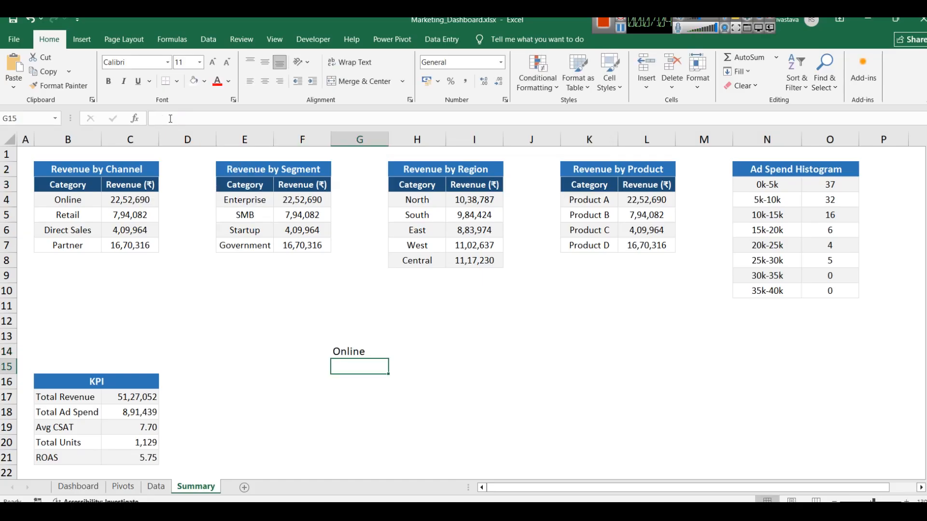
Step: Fill the Sales_Channel reference formula from cell G14 down to G20 on the Summary sheet
{"action": "left_click", "coordinate": [361, 349]}
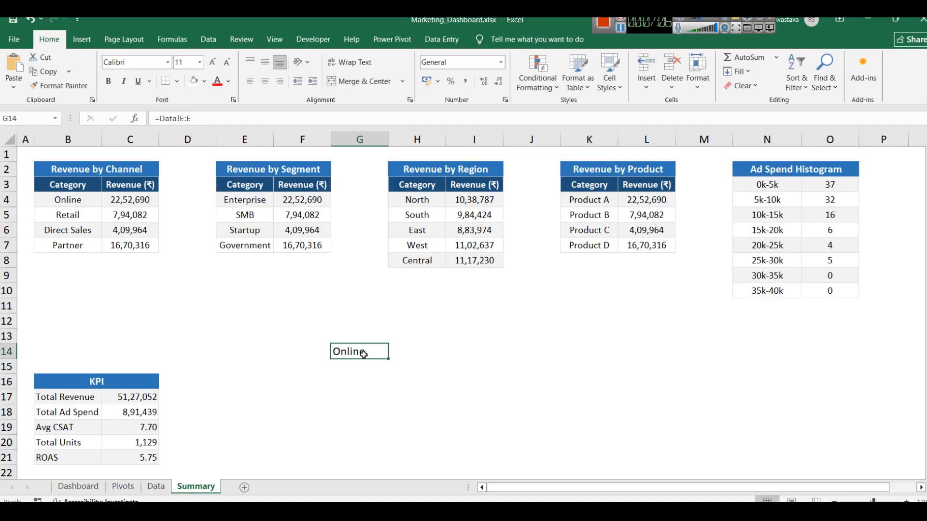
{"action": "left_click_drag", "start_coordinate": [385, 361], "coordinate": [387, 387]}
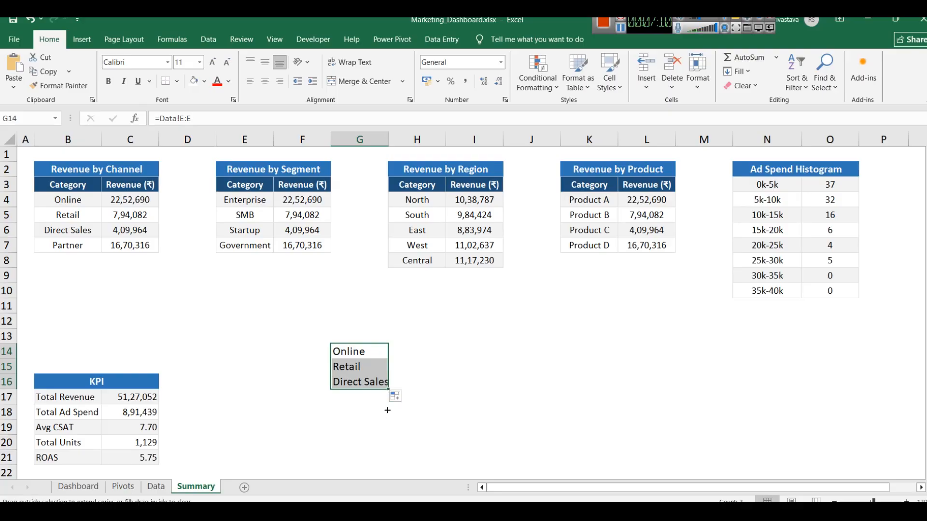
{"action": "left_click_drag", "start_coordinate": [388, 392], "coordinate": [389, 450]}
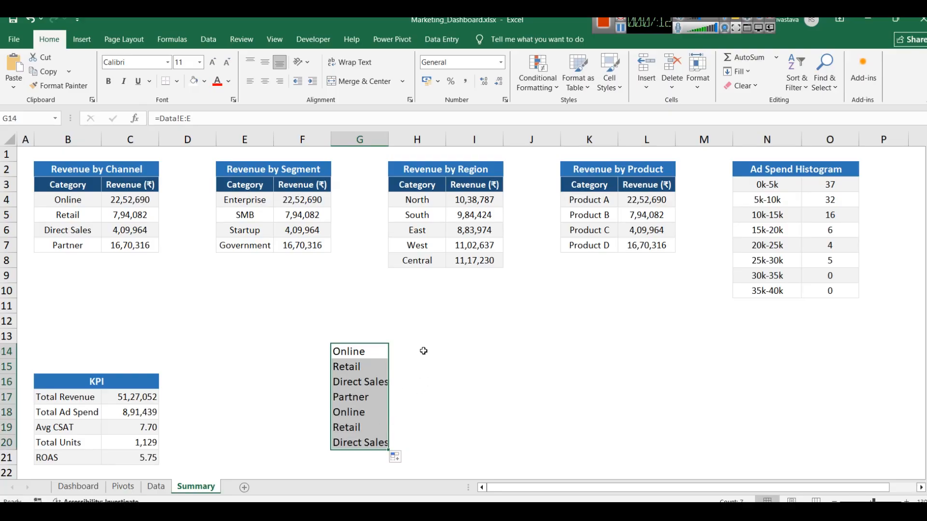
{"action": "scroll", "coordinate": [420, 351], "scroll_direction": "down", "scroll_amount": 1}
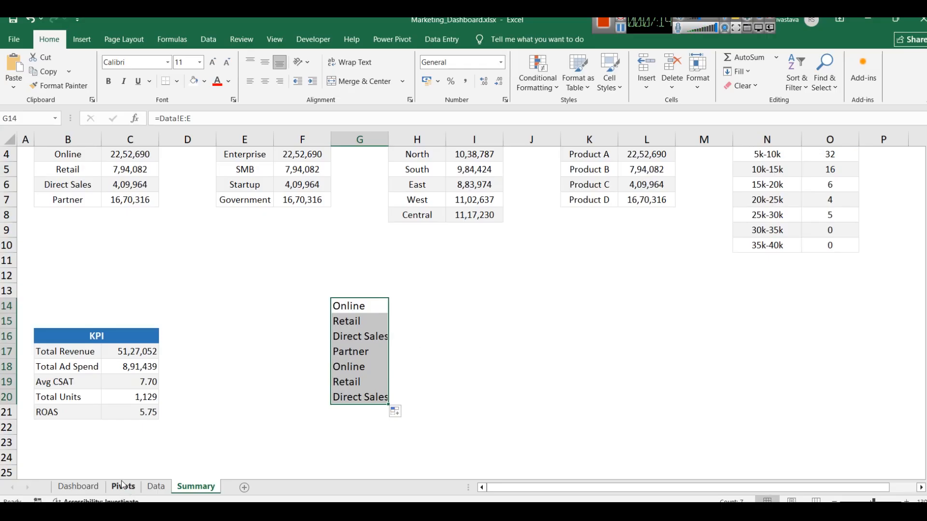
Step: Glance at the Data sheet's source columns and clear the test formulas from Summary cells G14:G20
{"action": "left_click", "coordinate": [156, 486]}
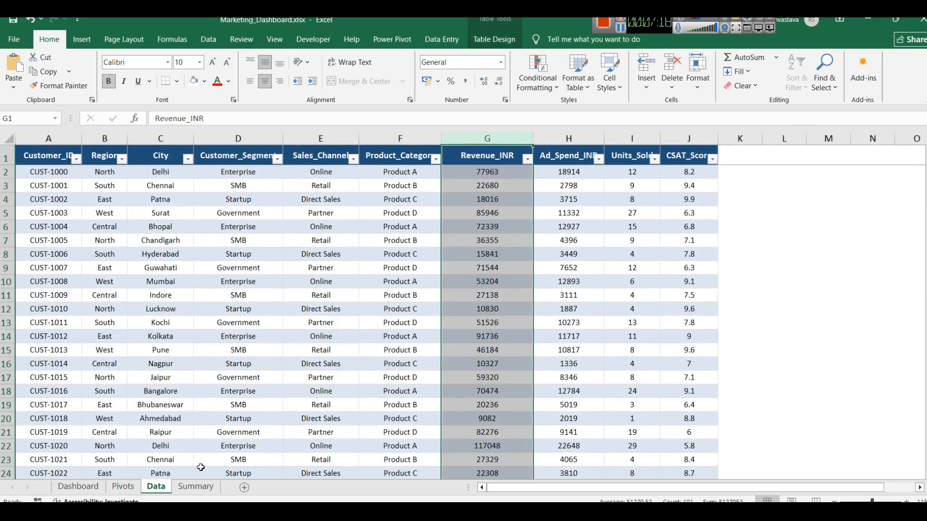
{"action": "left_click", "coordinate": [195, 486]}
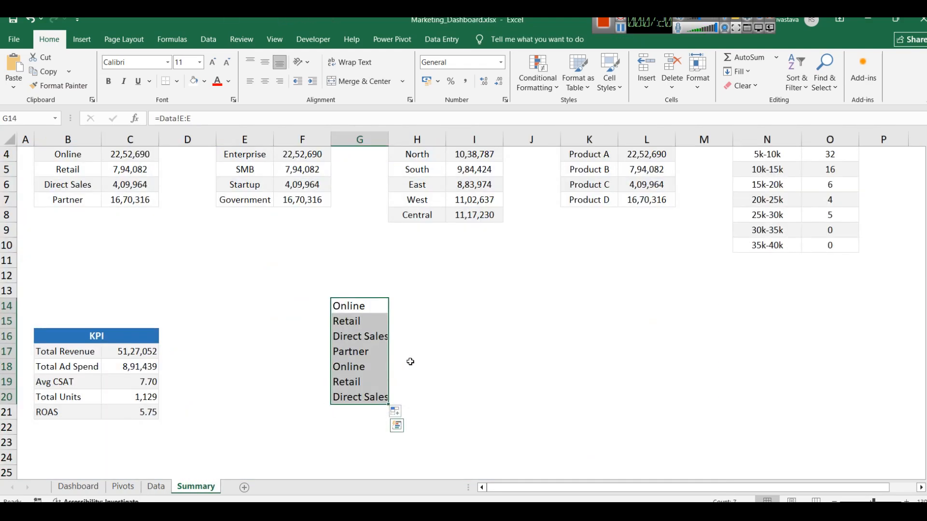
{"action": "key", "text": "Delete"}
{"action": "scroll", "coordinate": [169, 242], "scroll_direction": "up", "scroll_amount": 1}
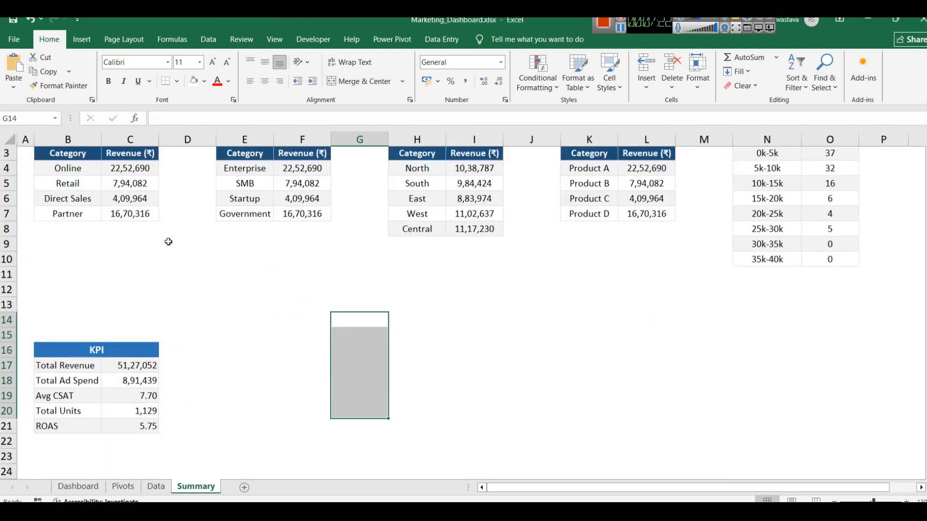
{"action": "scroll", "coordinate": [168, 241], "scroll_direction": "up", "scroll_amount": 1}
Step: Try replacing the "Online" criterion in cell C4's SUMIF formula with a reference to Summary cell D13, and cancel the edit
{"action": "left_click", "coordinate": [145, 199]}
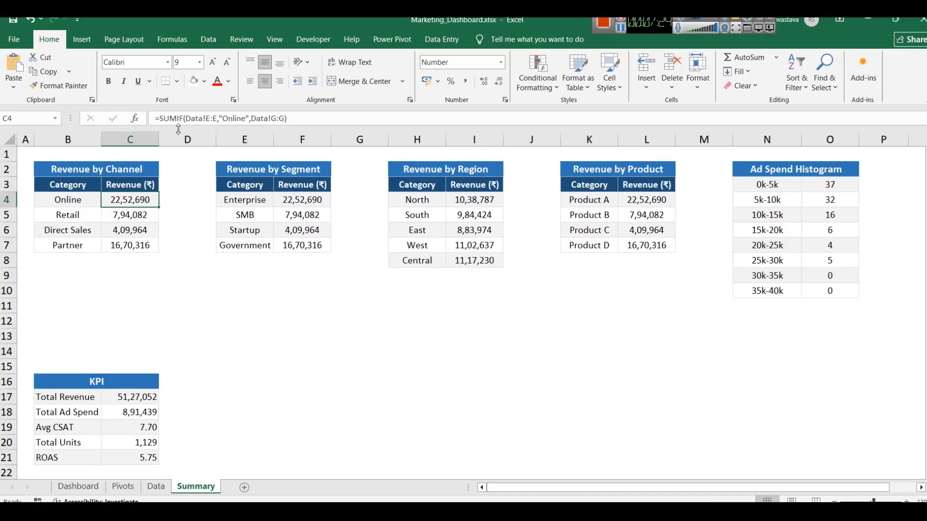
{"action": "double_click", "coordinate": [227, 120]}
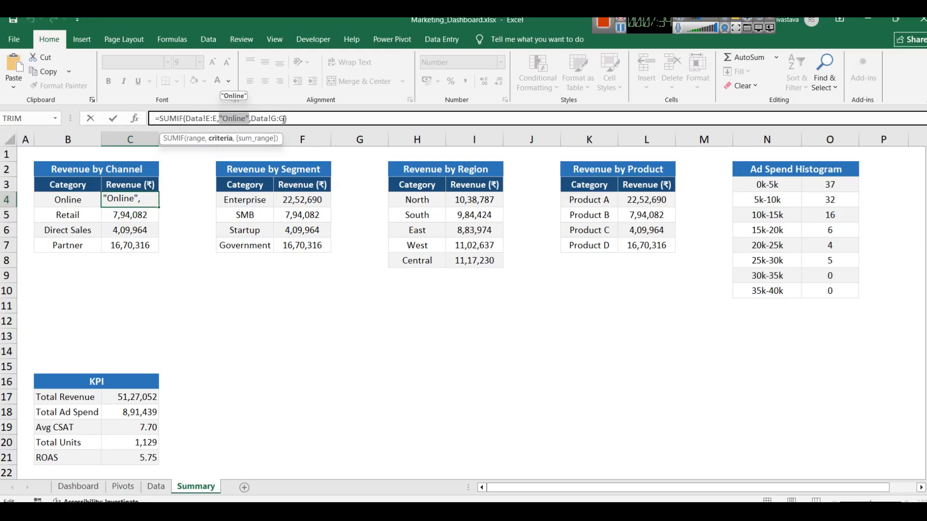
{"action": "left_click", "coordinate": [156, 487]}
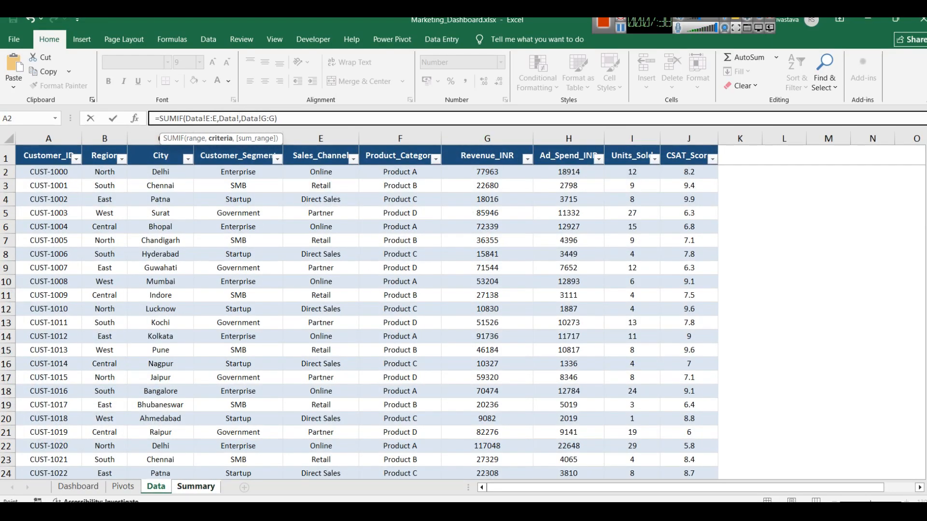
{"action": "left_click", "coordinate": [123, 487]}
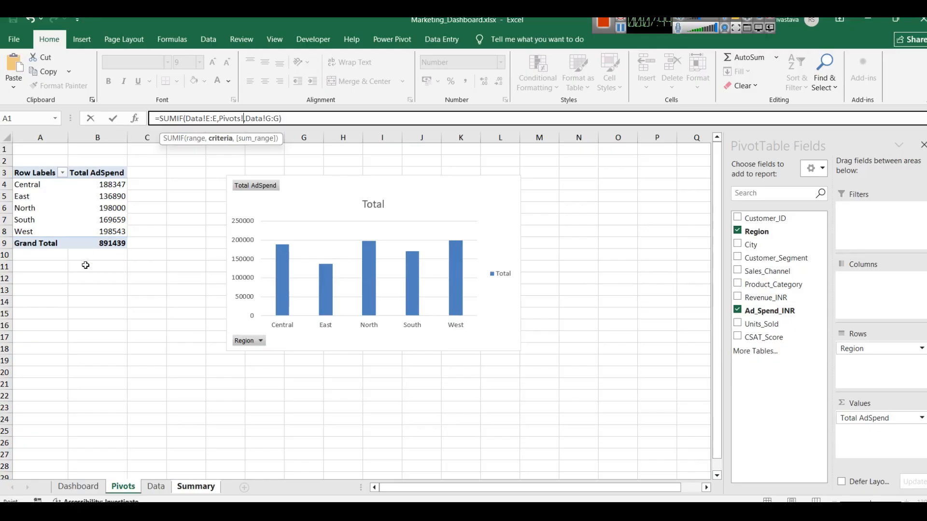
{"action": "left_click", "coordinate": [156, 487]}
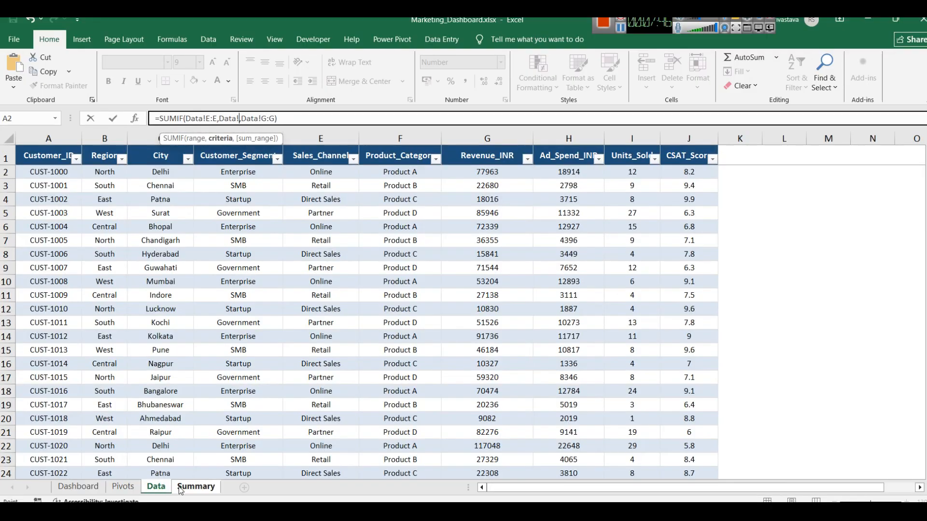
{"action": "left_click", "coordinate": [179, 488]}
{"action": "left_click", "coordinate": [191, 335]}
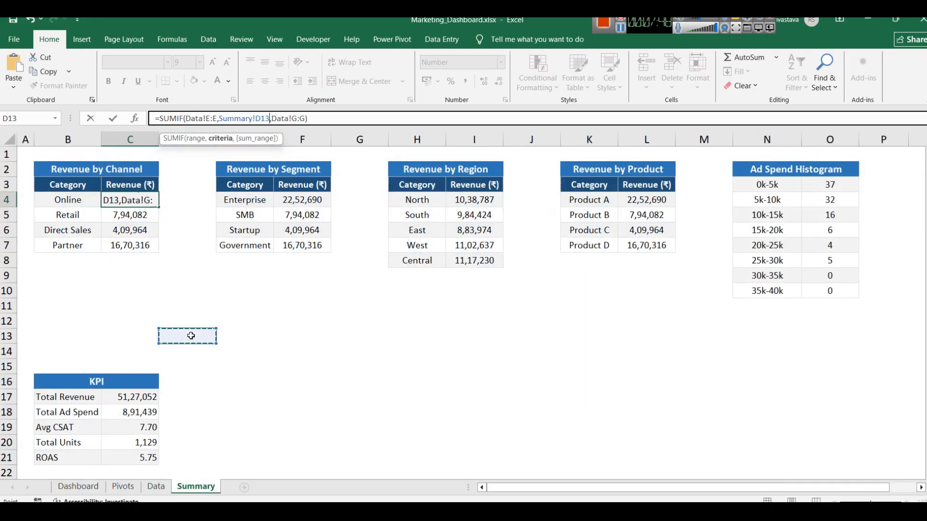
{"action": "key", "text": "Escape"}
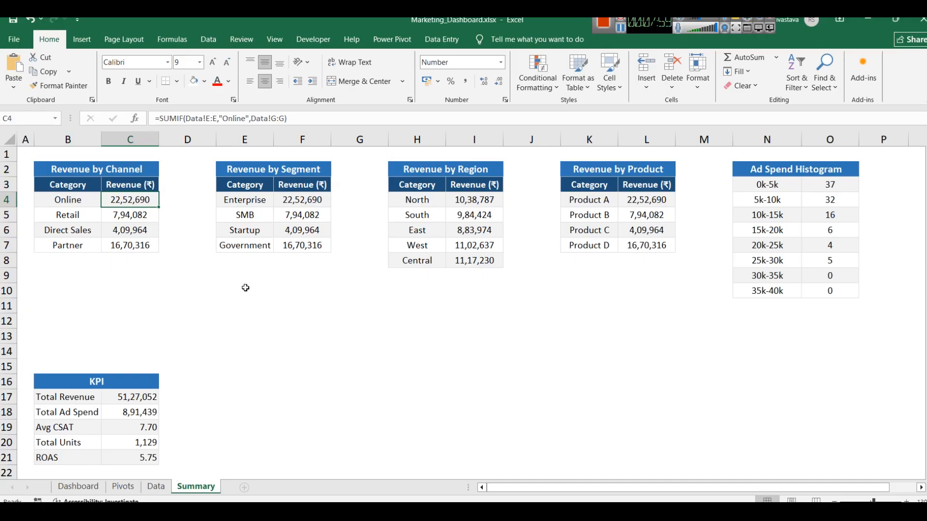
Step: Review the SUMIF formulas for the Retail, Direct Sales and Partner revenue in cells C5 to C7
{"action": "left_click", "coordinate": [121, 218]}
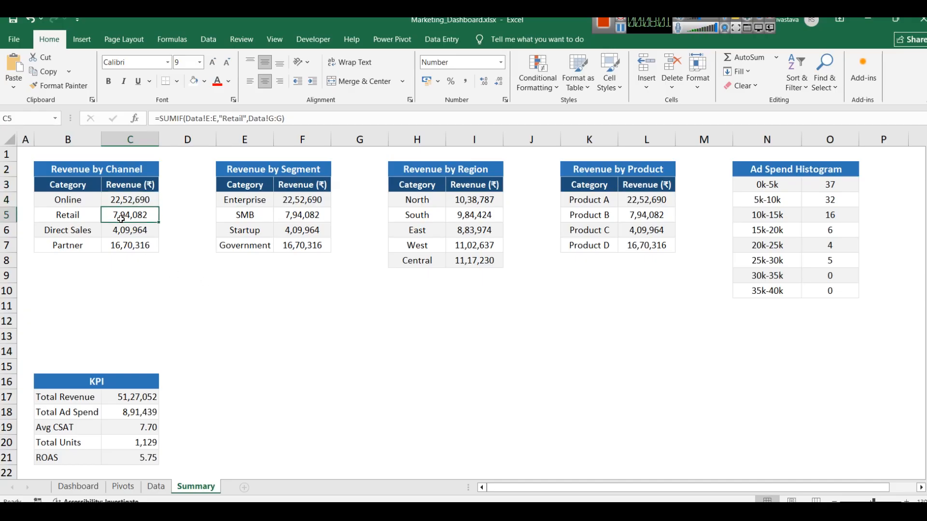
{"action": "left_click", "coordinate": [132, 230]}
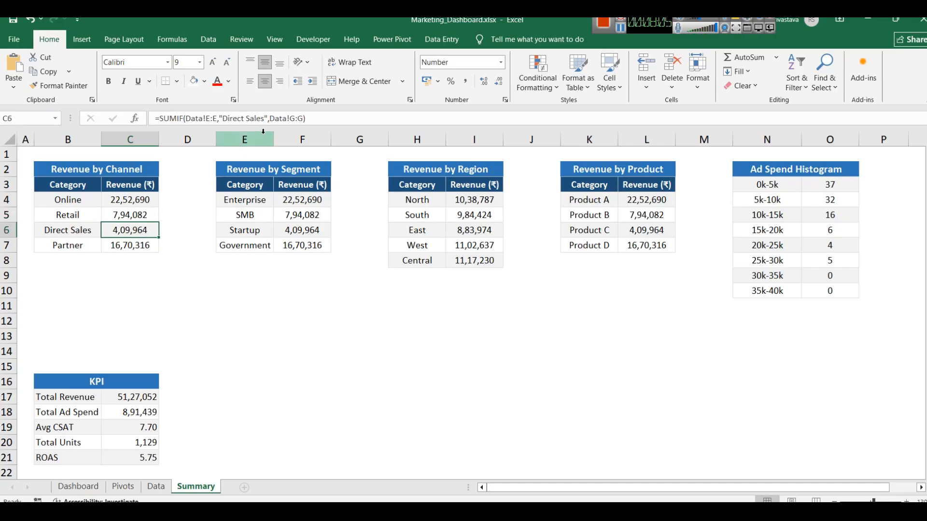
{"action": "left_click", "coordinate": [140, 247]}
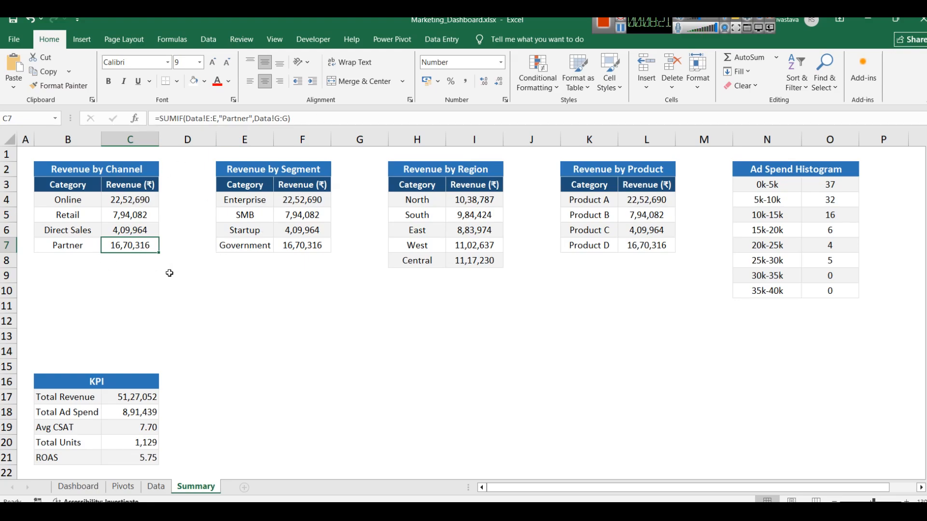
Step: Add a blank worksheet directly after the Dashboard sheet and hide its gridlines
{"action": "left_click", "coordinate": [80, 486]}
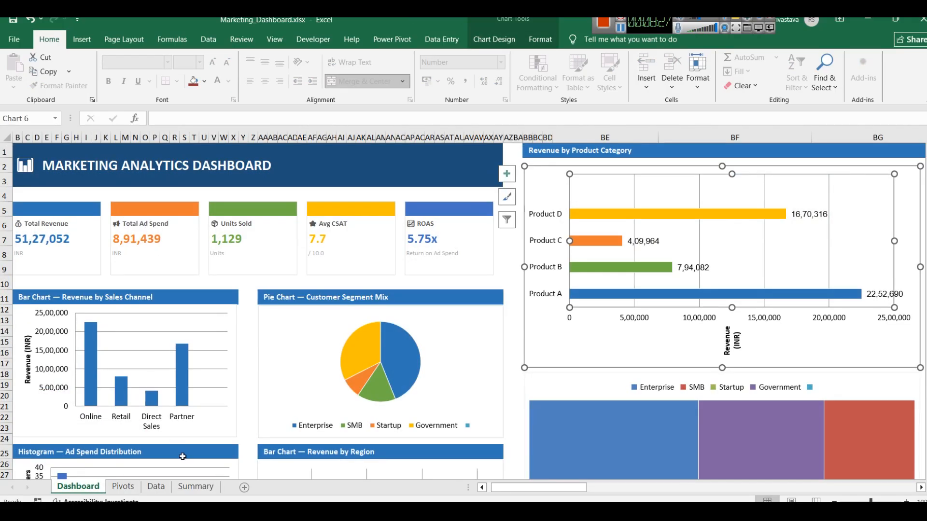
{"action": "left_click", "coordinate": [244, 487]}
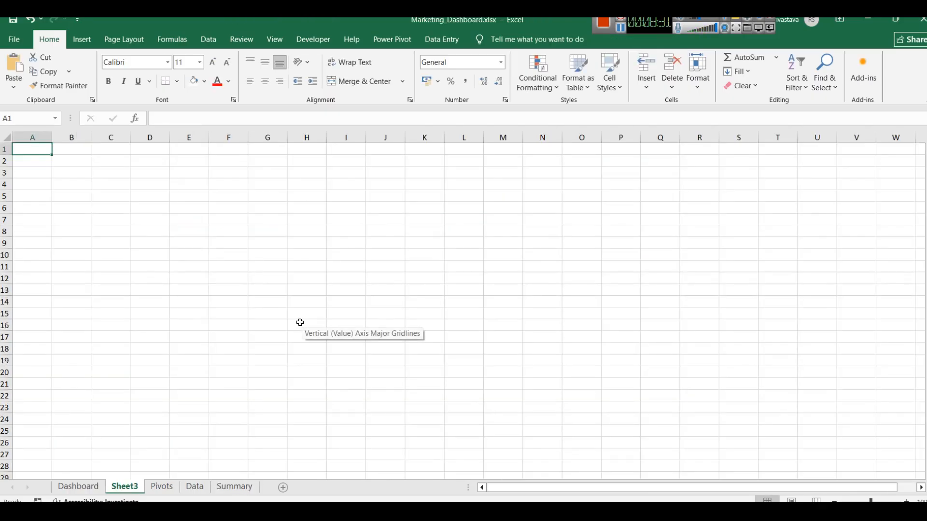
{"action": "key", "text": "ctrl+a"}
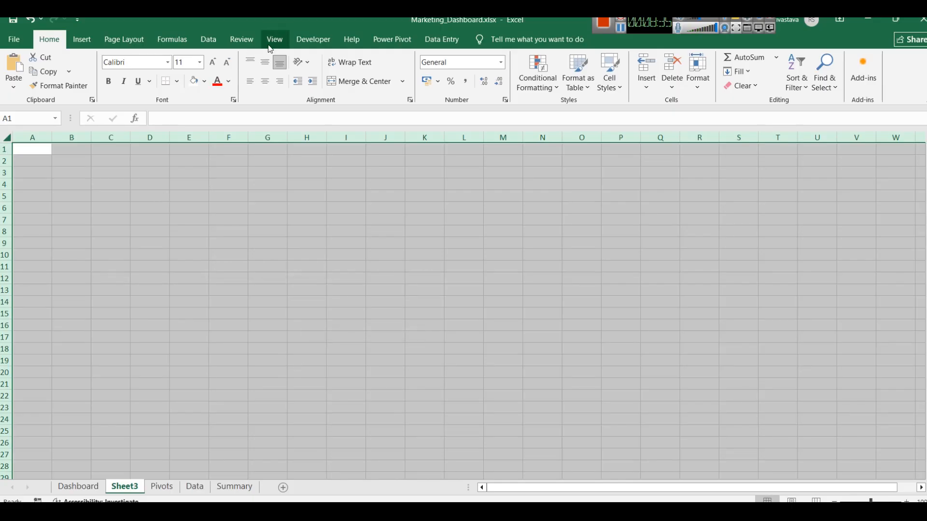
{"action": "left_click", "coordinate": [275, 39]}
{"action": "left_click", "coordinate": [162, 72]}
{"action": "left_click", "coordinate": [279, 197]}
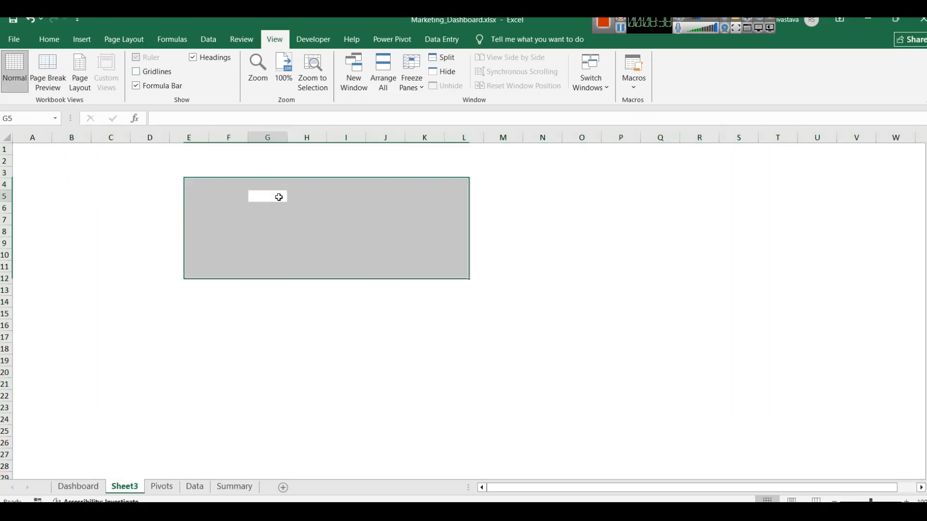
Step: Draw a rounded rectangle banner about 1.52 cm high and 40.01 cm wide across rows 1 to 4 of the new sheet
{"action": "left_click", "coordinate": [103, 160]}
{"action": "left_click", "coordinate": [81, 39]}
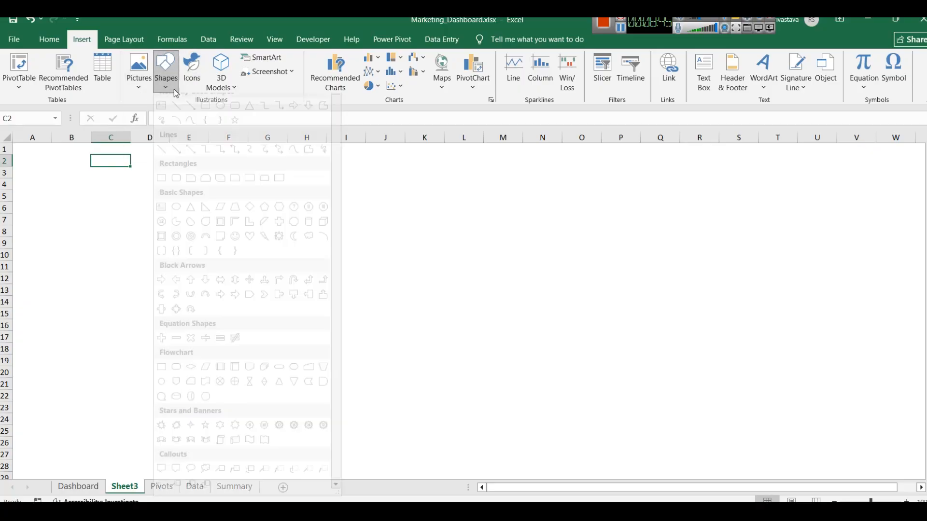
{"action": "left_click", "coordinate": [165, 72]}
{"action": "left_click", "coordinate": [235, 115]}
{"action": "mouse_move", "coordinate": [19, 149]}
{"action": "left_mouse_down"}
{"action": "mouse_move", "coordinate": [395, 198]}
{"action": "mouse_move", "coordinate": [894, 198]}
{"action": "mouse_move", "coordinate": [791, 213]}
{"action": "mouse_move", "coordinate": [922, 187]}
{"action": "mouse_move", "coordinate": [464, 173]}
{"action": "mouse_move", "coordinate": [843, 173]}
{"action": "mouse_move", "coordinate": [868, 182]}
{"action": "left_mouse_up"}
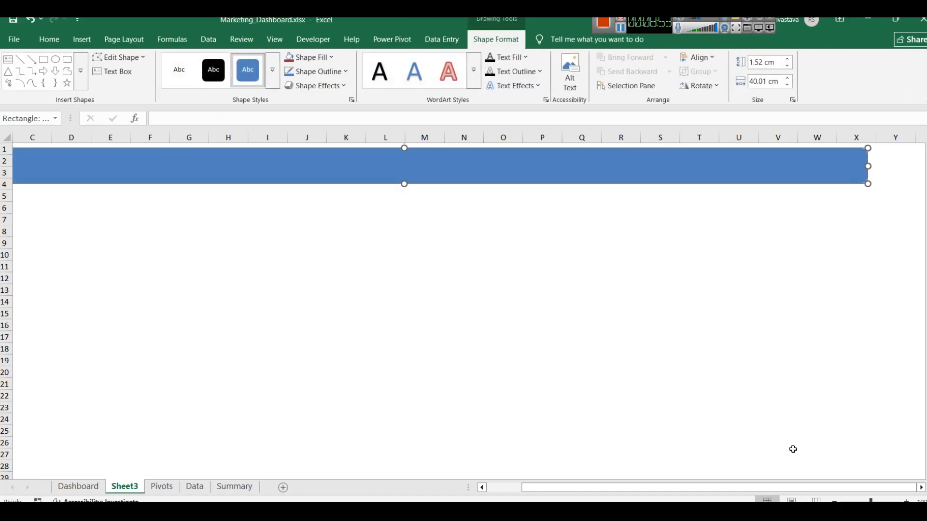
{"action": "left_click_drag", "start_coordinate": [742, 489], "coordinate": [707, 491]}
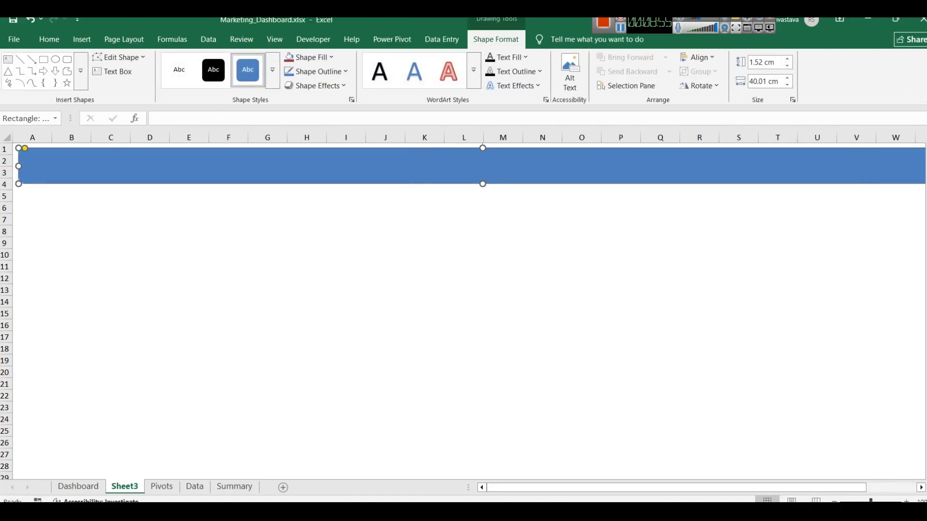
{"action": "left_click", "coordinate": [834, 500]}
{"action": "left_click", "coordinate": [915, 500]}
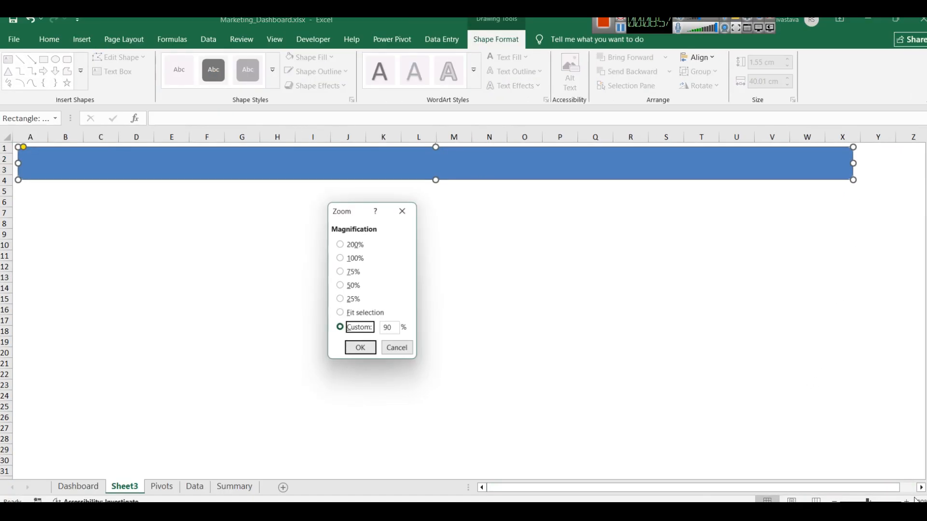
{"action": "left_click", "coordinate": [354, 271]}
{"action": "left_click", "coordinate": [353, 258]}
{"action": "left_click", "coordinate": [362, 352]}
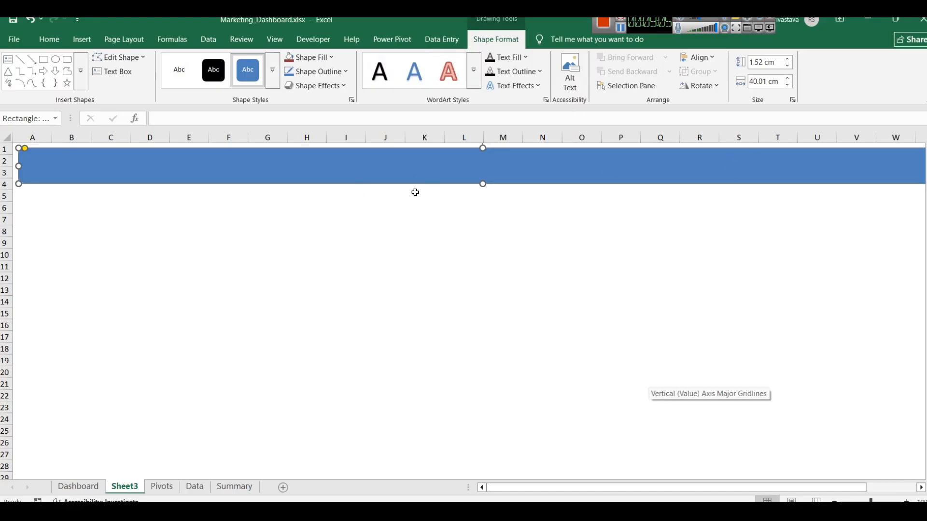
Step: Enter the title MARKETING DATA ANALYSIS in the banner shape
{"action": "left_click", "coordinate": [427, 165]}
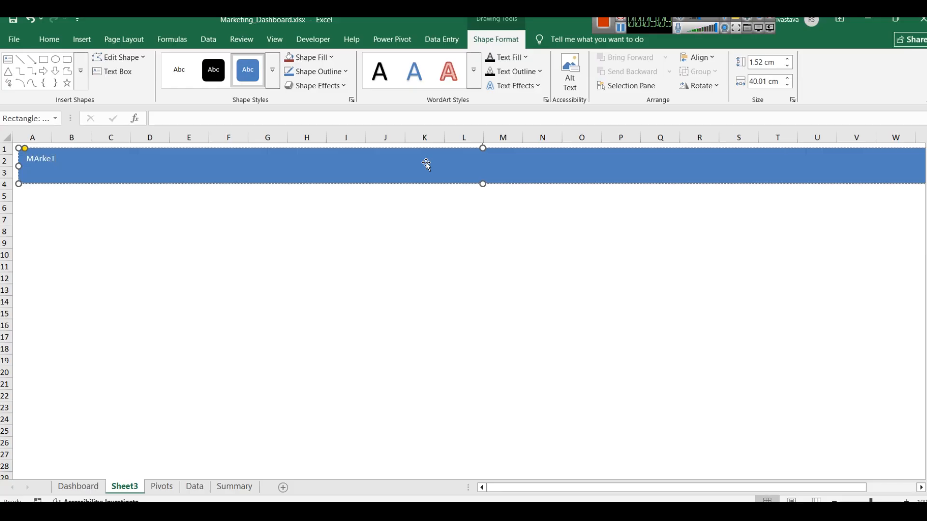
{"action": "key", "text": "ctrl+a"}
{"action": "type", "text": "MAR"}
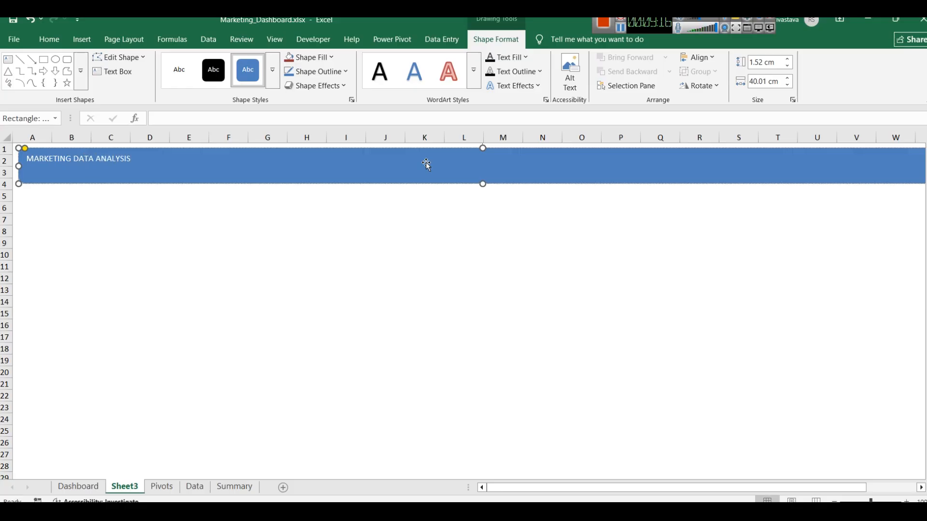
Step: Enlarge the banner's title text to font size 28
{"action": "key", "text": "ctrl+a"}
{"action": "key", "text": "ctrl+shift+period"}
{"action": "key", "text": "ctrl+shift+period"}
{"action": "key", "text": "ctrl+shift+period"}
{"action": "key", "text": "ctrl+shift+period"}
{"action": "key", "text": "ctrl+shift+period"}
{"action": "key", "text": "ctrl+shift+period"}
{"action": "key", "text": "ctrl+shift+period"}
{"action": "key", "text": "ctrl+shift+period"}
{"action": "key", "text": "ctrl+shift+comma"}
{"action": "key", "text": "Escape"}
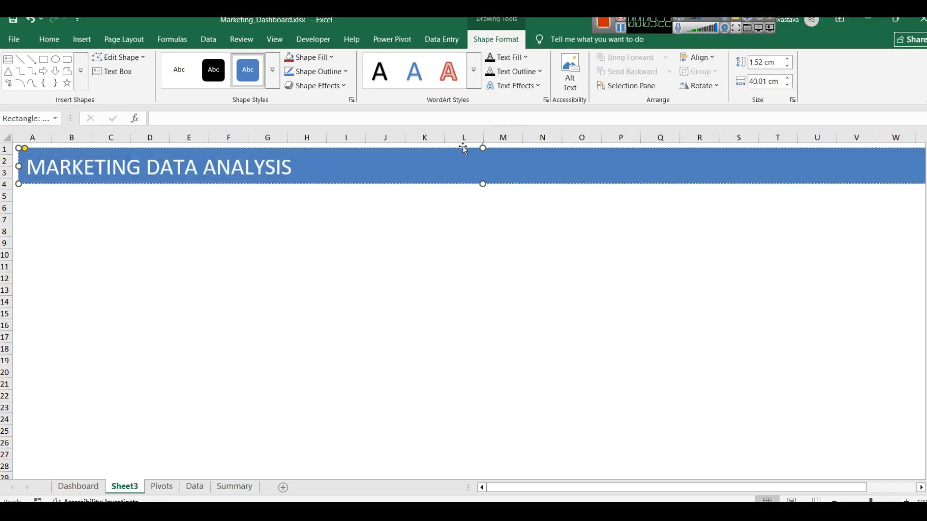
{"action": "left_click", "coordinate": [49, 39]}
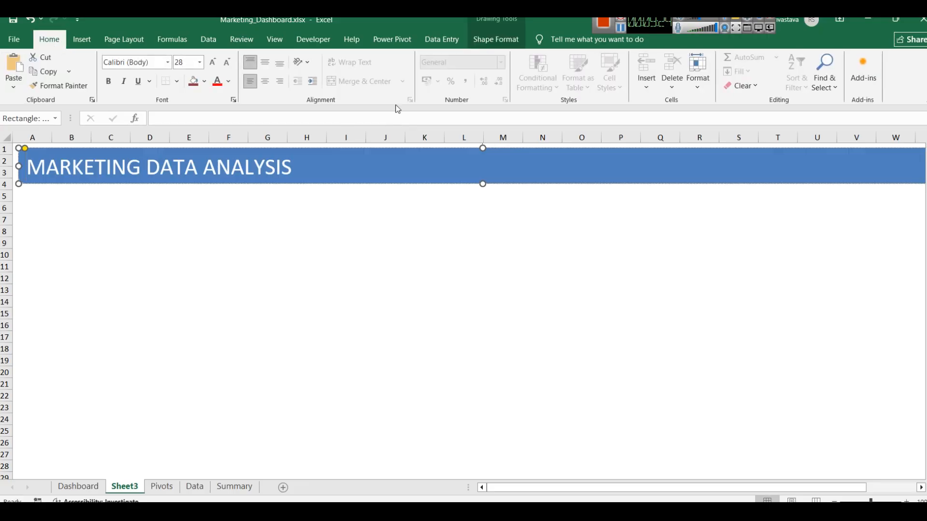
Step: Center the MARKETING DATA ANALYSIS title vertically and horizontally in the banner and make it bold
{"action": "left_click", "coordinate": [268, 62]}
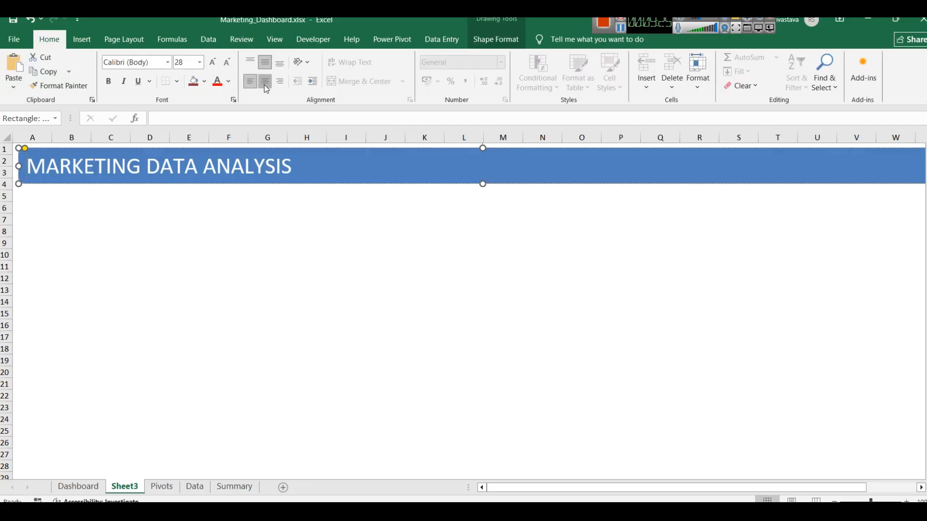
{"action": "left_click", "coordinate": [266, 83]}
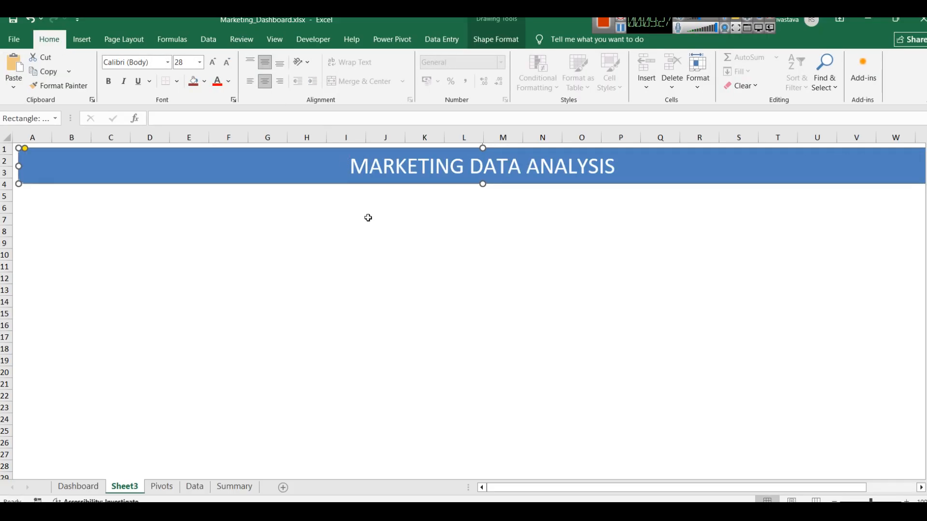
{"action": "double_click", "coordinate": [398, 170]}
{"action": "key", "text": "ctrl+a"}
{"action": "key", "text": "ctrl+b"}
{"action": "left_click", "coordinate": [412, 203]}
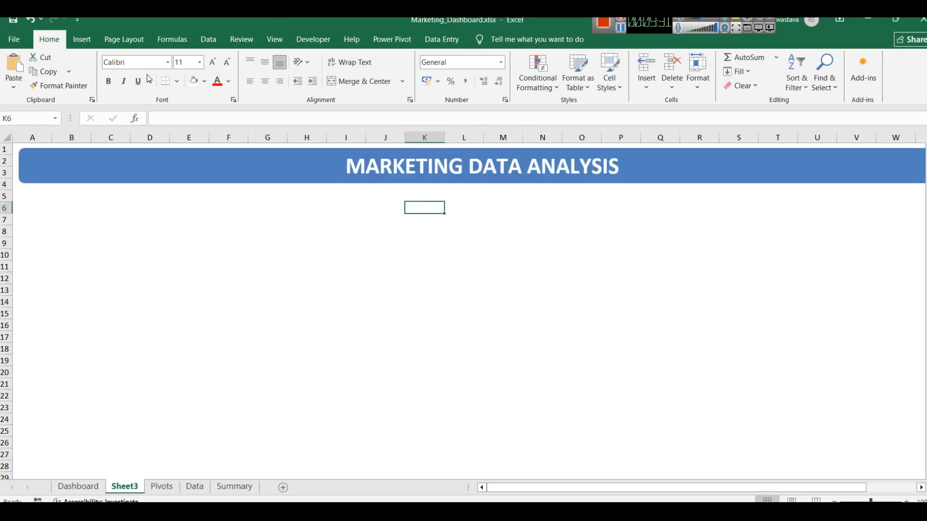
Step: Fill the title banner with dark blue
{"action": "left_click", "coordinate": [175, 165]}
{"action": "right_click", "coordinate": [175, 165]}
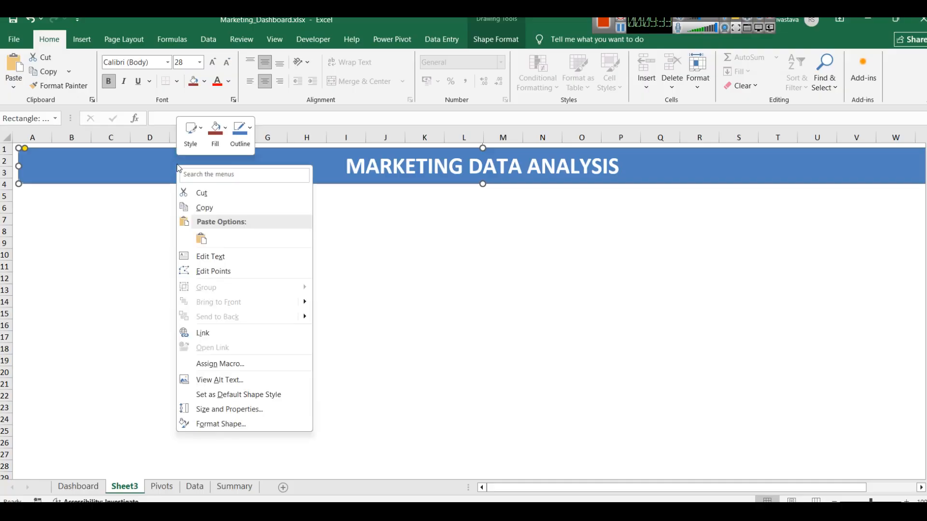
{"action": "left_click", "coordinate": [216, 129]}
{"action": "left_click", "coordinate": [261, 218]}
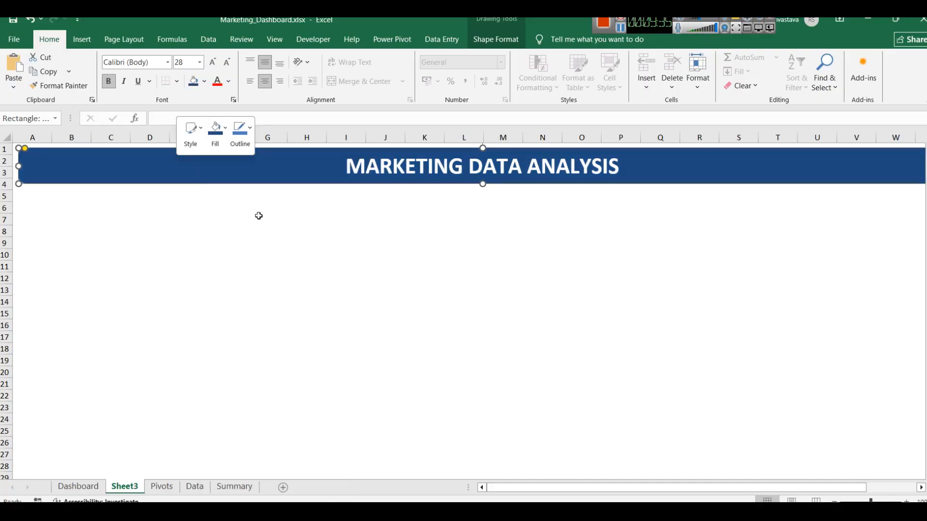
{"action": "left_click", "coordinate": [434, 230]}
Step: Insert the Analytics icon of a bar chart with a rising arrow and place it just before the banner title
{"action": "left_click", "coordinate": [189, 158]}
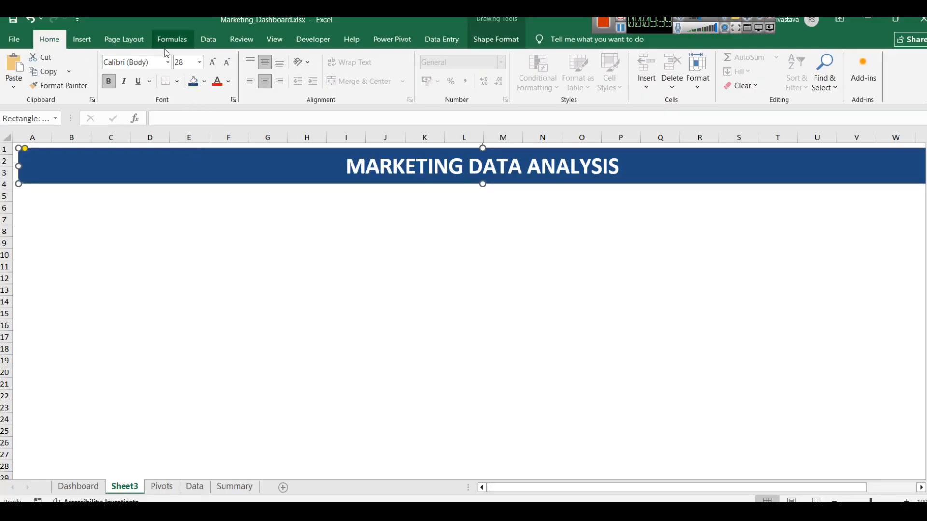
{"action": "left_click", "coordinate": [84, 41]}
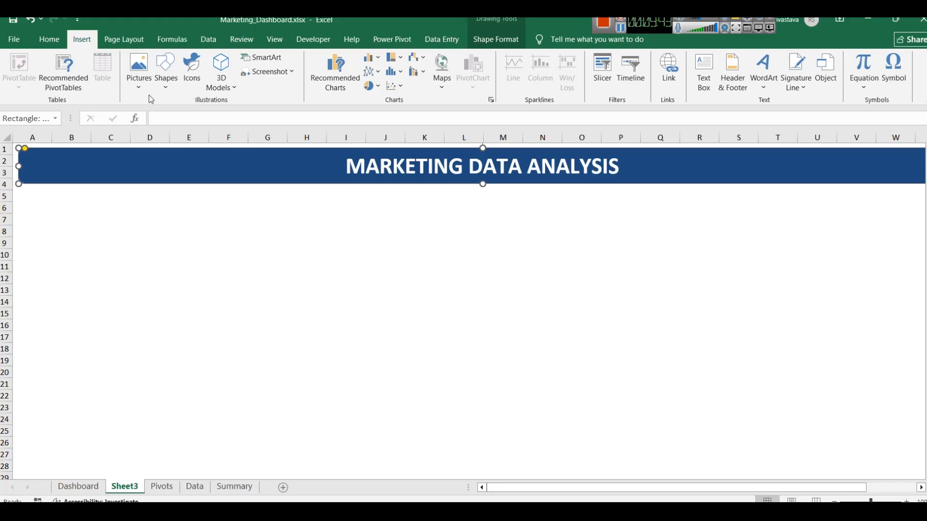
{"action": "left_click", "coordinate": [138, 77]}
{"action": "left_click", "coordinate": [139, 78]}
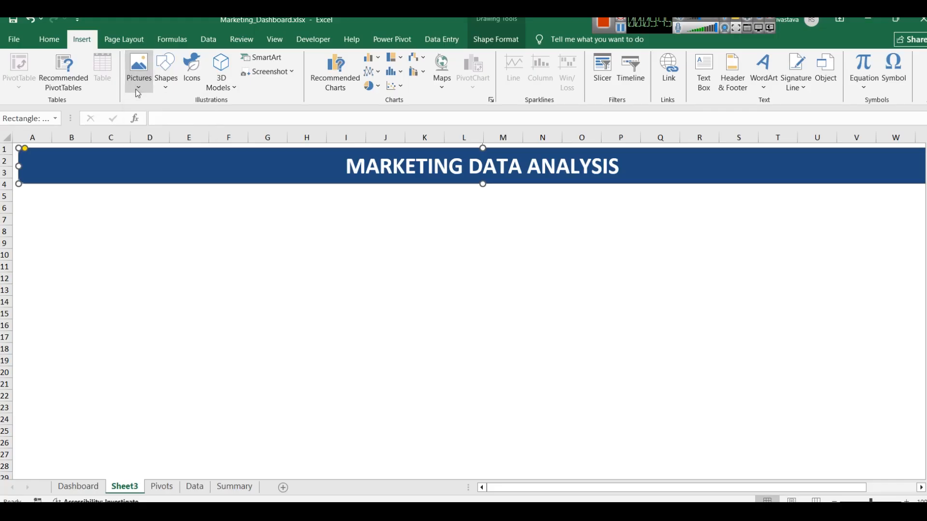
{"action": "left_click", "coordinate": [192, 77]}
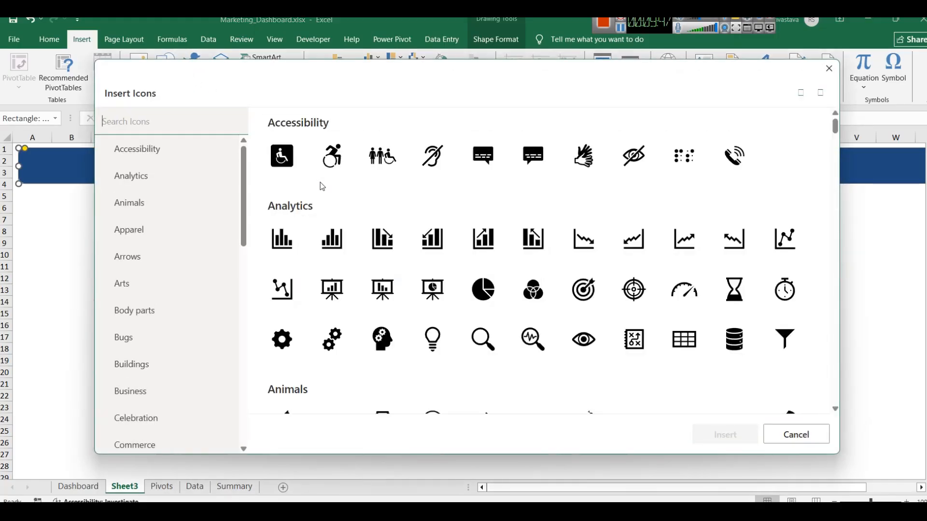
{"action": "left_click", "coordinate": [484, 238]}
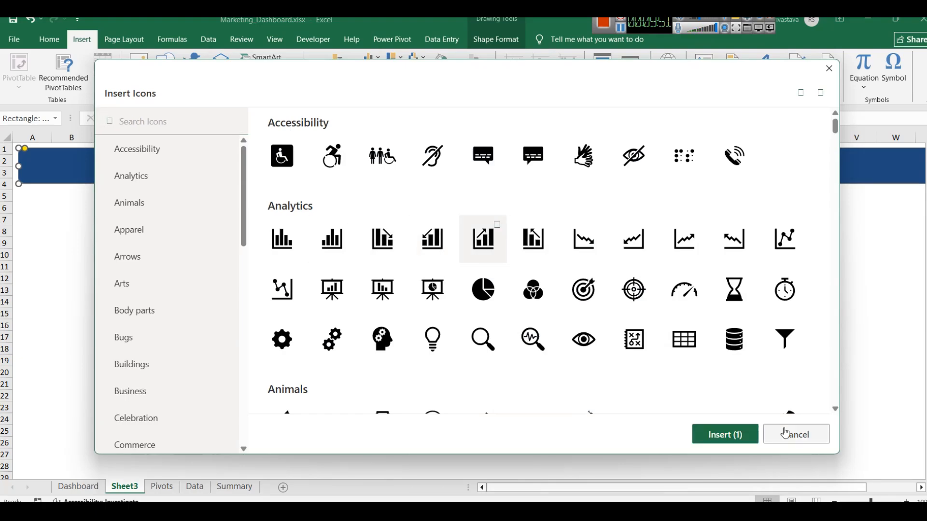
{"action": "left_click", "coordinate": [737, 435]}
{"action": "left_click_drag", "start_coordinate": [449, 275], "coordinate": [326, 164]}
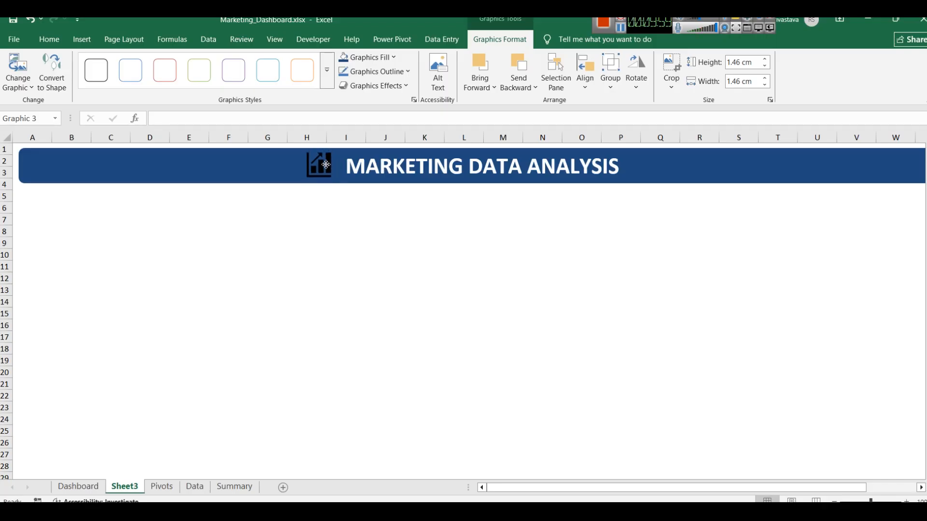
{"action": "right_click", "coordinate": [315, 168]}
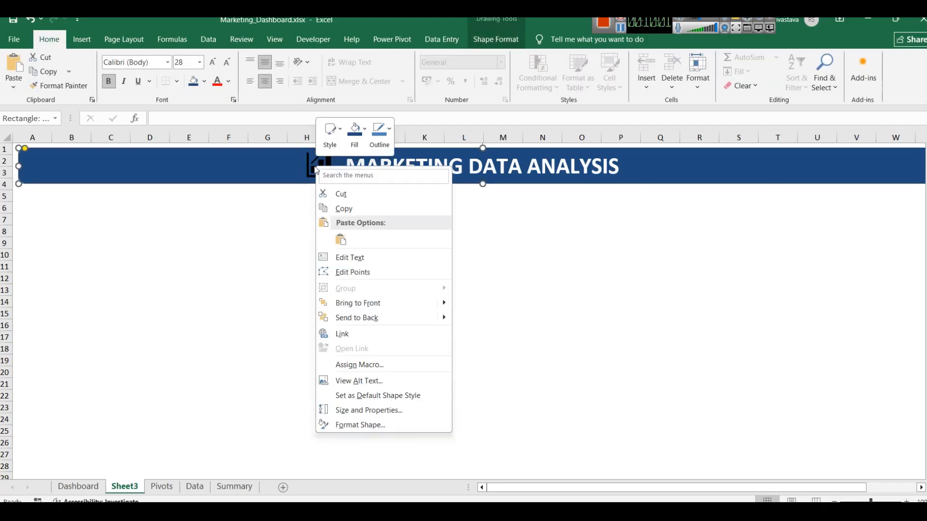
{"action": "left_click", "coordinate": [354, 132]}
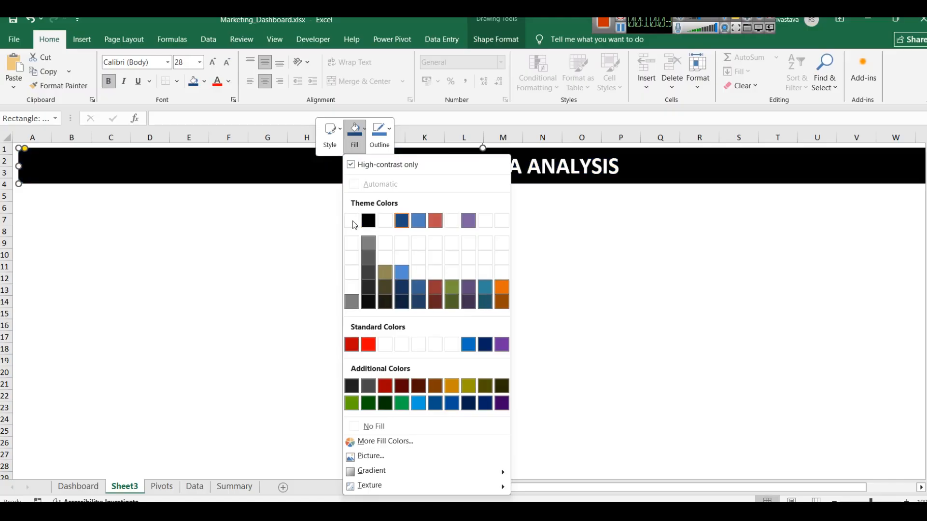
{"action": "left_click", "coordinate": [276, 258]}
{"action": "left_click", "coordinate": [318, 168]}
{"action": "right_click", "coordinate": [318, 168]}
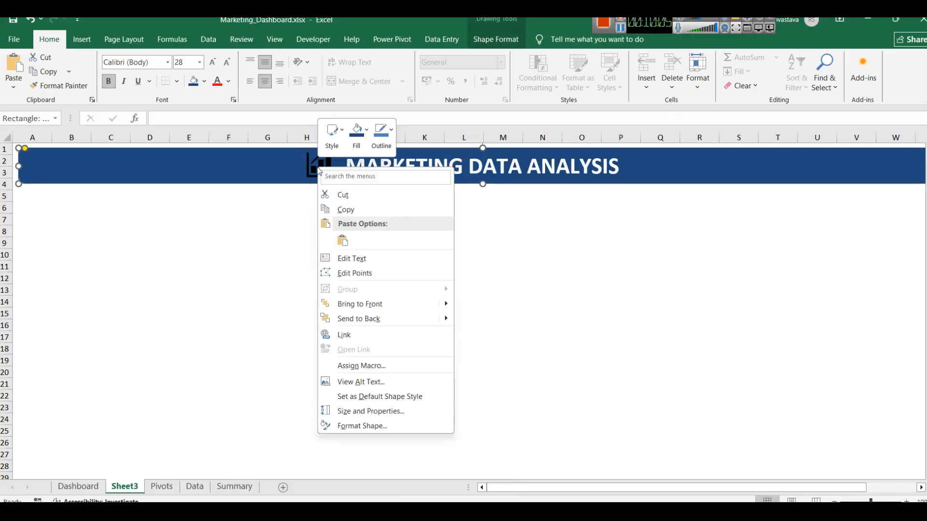
{"action": "left_click", "coordinate": [307, 232]}
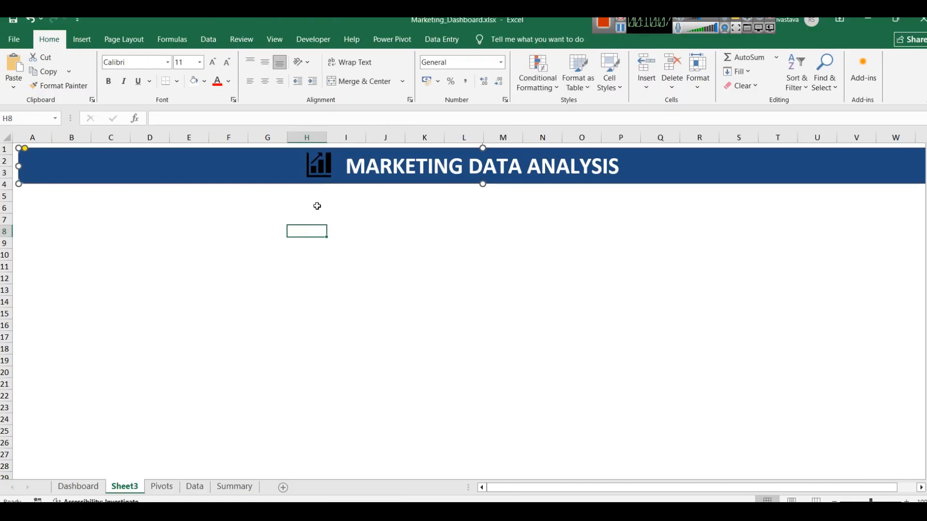
Step: Recolor the bar chart icon in the banner with a white fill
{"action": "left_click", "coordinate": [319, 164]}
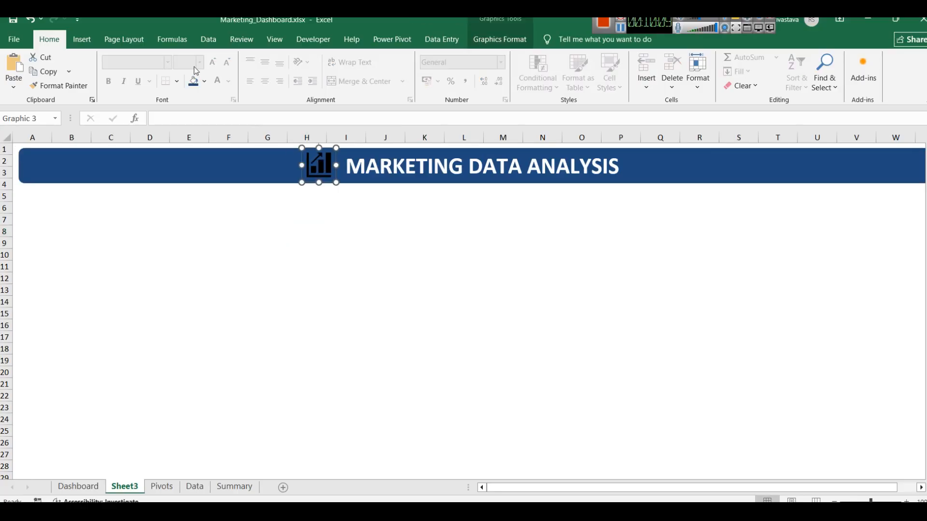
{"action": "left_click", "coordinate": [204, 81]}
{"action": "left_click", "coordinate": [203, 155]}
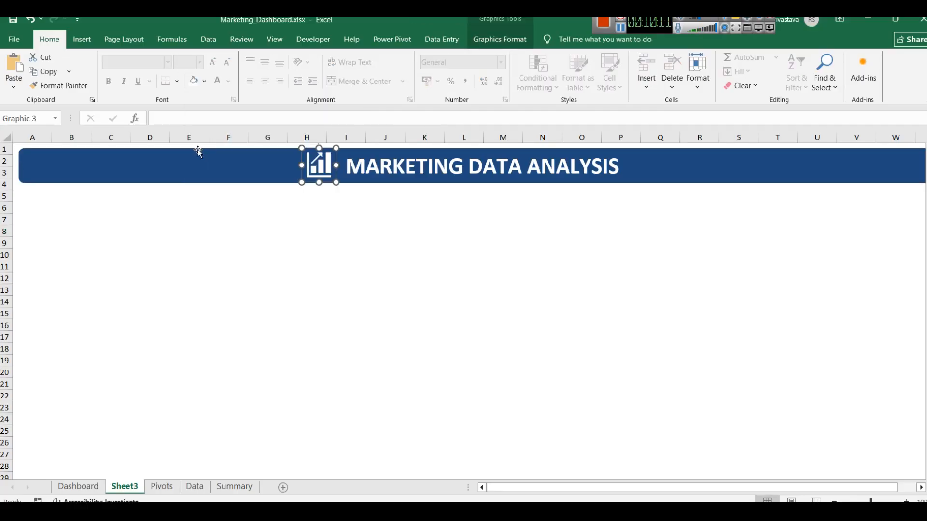
{"action": "left_click", "coordinate": [308, 230]}
{"action": "left_click", "coordinate": [338, 240]}
{"action": "left_click_drag", "start_coordinate": [642, 286], "coordinate": [636, 297]}
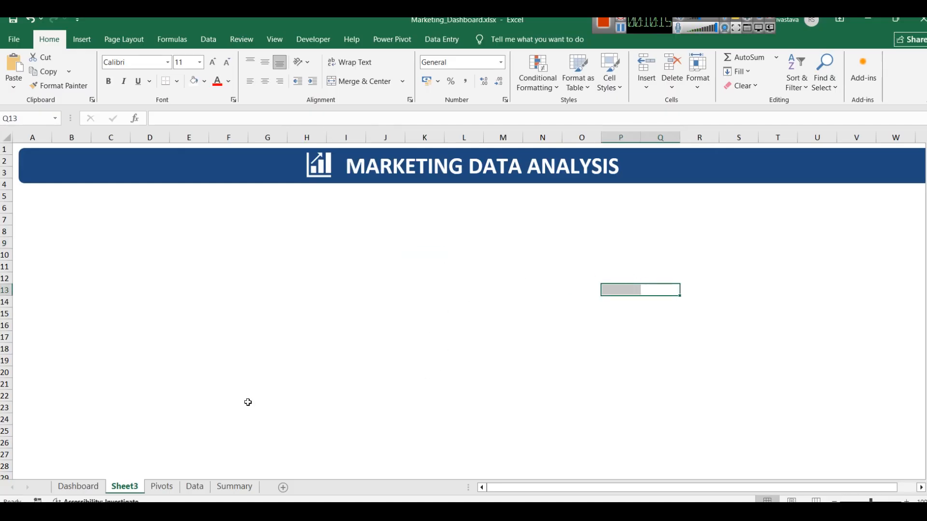
Step: Insert a 2-D clustered column chart from the Revenue by Channel table (B3:C7) on the Summary sheet and apply the gradient blue column style
{"action": "left_click", "coordinate": [195, 487]}
{"action": "left_click", "coordinate": [235, 488]}
{"action": "key", "text": "Down"}
{"action": "key", "text": "Down"}
{"action": "key", "text": "Down"}
{"action": "left_click_drag", "start_coordinate": [59, 178], "coordinate": [135, 245]}
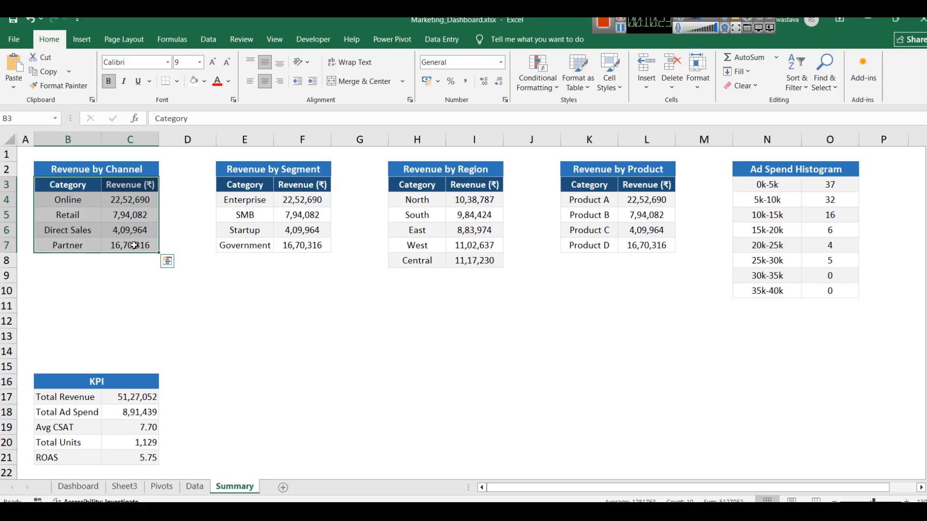
{"action": "left_click", "coordinate": [81, 39]}
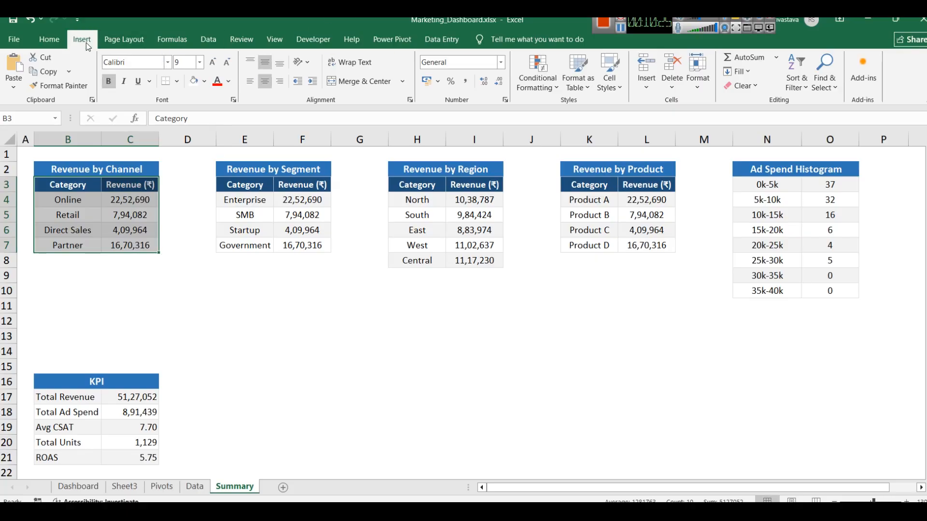
{"action": "left_click", "coordinate": [380, 59]}
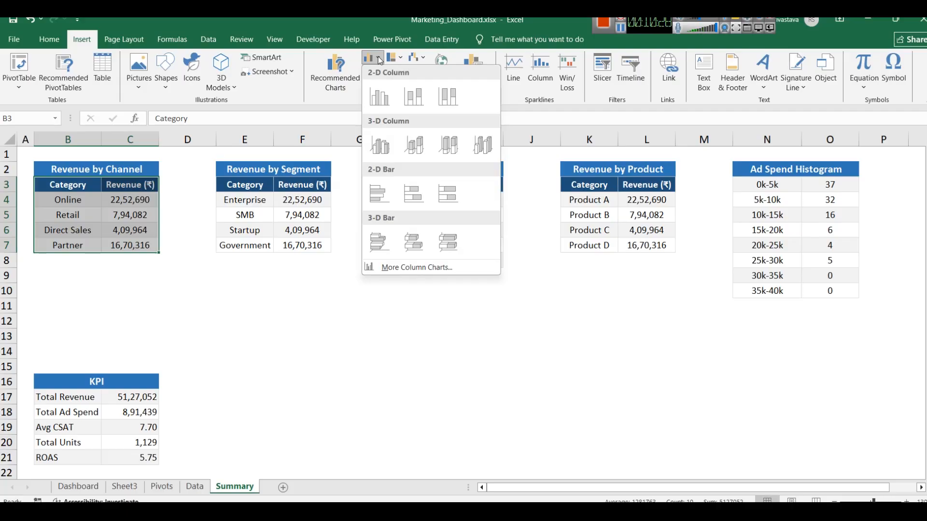
{"action": "left_click", "coordinate": [376, 96]}
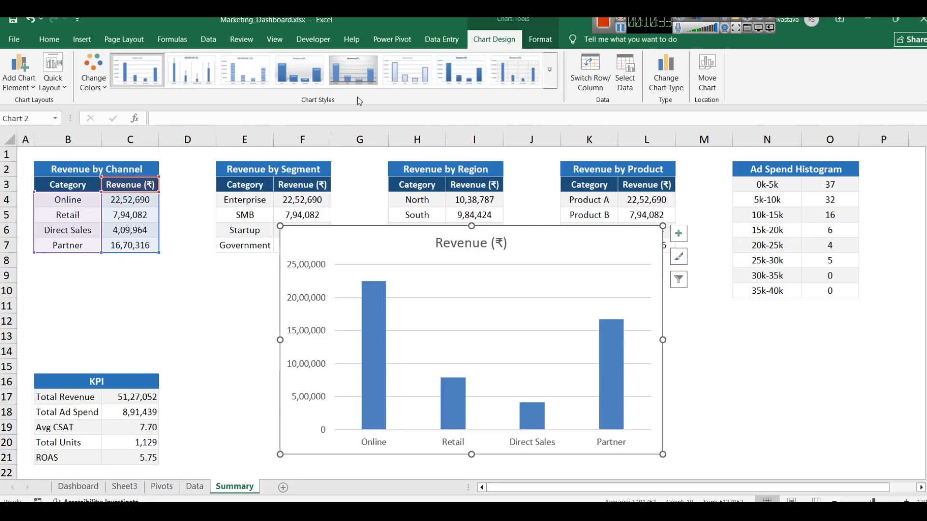
{"action": "left_click", "coordinate": [461, 70]}
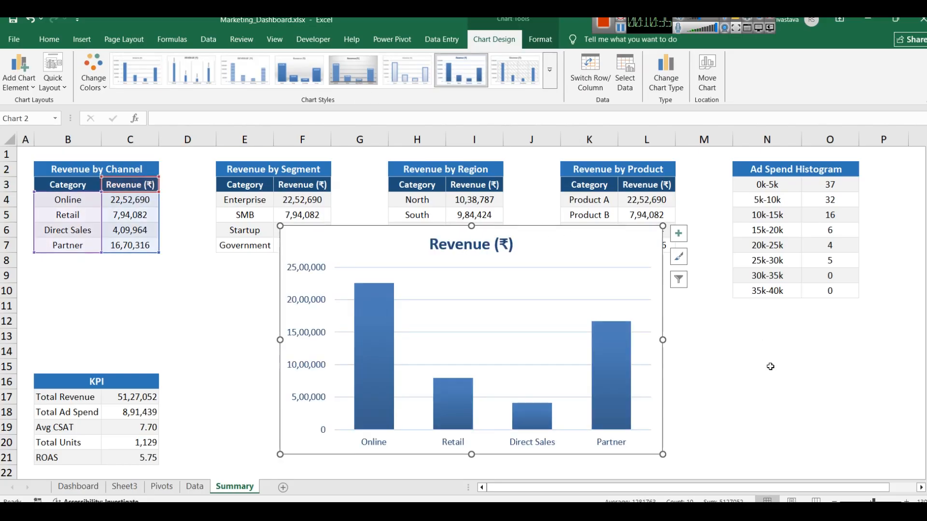
Step: Copy the channel revenue chart and undo the duplicate series pasted into it
{"action": "key", "text": "ctrl+c"}
{"action": "key", "text": "ctrl+v"}
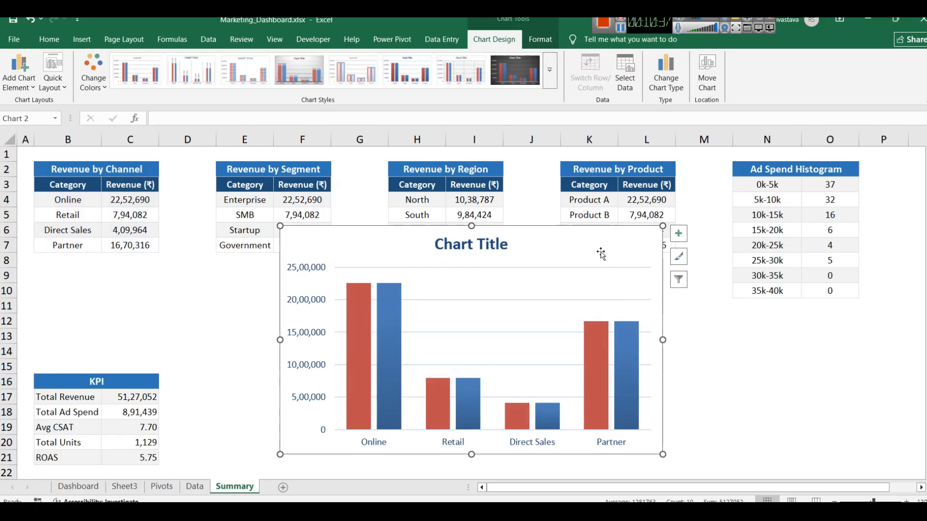
{"action": "key", "text": "ctrl+z"}
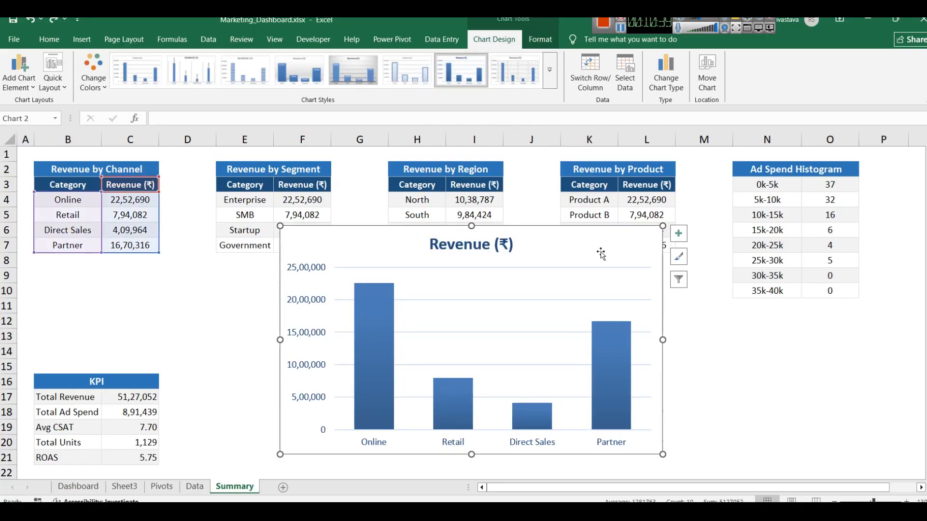
Step: Move Sheet3 to the end after the Summary sheet and rename it New Dashboard
{"action": "left_click", "coordinate": [198, 484]}
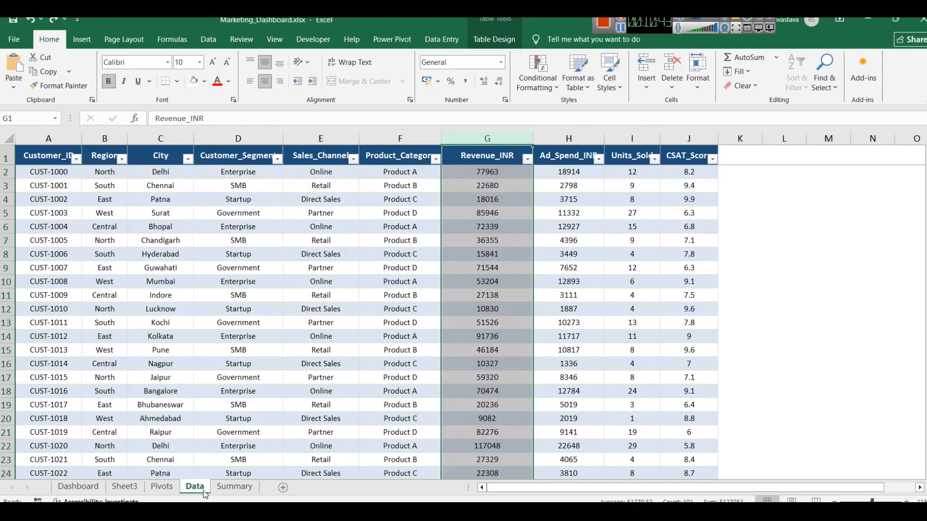
{"action": "left_click", "coordinate": [232, 487]}
{"action": "left_click", "coordinate": [137, 488]}
{"action": "left_click_drag", "start_coordinate": [241, 495], "coordinate": [262, 488]}
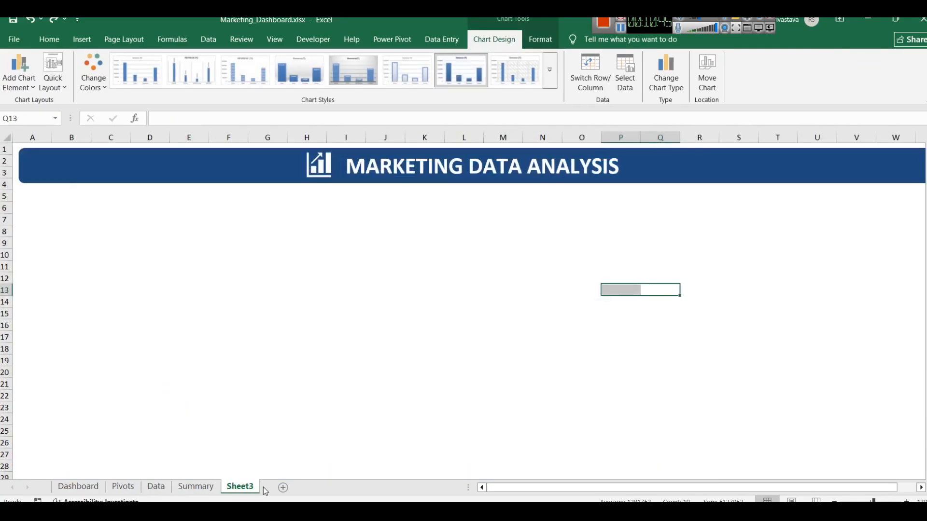
{"action": "right_click", "coordinate": [246, 488]}
{"action": "left_click", "coordinate": [295, 375]}
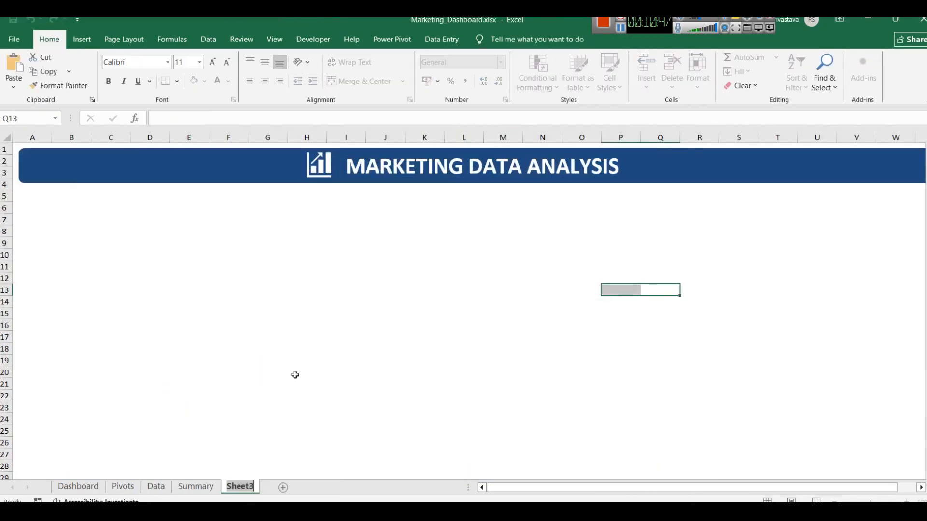
{"action": "type", "text": "New Dashboard"}
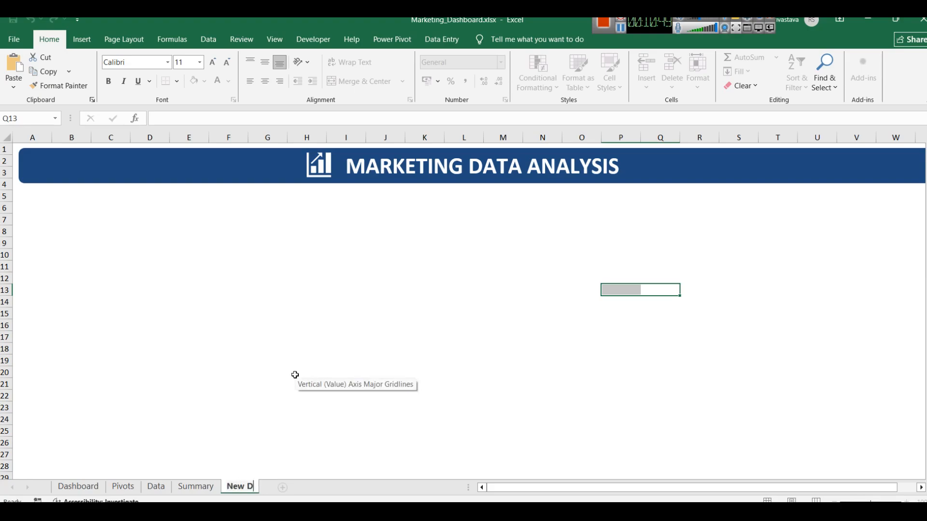
Step: Paste the channel revenue chart directly below the banner and shrink it to span about columns A to G, rows 5 to 15
{"action": "left_click", "coordinate": [298, 315]}
{"action": "key", "text": "ctrl+v"}
{"action": "left_click_drag", "start_coordinate": [330, 305], "coordinate": [85, 203]}
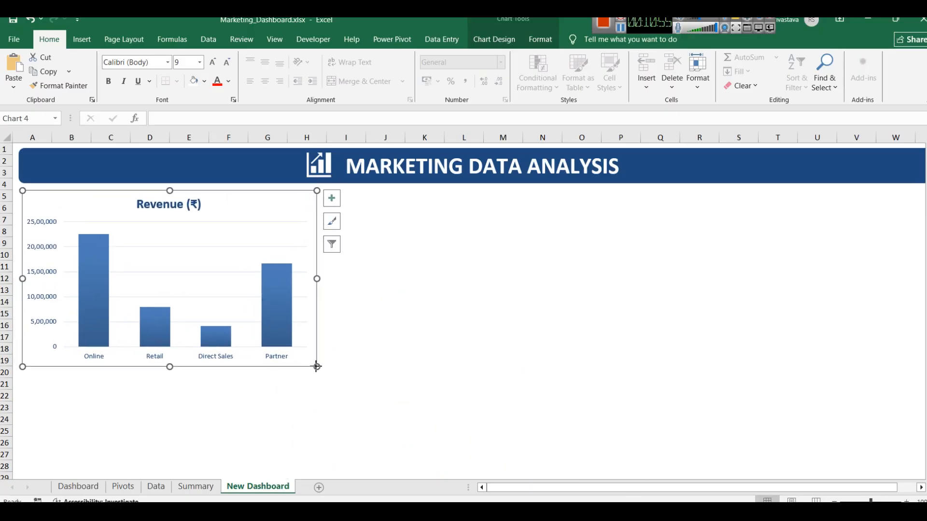
{"action": "left_click_drag", "start_coordinate": [316, 367], "coordinate": [274, 317]}
{"action": "left_click", "coordinate": [309, 316]}
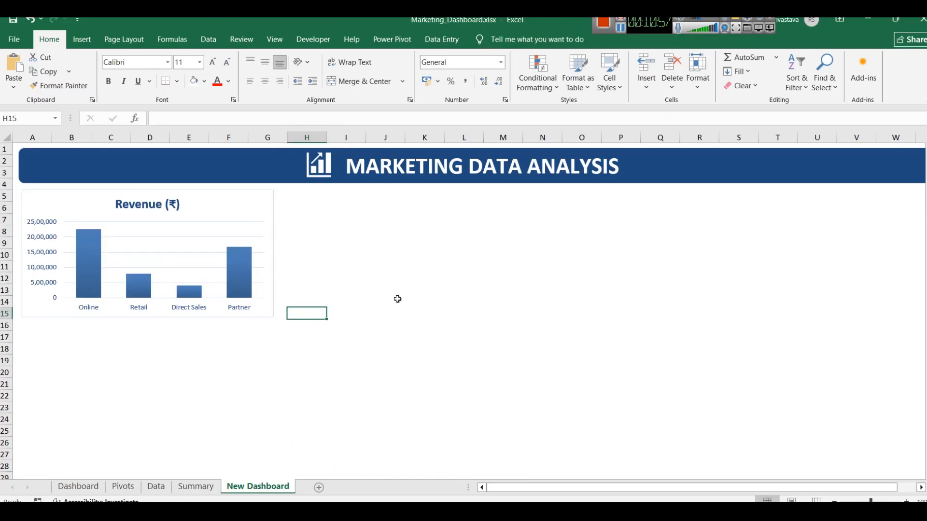
Step: Open the chart area formatting of the channel revenue chart and expand its shadow settings
{"action": "left_click", "coordinate": [259, 212]}
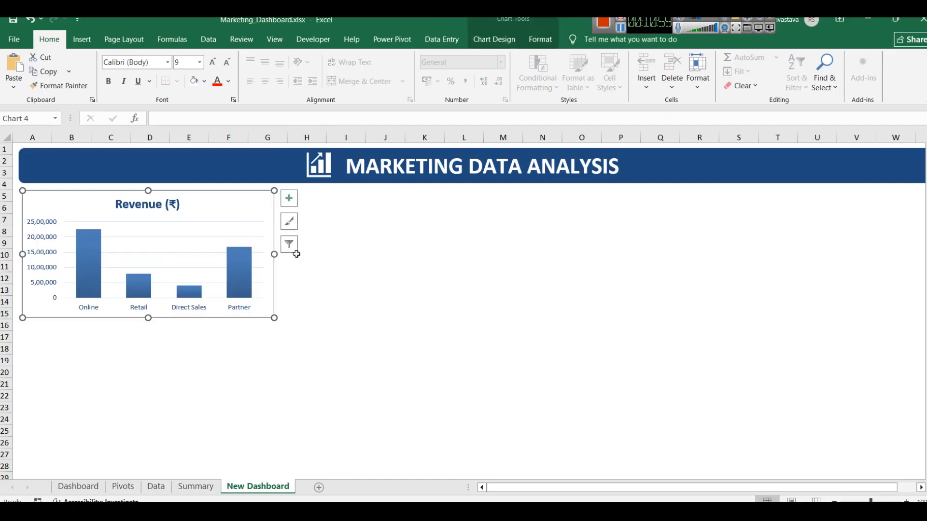
{"action": "left_click", "coordinate": [278, 225]}
{"action": "left_click", "coordinate": [257, 206]}
{"action": "right_click", "coordinate": [257, 192]}
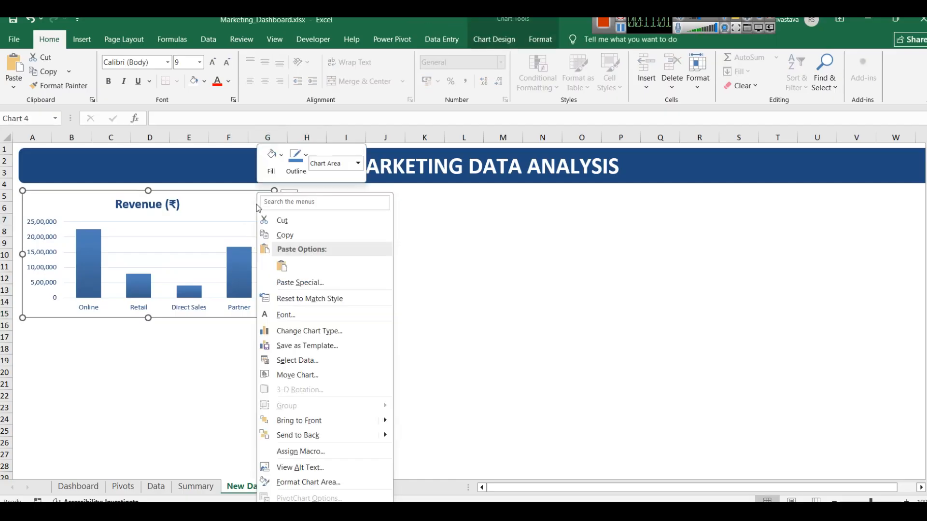
{"action": "left_click", "coordinate": [309, 482]}
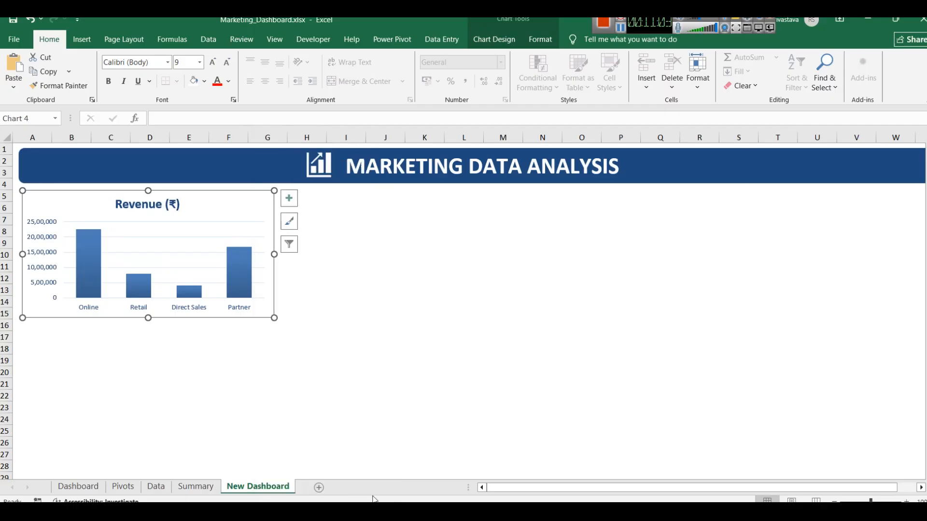
{"action": "left_click", "coordinate": [803, 194]}
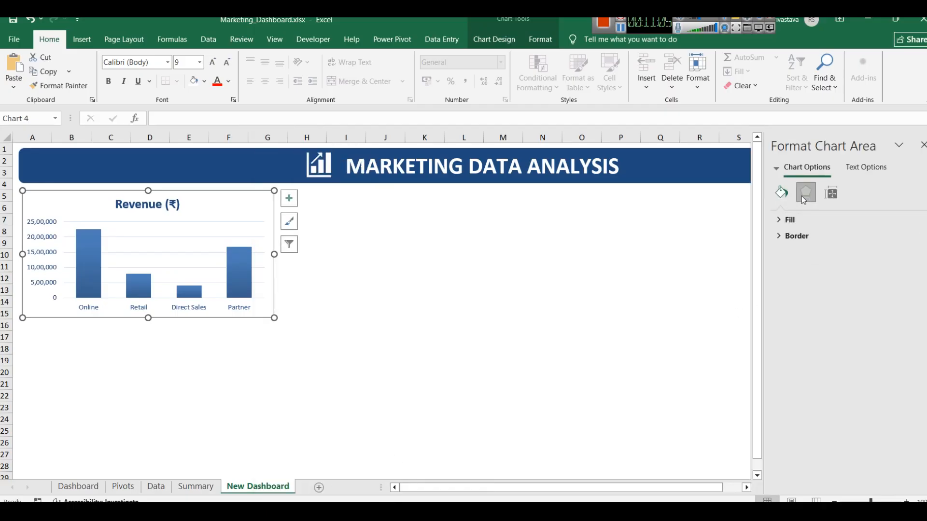
{"action": "left_click", "coordinate": [796, 219]}
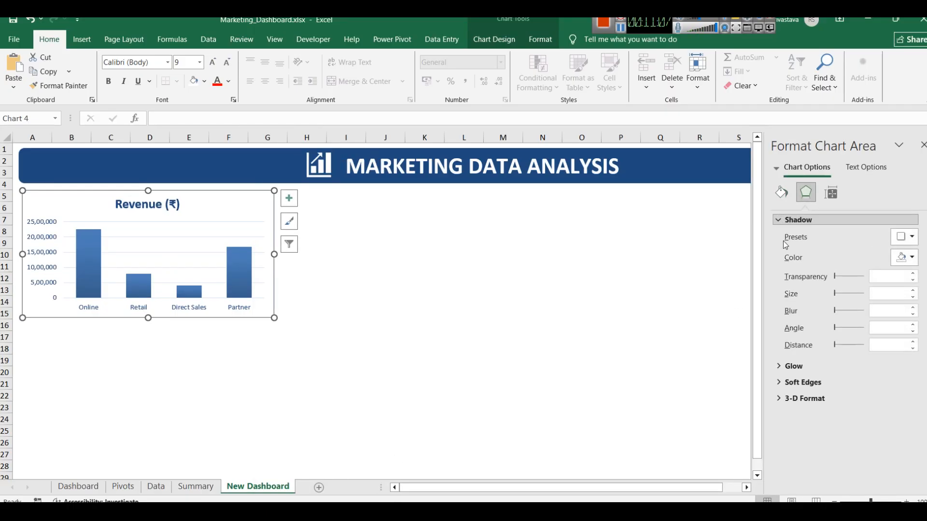
Step: Set the chart's shadow colour to the lightest gray shade of white in the theme colours
{"action": "left_click", "coordinate": [905, 261]}
{"action": "left_click", "coordinate": [904, 258]}
{"action": "left_click", "coordinate": [902, 258]}
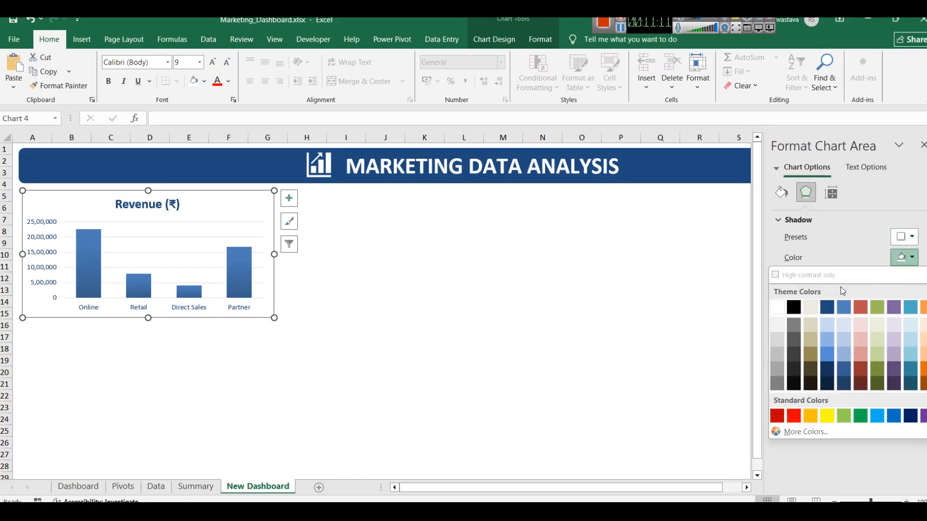
{"action": "left_click", "coordinate": [783, 327]}
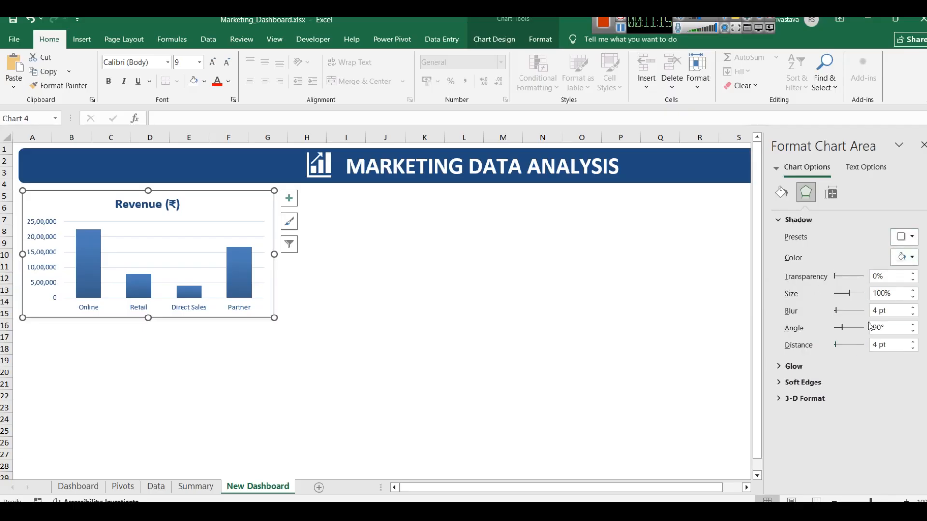
Step: Apply the bottom-offset outer shadow preset to the channel revenue chart and close the formatting options
{"action": "left_click", "coordinate": [902, 237]}
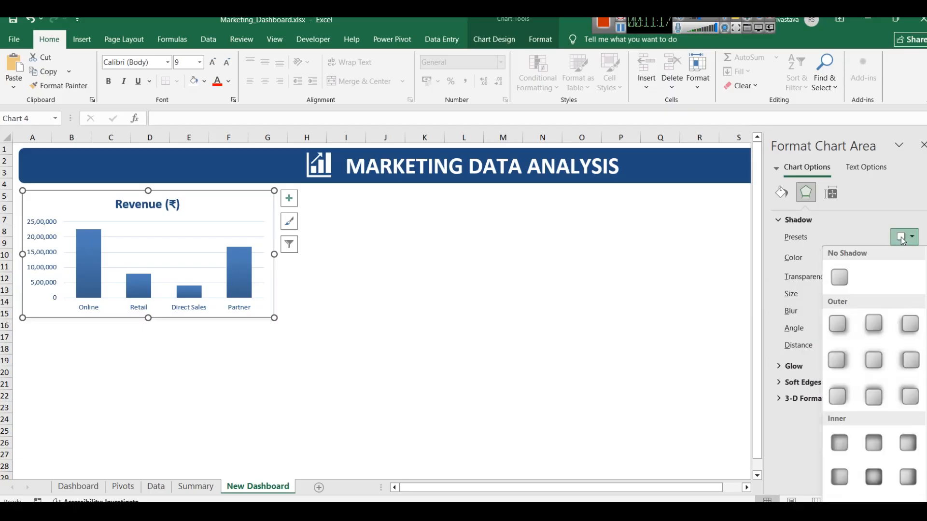
{"action": "left_click", "coordinate": [868, 328]}
{"action": "left_click", "coordinate": [388, 326]}
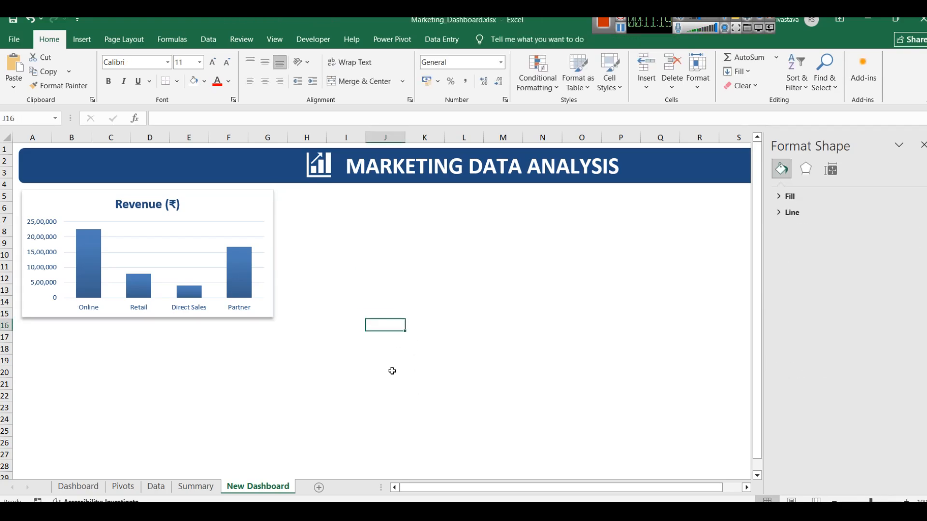
{"action": "left_click", "coordinate": [923, 145]}
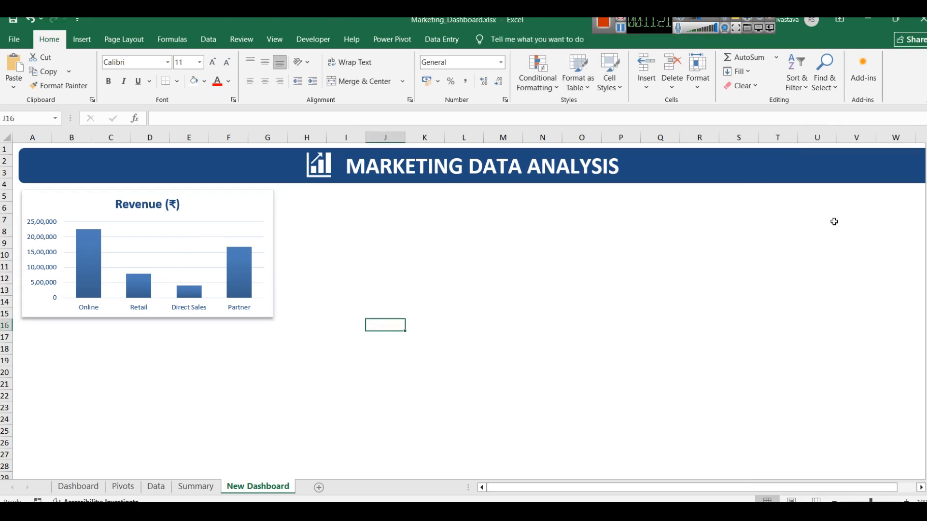
{"action": "left_click", "coordinate": [545, 305]}
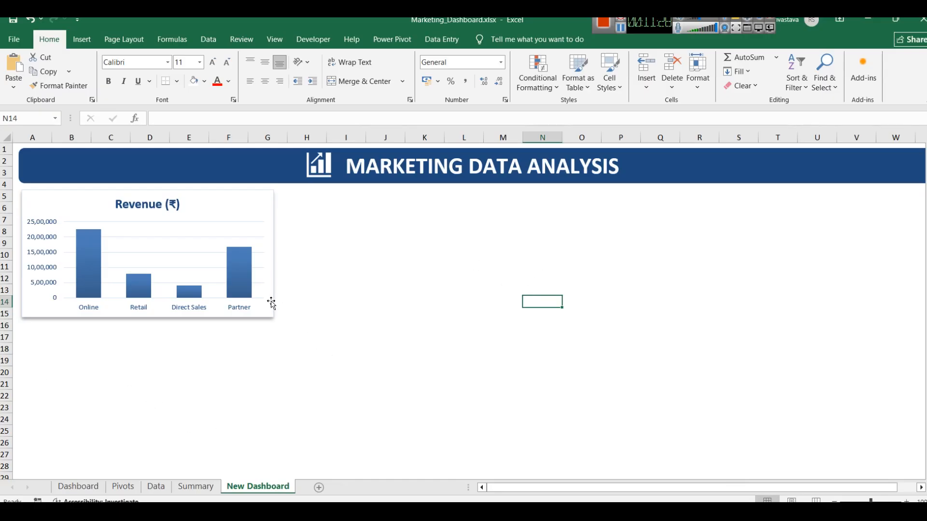
Step: Delete the original column chart from the Summary sheet and inspect the revenue formulas in the segment, region and product tables
{"action": "left_click", "coordinate": [198, 486]}
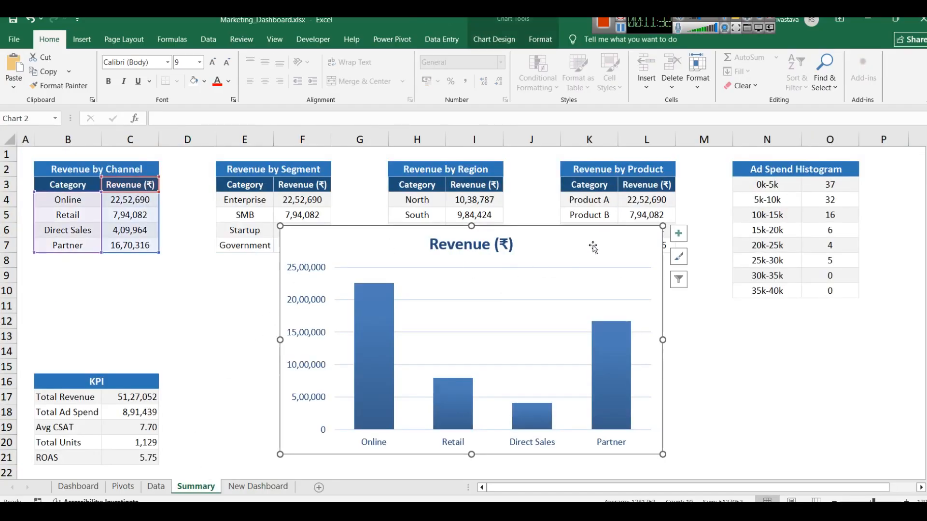
{"action": "key", "text": "Delete"}
{"action": "left_click", "coordinate": [240, 203]}
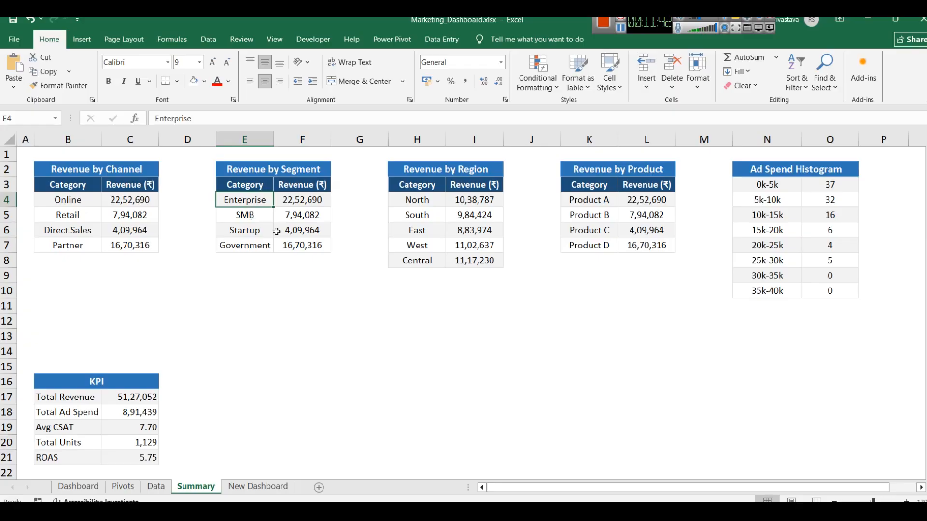
{"action": "left_click", "coordinate": [288, 204]}
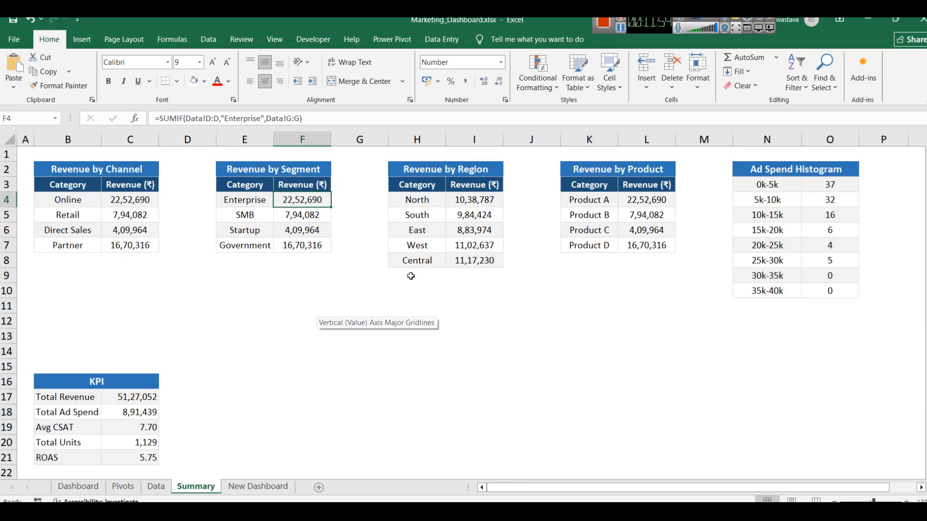
{"action": "left_click", "coordinate": [484, 201]}
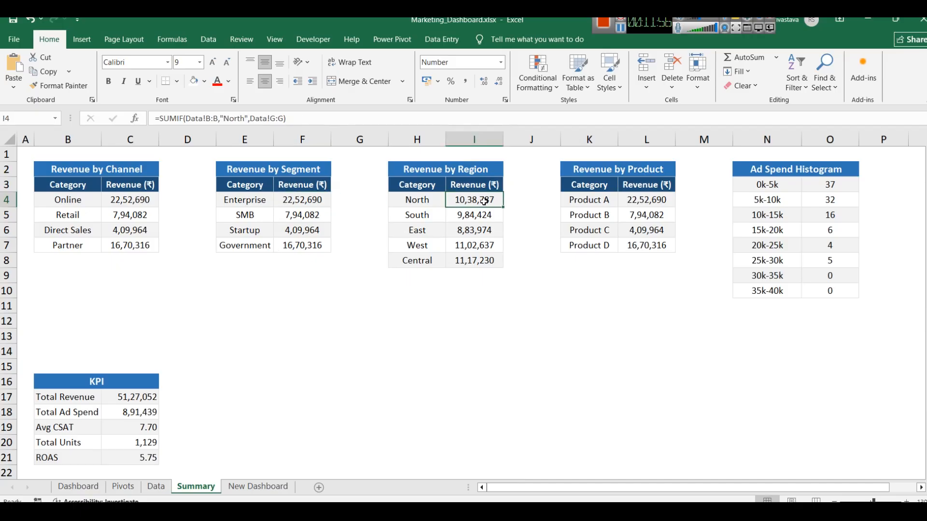
{"action": "left_click", "coordinate": [647, 199]}
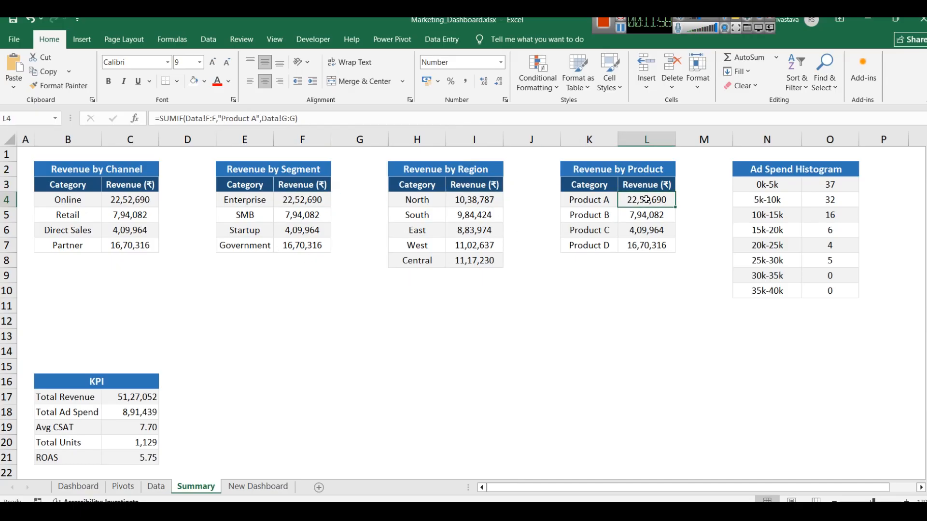
Step: Insert a 2-D pie chart from the Revenue by Segment table (E3:F7), then shrink and place it below the tables
{"action": "left_click_drag", "start_coordinate": [221, 188], "coordinate": [314, 252]}
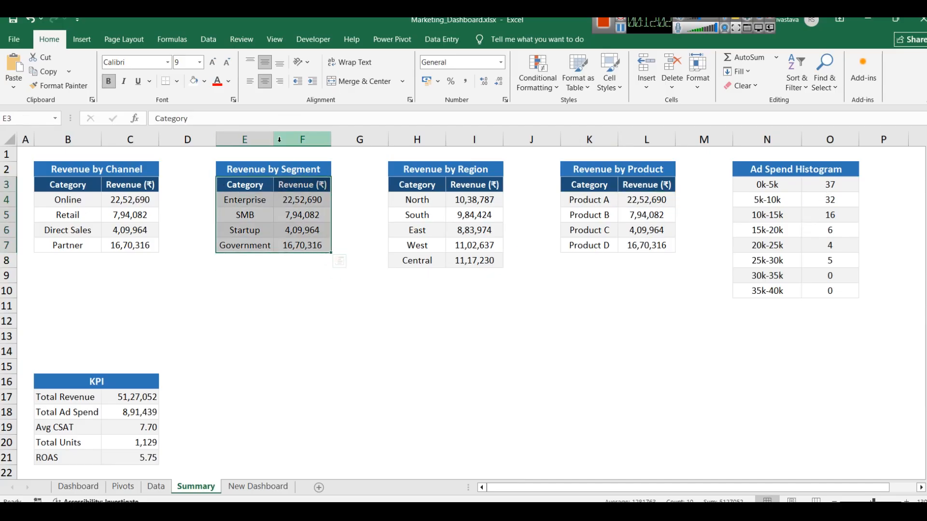
{"action": "left_click", "coordinate": [82, 39]}
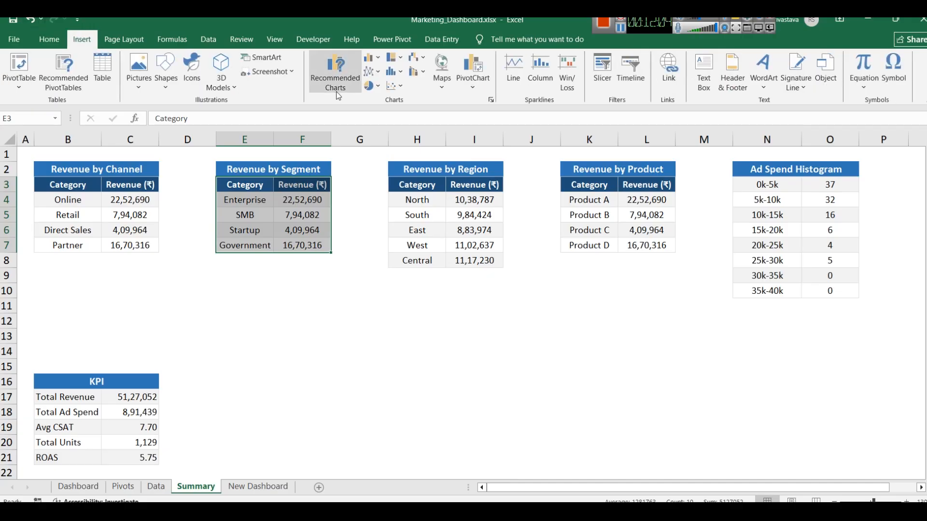
{"action": "left_click", "coordinate": [373, 85]}
{"action": "left_click", "coordinate": [377, 125]}
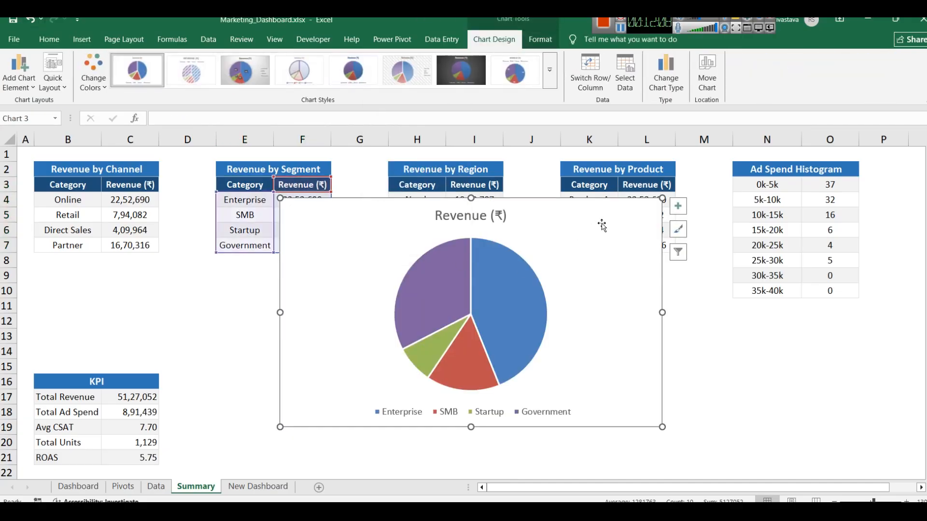
{"action": "left_click_drag", "start_coordinate": [609, 225], "coordinate": [613, 248]}
{"action": "left_click_drag", "start_coordinate": [663, 221], "coordinate": [553, 280]}
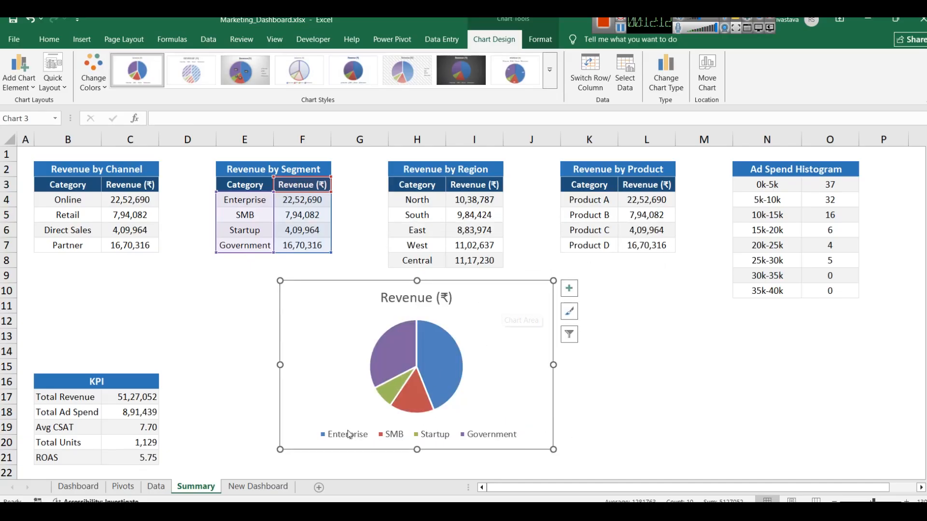
Step: Change the pie chart's title to "Revenue by Segment (₹)"
{"action": "double_click", "coordinate": [417, 304]}
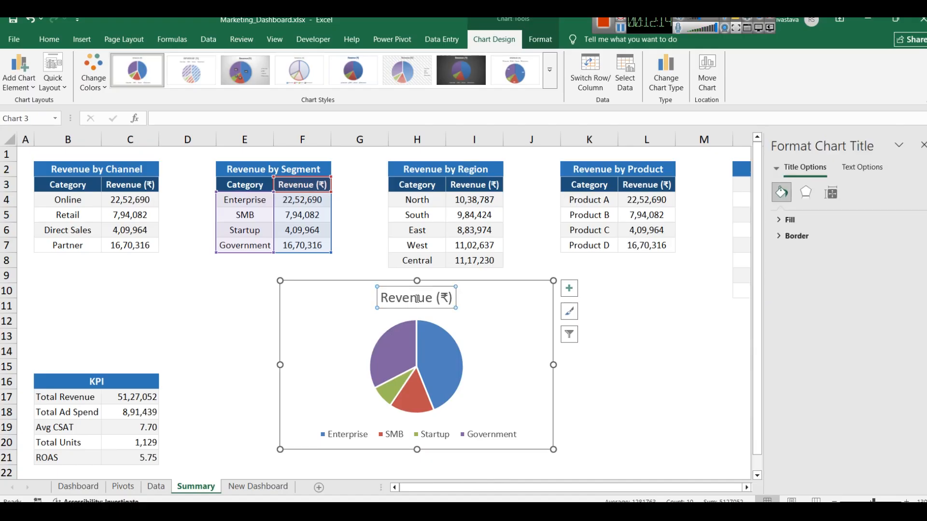
{"action": "left_click", "coordinate": [433, 298]}
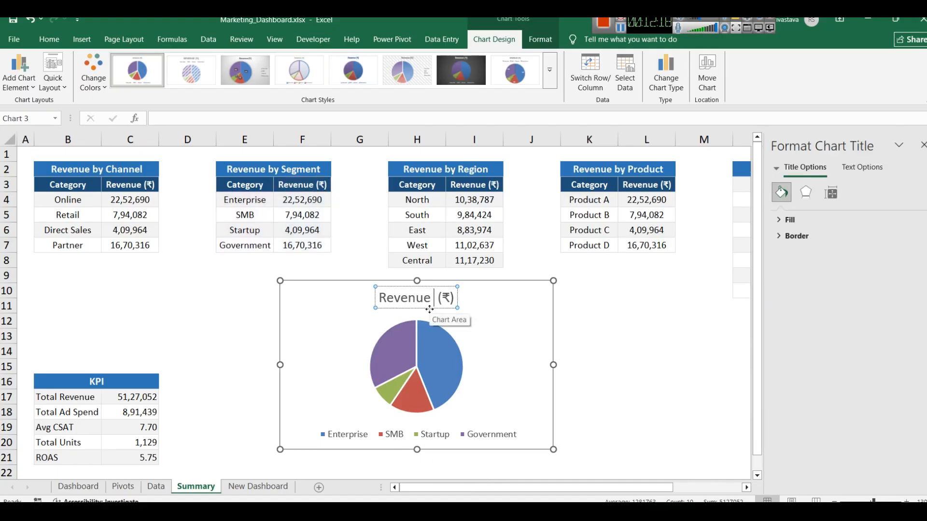
{"action": "type", "text": "by Seg"}
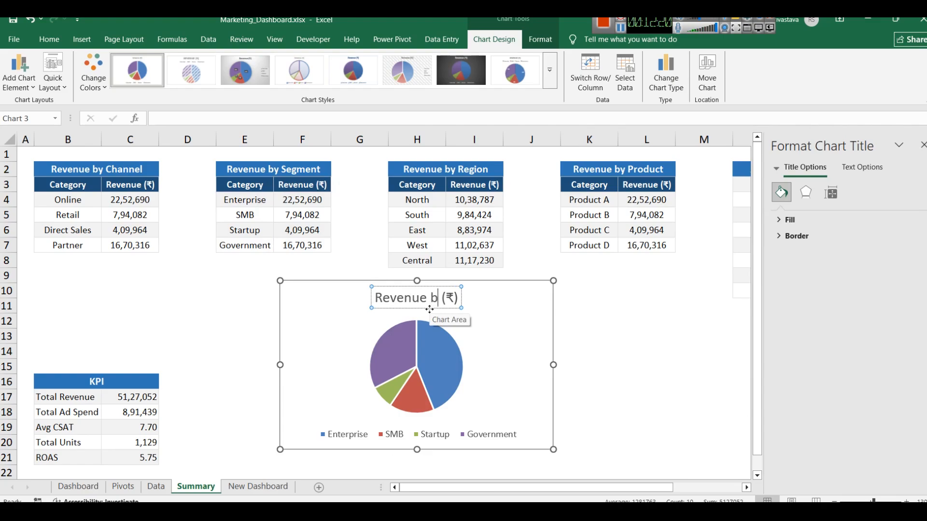
{"action": "type", "text": "ment"}
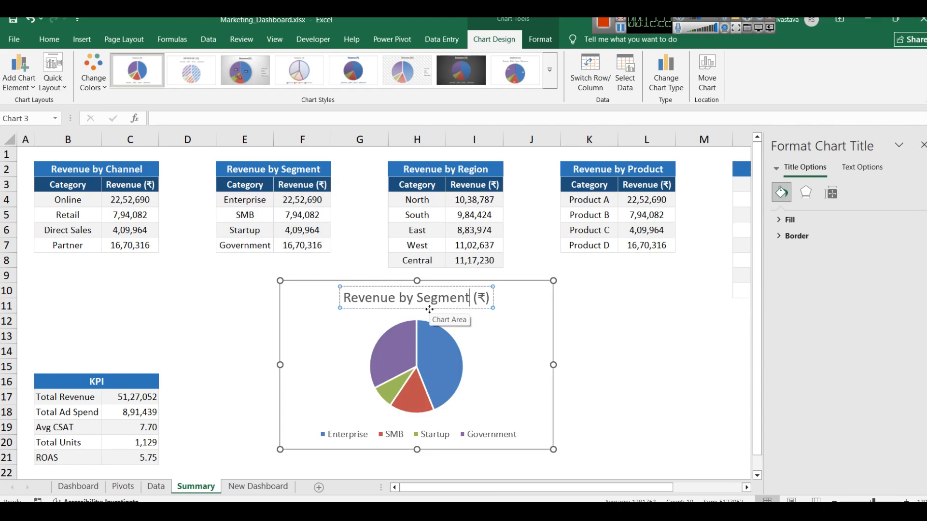
{"action": "left_click", "coordinate": [498, 305]}
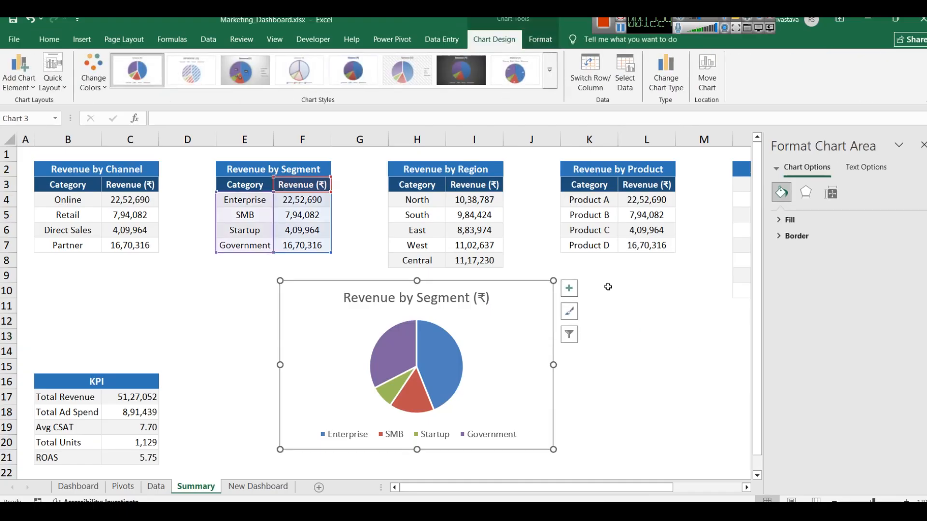
Step: Apply the bottom-offset outer shadow preset to the segment pie chart
{"action": "left_click", "coordinate": [806, 193]}
{"action": "left_click", "coordinate": [905, 237]}
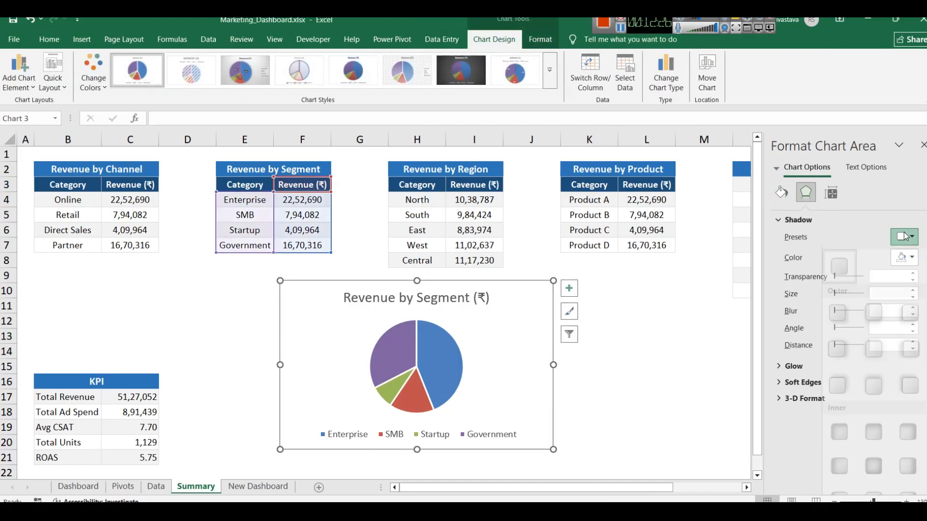
{"action": "left_click", "coordinate": [870, 328]}
{"action": "left_click", "coordinate": [645, 366]}
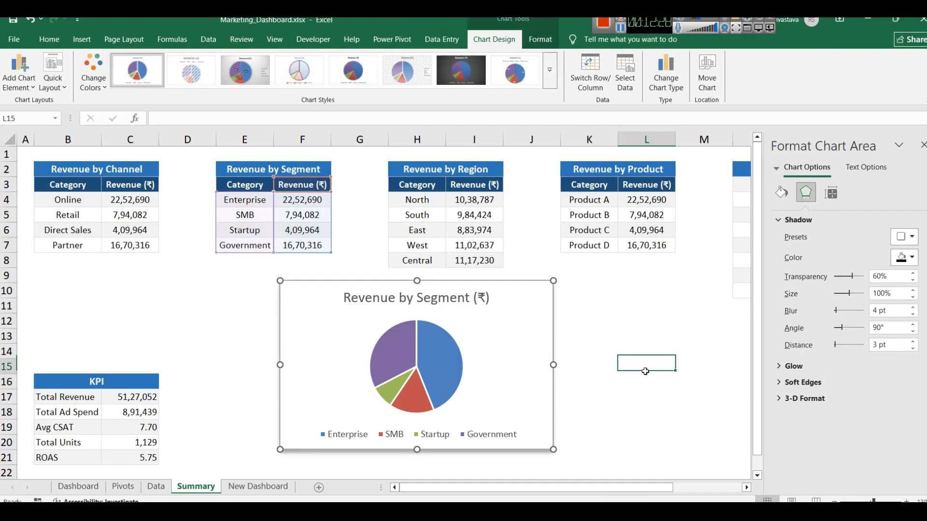
{"action": "left_click", "coordinate": [489, 298]}
{"action": "left_click", "coordinate": [568, 289]}
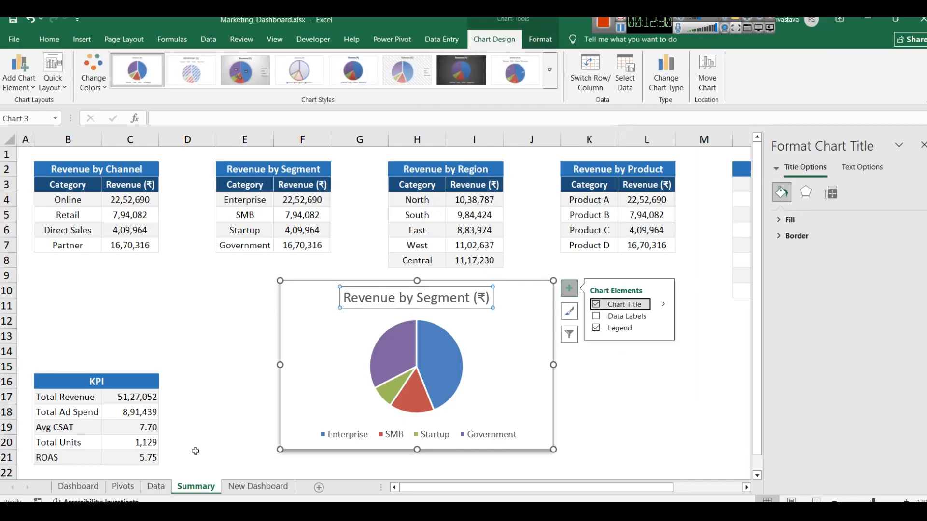
{"action": "left_click", "coordinate": [261, 487]}
{"action": "left_click", "coordinate": [560, 348]}
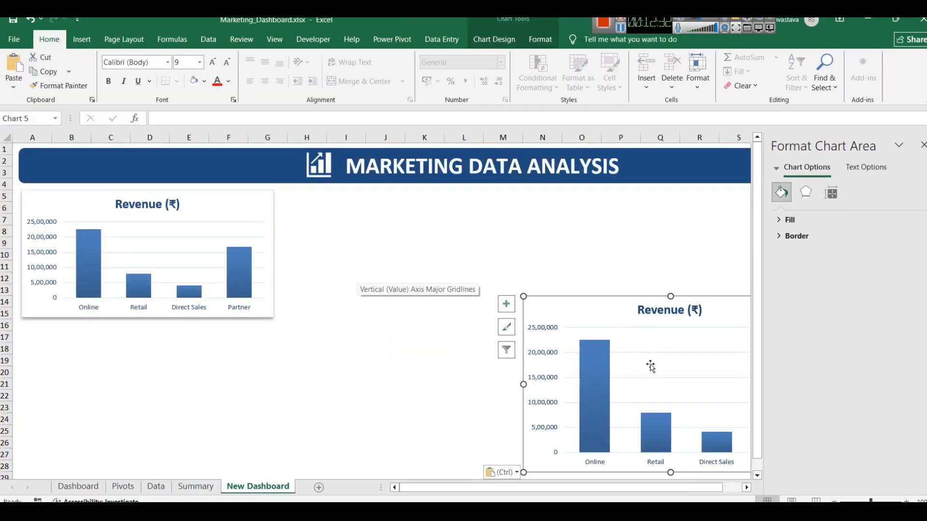
{"action": "key", "text": "Delete"}
Step: Copy the segment pie chart to the New Dashboard sheet beside the column chart, sized to about columns H to N, rows 5 to 15
{"action": "left_click", "coordinate": [196, 487]}
{"action": "left_click", "coordinate": [503, 332]}
{"action": "key", "text": "ctrl+c"}
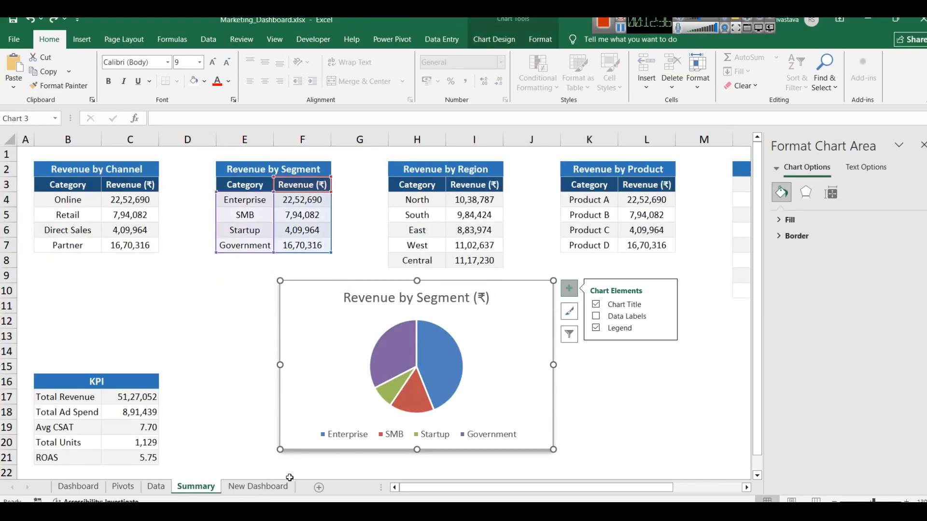
{"action": "left_click", "coordinate": [258, 487]}
{"action": "key", "text": "ctrl+v"}
{"action": "left_click_drag", "start_coordinate": [667, 311], "coordinate": [468, 215]}
{"action": "left_click_drag", "start_coordinate": [497, 254], "coordinate": [535, 254]}
Step: Enlarge the pie inside the segment chart, shift it slightly down below the title, and close the formatting options
{"action": "left_click", "coordinate": [419, 240]}
{"action": "left_click", "coordinate": [440, 239]}
{"action": "left_click", "coordinate": [441, 226]}
{"action": "left_click_drag", "start_coordinate": [441, 220], "coordinate": [455, 210]}
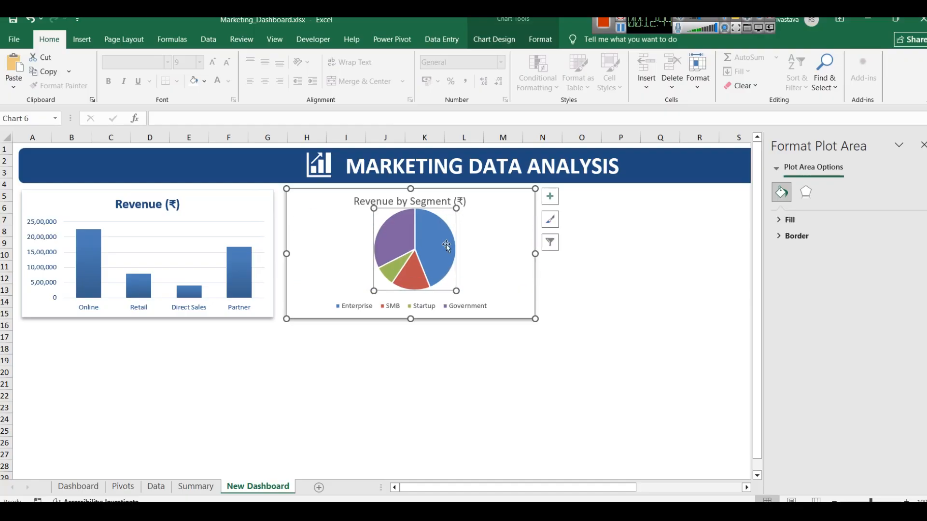
{"action": "left_click", "coordinate": [446, 242]}
{"action": "left_click", "coordinate": [452, 214]}
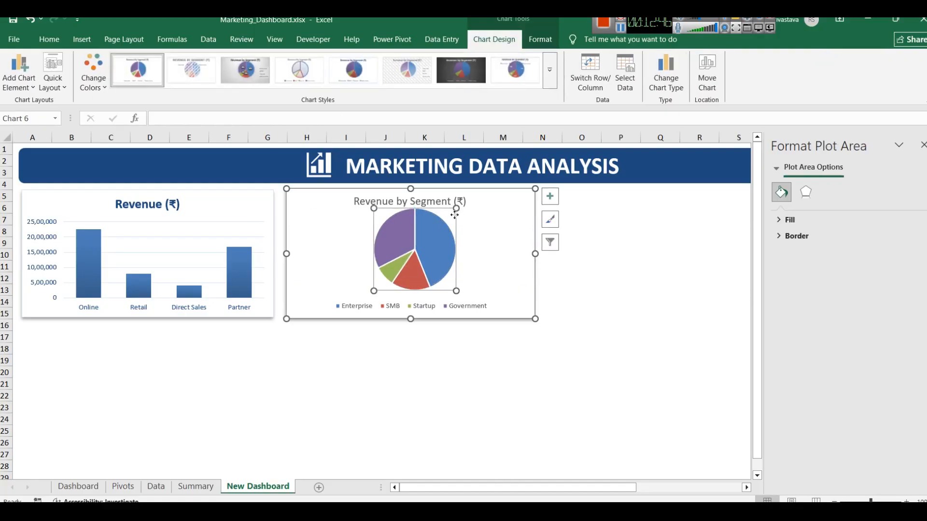
{"action": "left_click_drag", "start_coordinate": [453, 214], "coordinate": [452, 218]}
{"action": "left_click", "coordinate": [486, 220]}
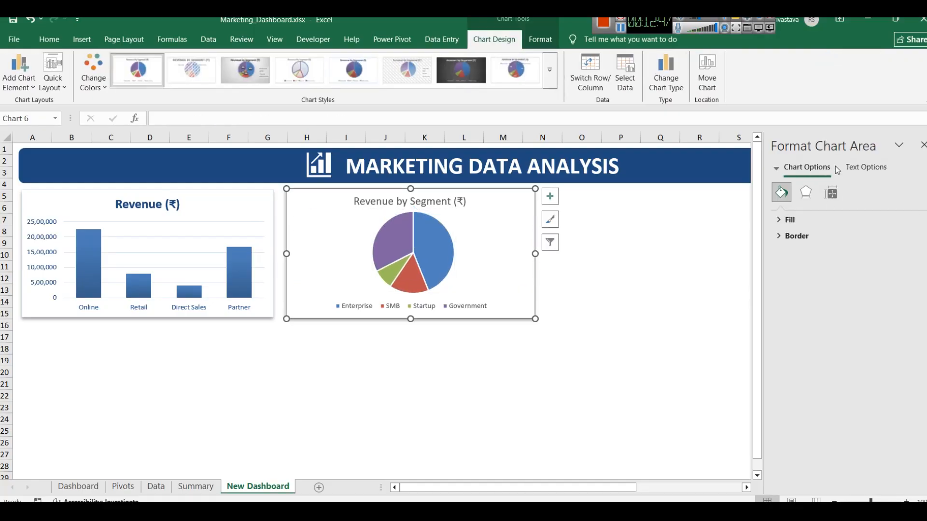
{"action": "left_click", "coordinate": [923, 145]}
{"action": "left_click", "coordinate": [753, 253]}
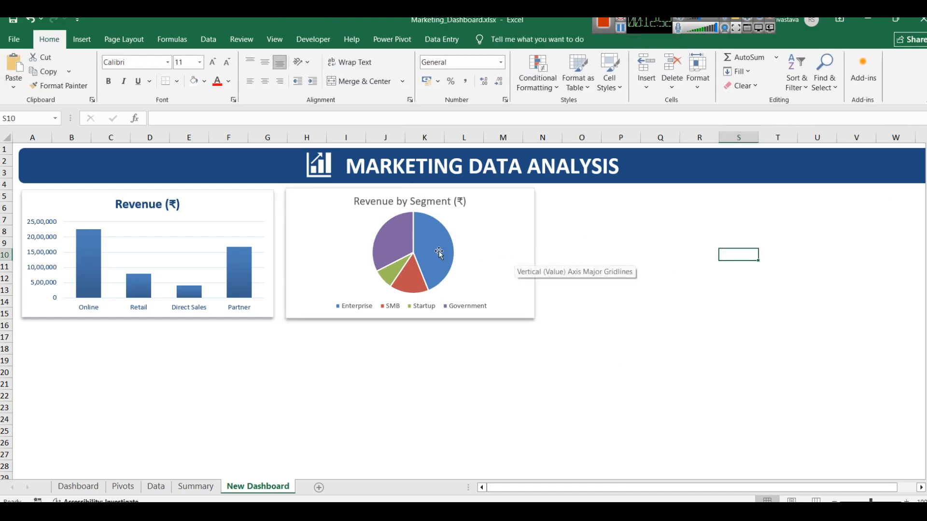
Step: Narrow the channel revenue chart slightly and move the segment pie chart closer to it
{"action": "left_click", "coordinate": [273, 242]}
{"action": "left_click_drag", "start_coordinate": [273, 254], "coordinate": [265, 254]}
{"action": "left_click", "coordinate": [492, 241]}
{"action": "left_click_drag", "start_coordinate": [492, 241], "coordinate": [481, 243]}
{"action": "left_click", "coordinate": [617, 278]}
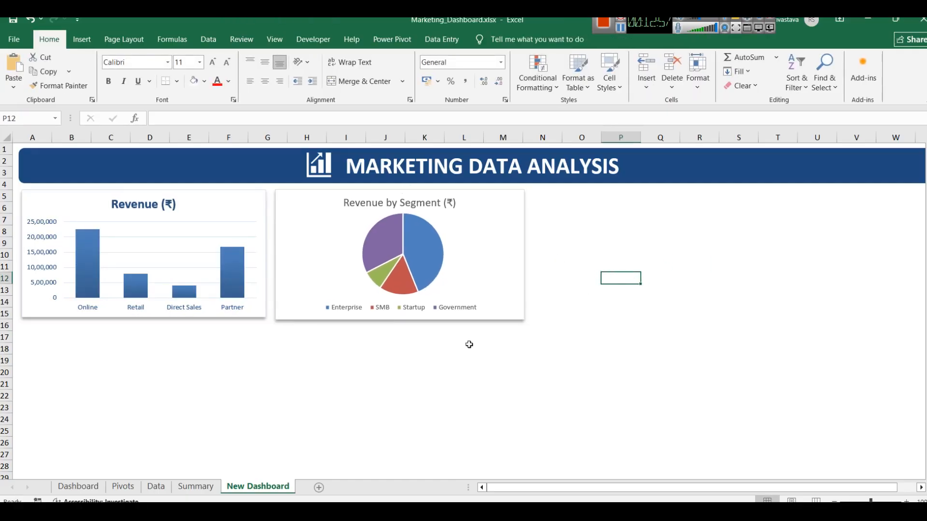
Step: Shorten the segment pie chart slightly from its lower edge to line up with the channel revenue chart
{"action": "left_click", "coordinate": [407, 320]}
{"action": "left_click_drag", "start_coordinate": [401, 320], "coordinate": [400, 320]}
{"action": "left_click", "coordinate": [411, 346]}
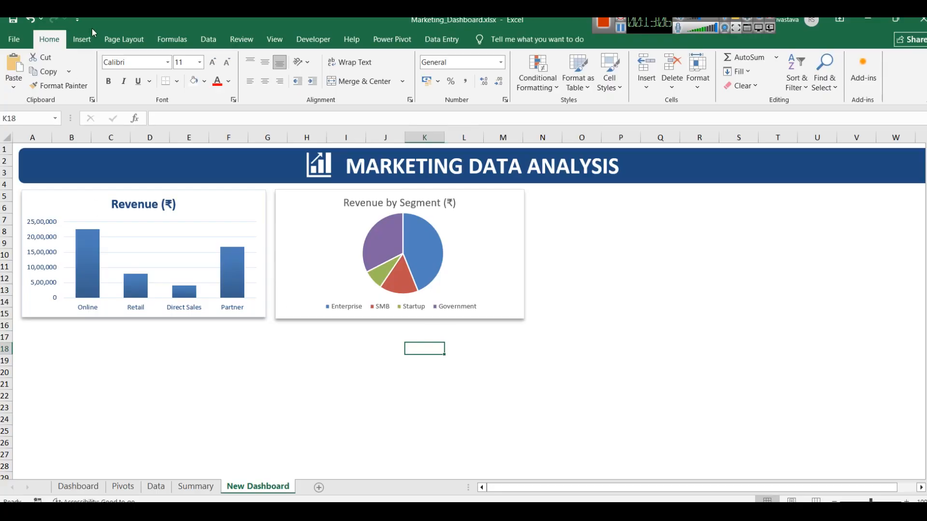
Step: Review the existing Dashboard sheet's charts and the coloured header bands of its KPI cards as a layout reference
{"action": "left_click", "coordinate": [83, 38]}
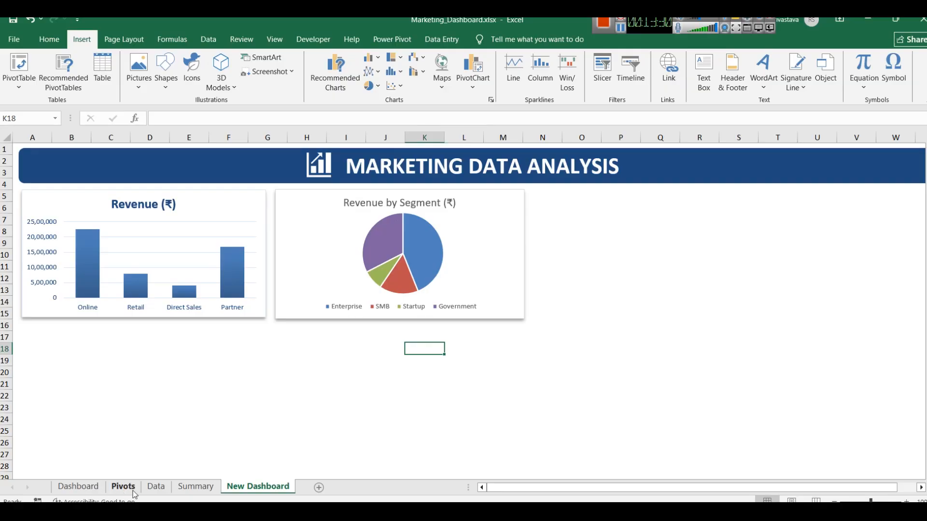
{"action": "left_click", "coordinate": [96, 487]}
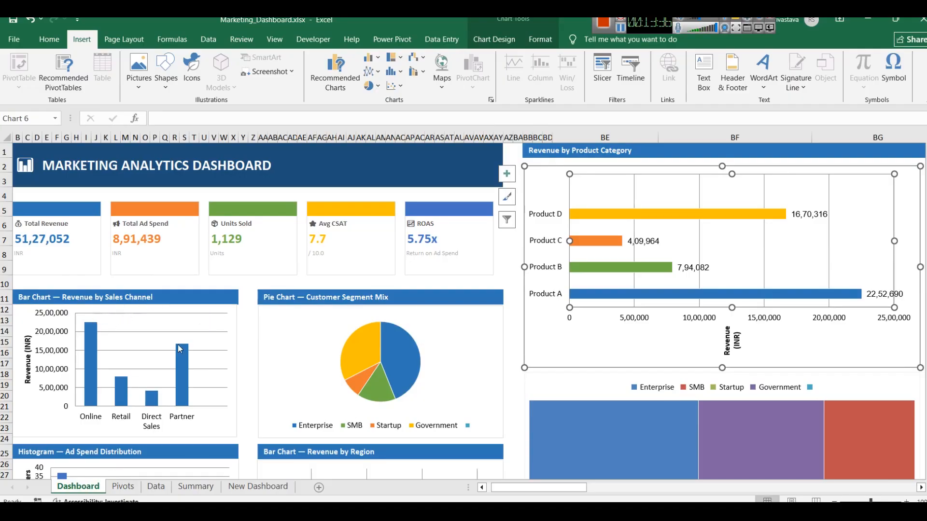
{"action": "left_click", "coordinate": [193, 324]}
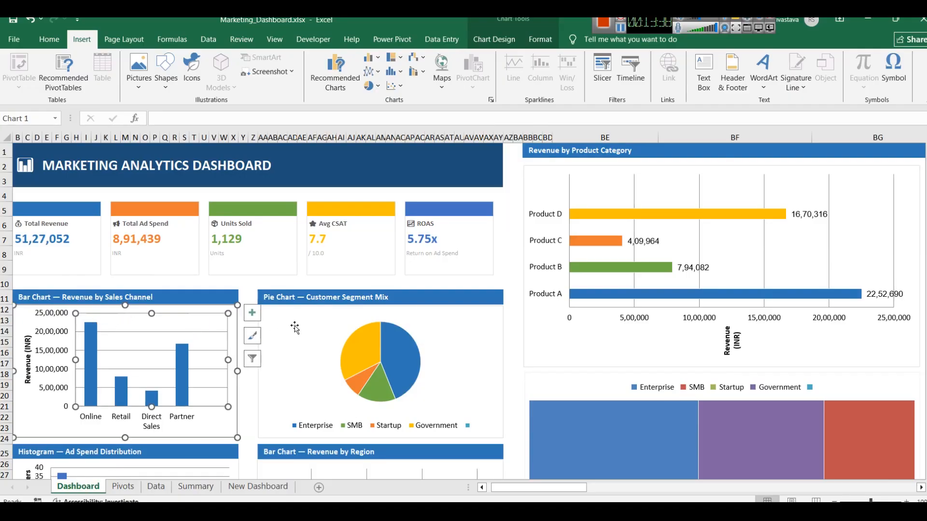
{"action": "scroll", "coordinate": [299, 325], "scroll_direction": "down", "scroll_amount": 4}
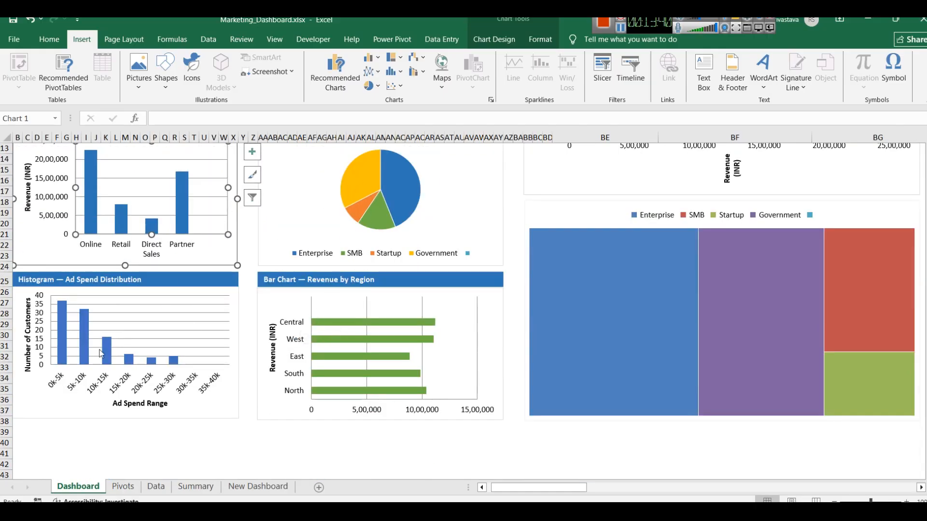
{"action": "left_click", "coordinate": [130, 307]}
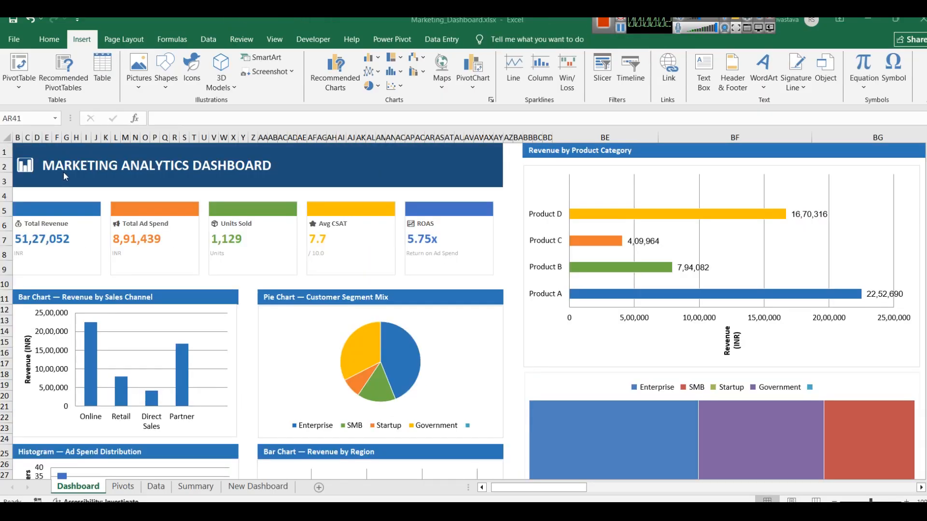
{"action": "scroll", "coordinate": [75, 219], "scroll_direction": "up", "scroll_amount": 3}
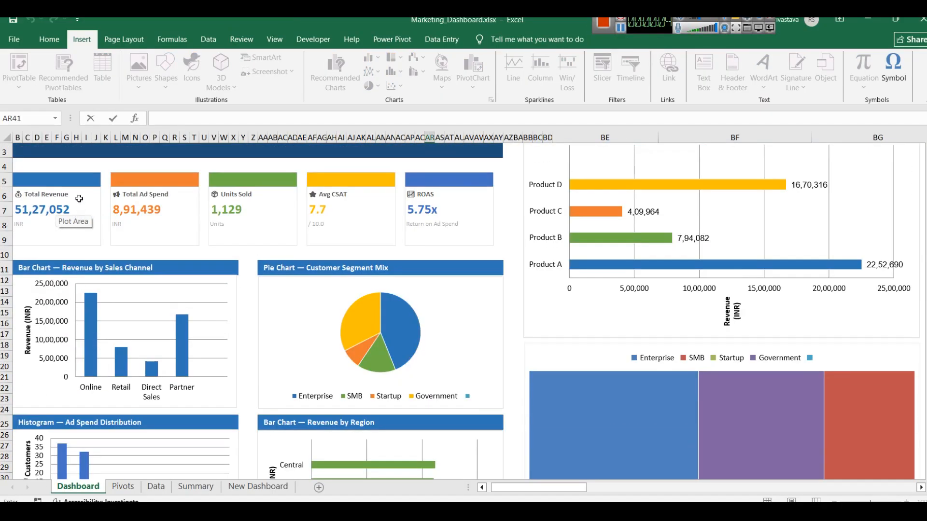
{"action": "left_click", "coordinate": [72, 181]}
{"action": "left_click", "coordinate": [43, 179]}
{"action": "left_click", "coordinate": [89, 177]}
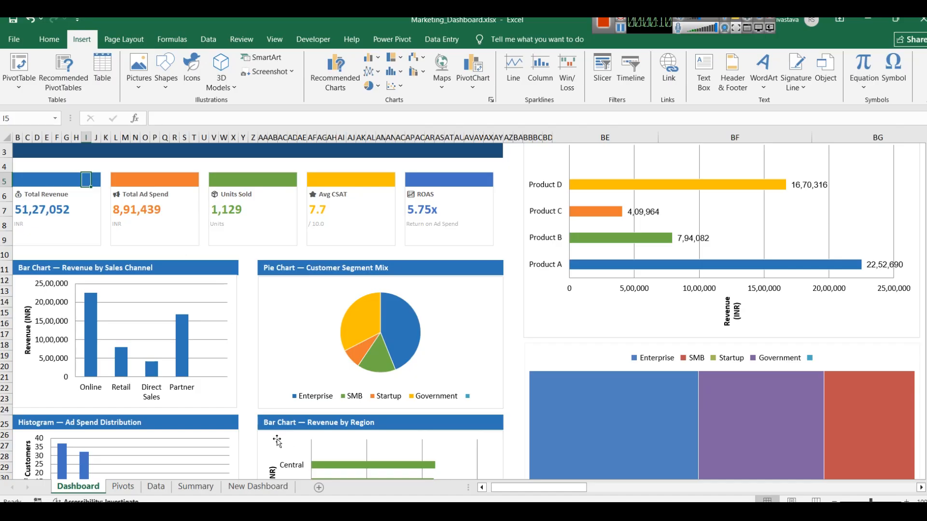
Step: Draw a rectangle about 2.86 cm high and 3.83 cm wide on the New Dashboard sheet and place it around columns R to T, rows 5 to 10
{"action": "left_click", "coordinate": [252, 487]}
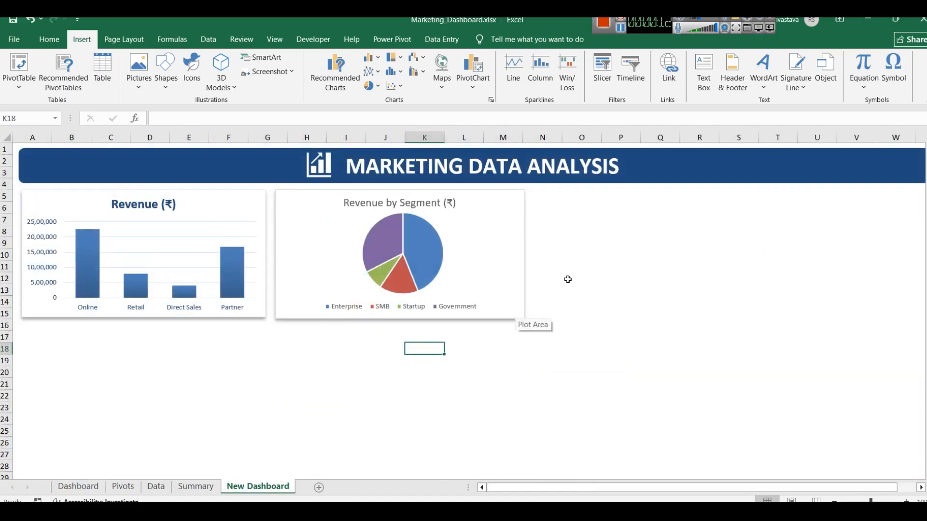
{"action": "left_click_drag", "start_coordinate": [766, 197], "coordinate": [818, 198]}
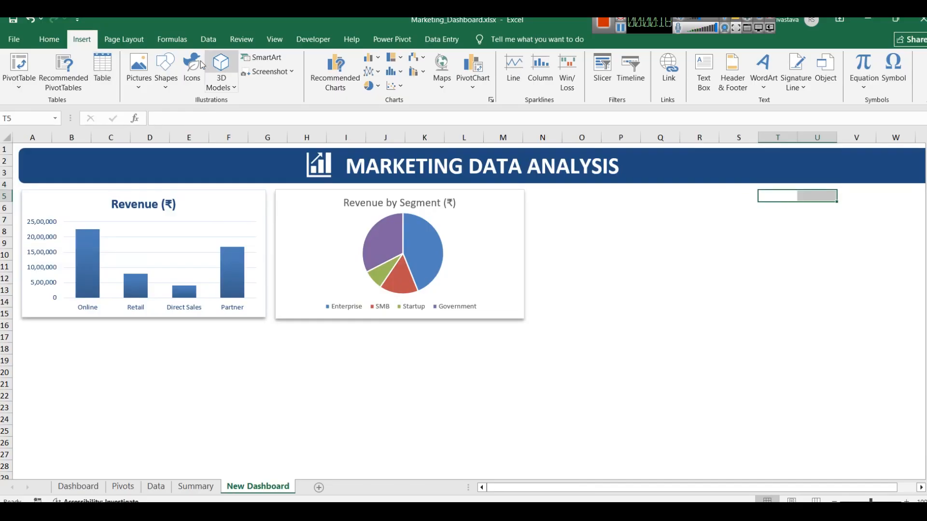
{"action": "left_click", "coordinate": [166, 72]}
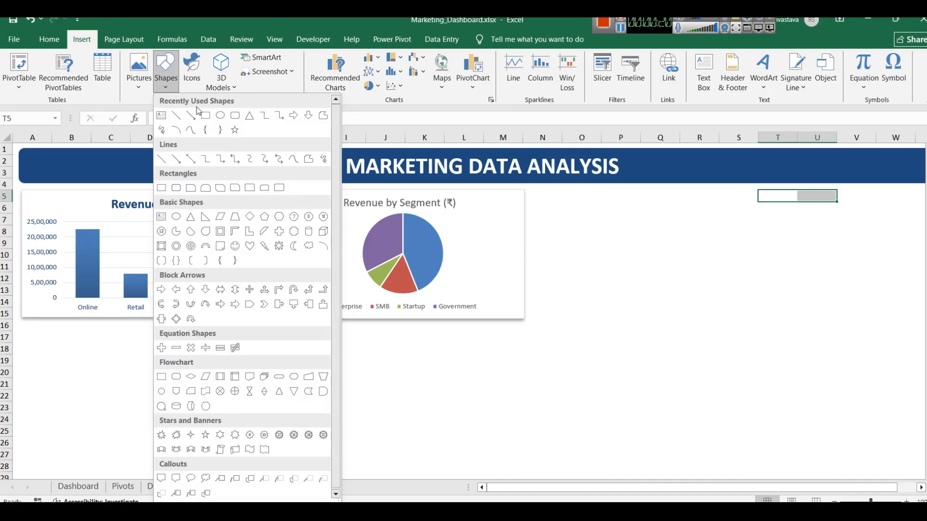
{"action": "left_click", "coordinate": [206, 117]}
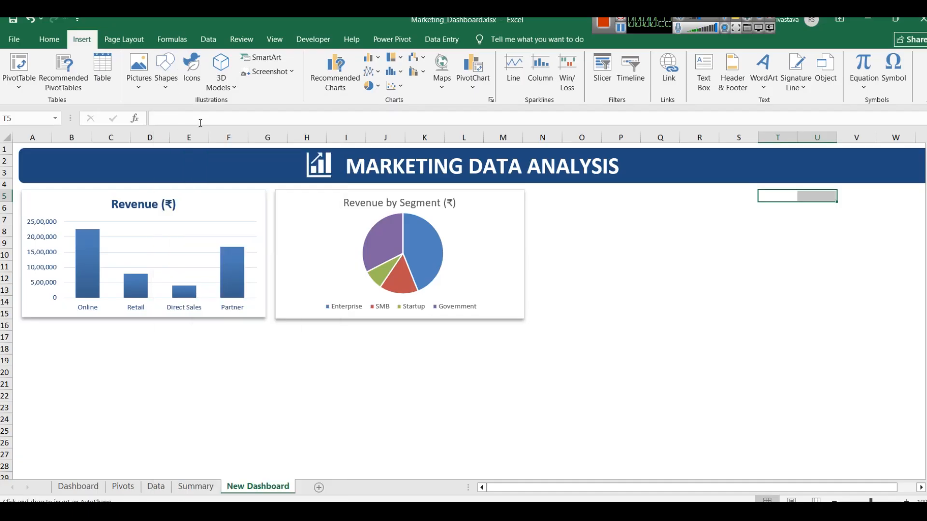
{"action": "left_click_drag", "start_coordinate": [819, 251], "coordinate": [843, 256]}
{"action": "left_click", "coordinate": [839, 301]}
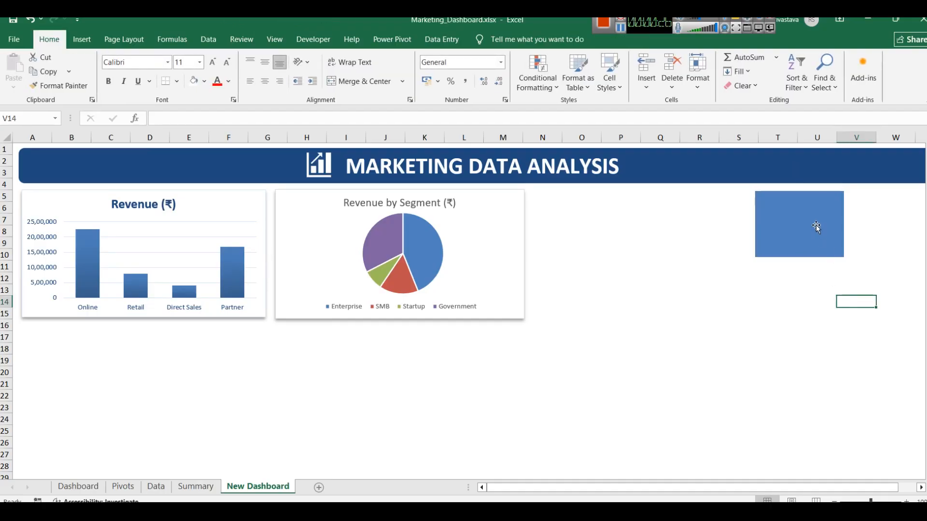
{"action": "left_click_drag", "start_coordinate": [816, 225], "coordinate": [776, 225]}
{"action": "left_click", "coordinate": [847, 210]}
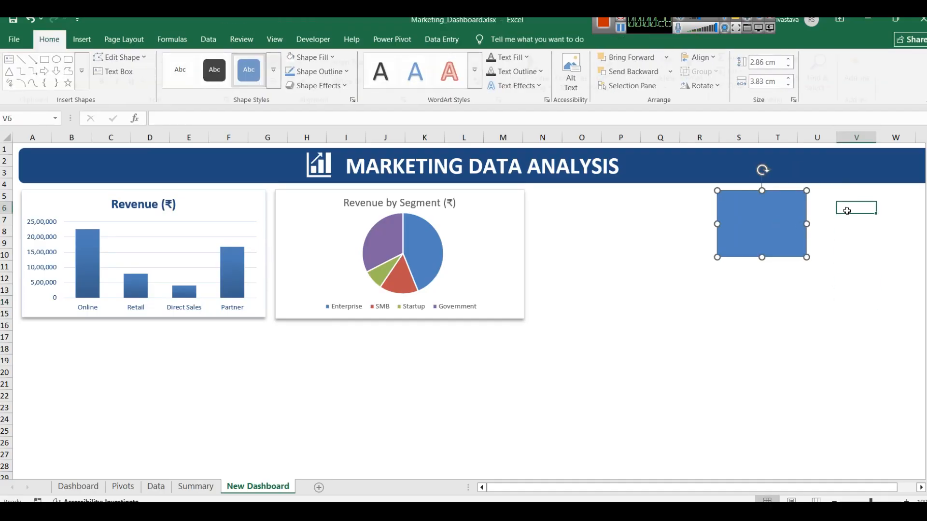
{"action": "left_click_drag", "start_coordinate": [769, 213], "coordinate": [765, 211]}
{"action": "left_click", "coordinate": [852, 232]}
Step: Duplicate the blue rectangle and place the copy beside it around columns U to W, rows 5 to 10
{"action": "left_click", "coordinate": [769, 220]}
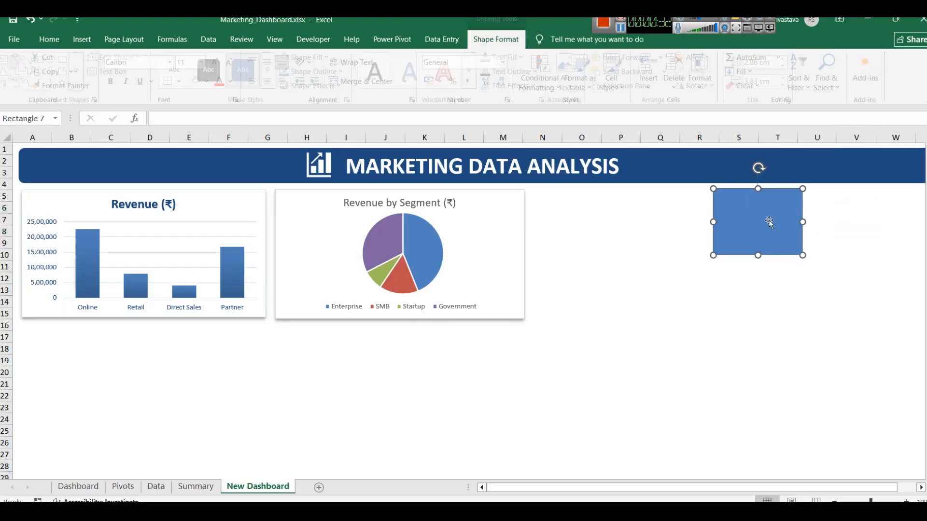
{"action": "key", "text": "super+v"}
{"action": "left_click", "coordinate": [769, 223]}
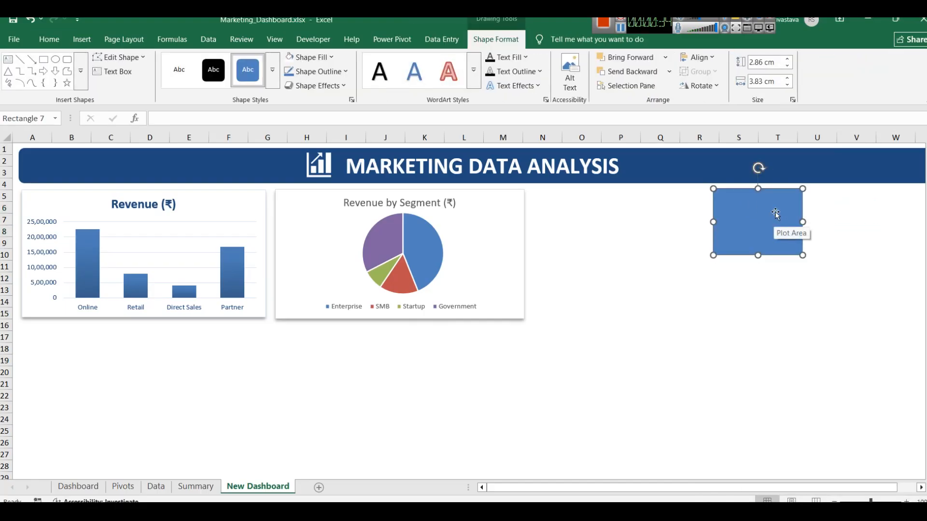
{"action": "left_click_drag", "start_coordinate": [778, 216], "coordinate": [878, 215]}
{"action": "left_click", "coordinate": [871, 300]}
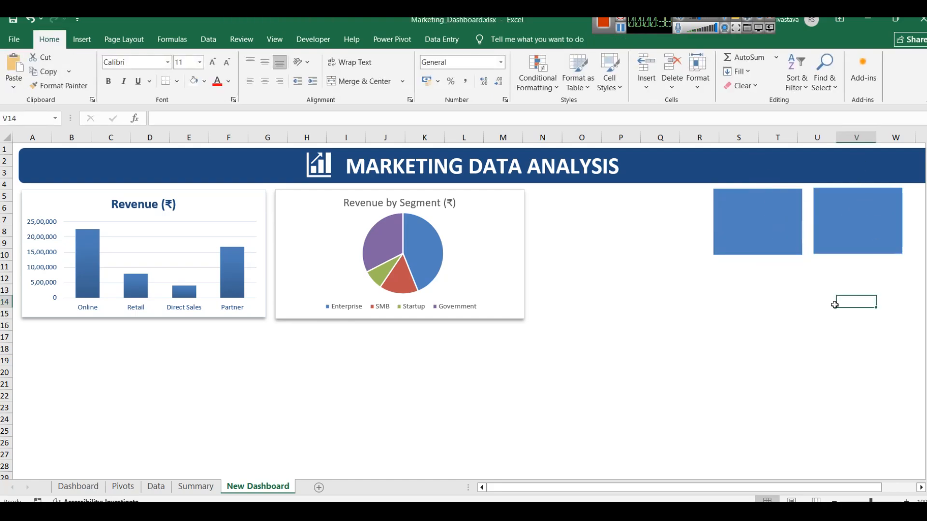
Step: Undo the rectangle edits until both rectangles are removed from the New Dashboard sheet
{"action": "key", "text": "ctrl+z"}
{"action": "key", "text": "ctrl+z"}
{"action": "key", "text": "ctrl+z"}
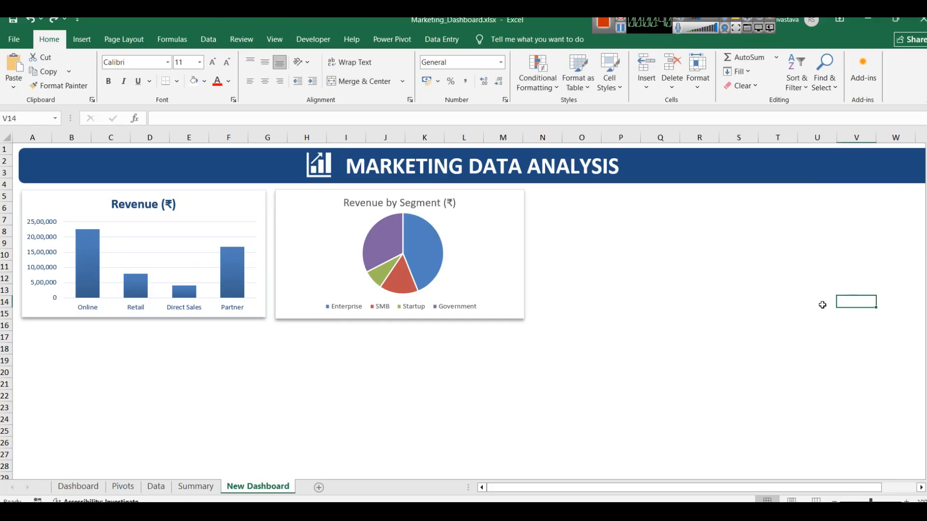
Step: Inspect the Total Revenue card's formula on the Dashboard sheet, including its sheet and column references, and leave it as it is
{"action": "left_click", "coordinate": [78, 487]}
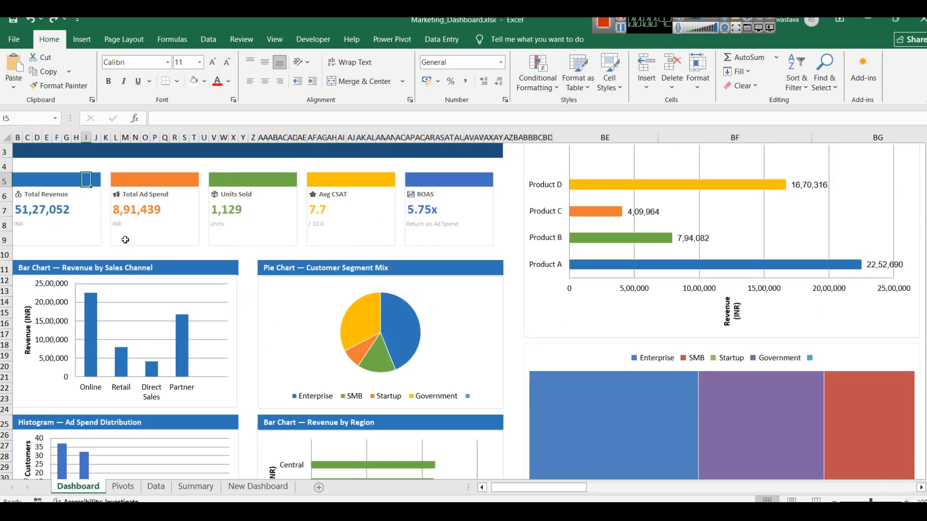
{"action": "left_click", "coordinate": [54, 195]}
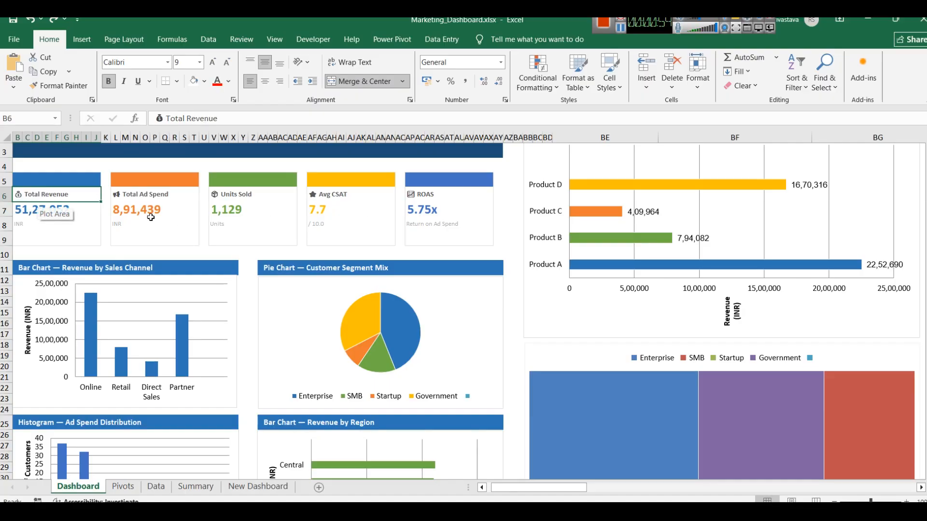
{"action": "left_click", "coordinate": [88, 209]}
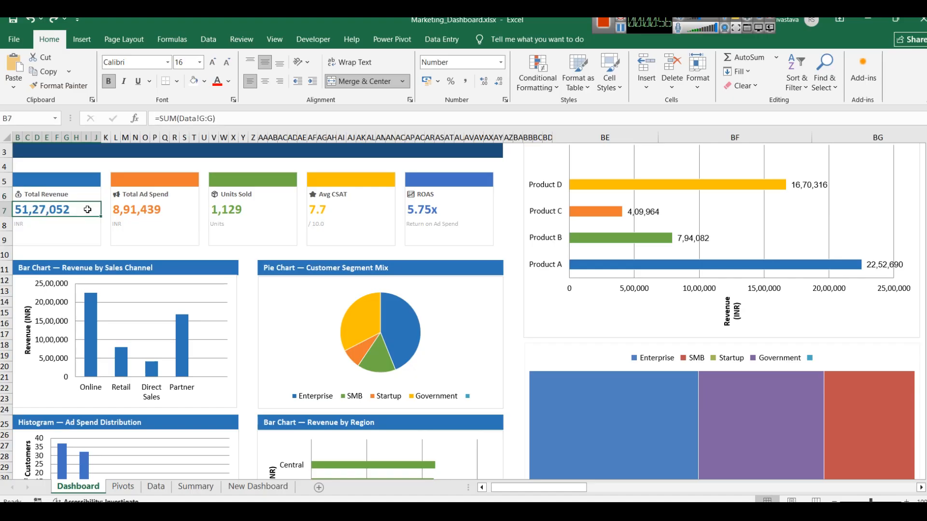
{"action": "double_click", "coordinate": [190, 118]}
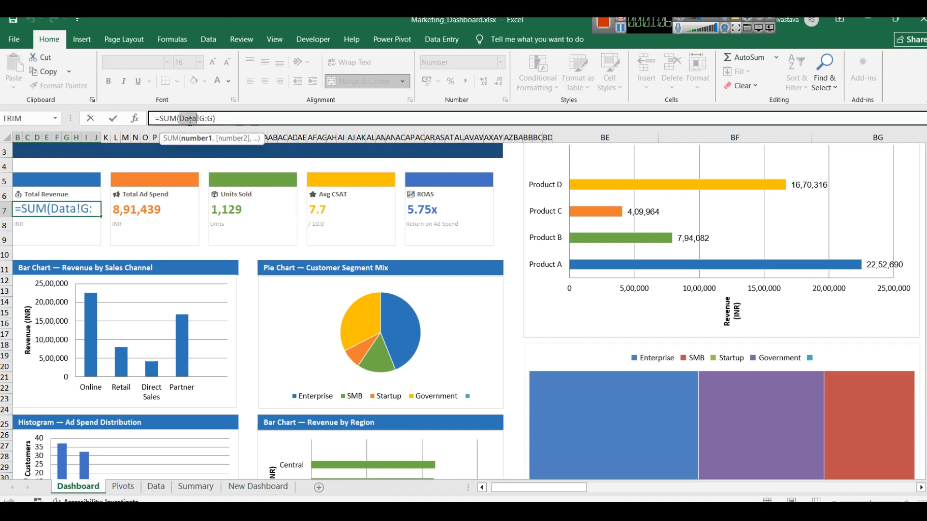
{"action": "left_click_drag", "start_coordinate": [199, 119], "coordinate": [214, 119]}
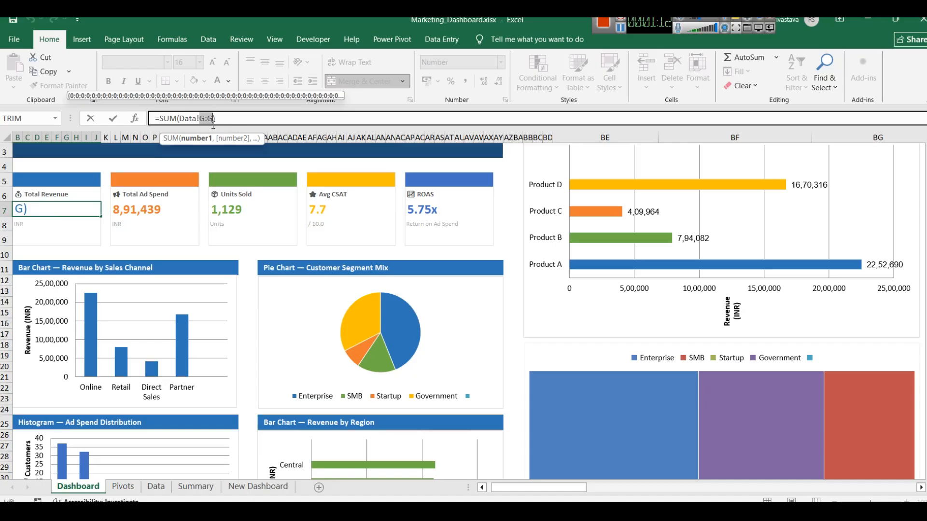
{"action": "key", "text": "Return"}
{"action": "left_click", "coordinate": [204, 228]}
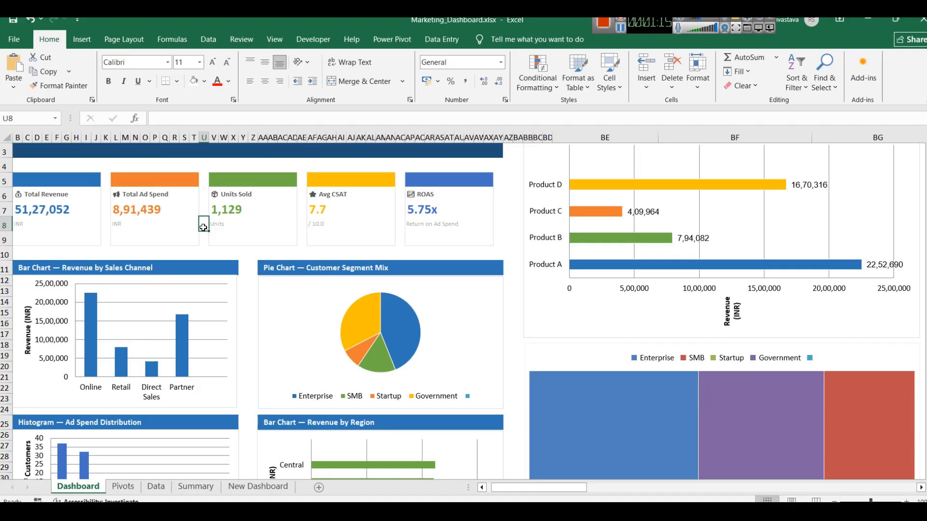
Step: Check the Total Ad Spend card's formula against the ad spend column on the Data sheet, and view the units sold column
{"action": "left_click", "coordinate": [165, 209]}
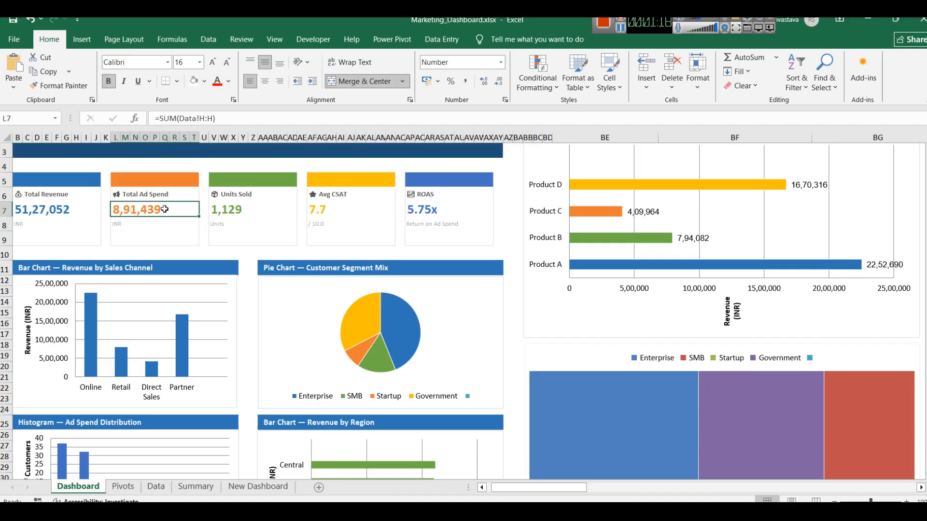
{"action": "left_click", "coordinate": [164, 485]}
{"action": "left_click", "coordinate": [572, 138]}
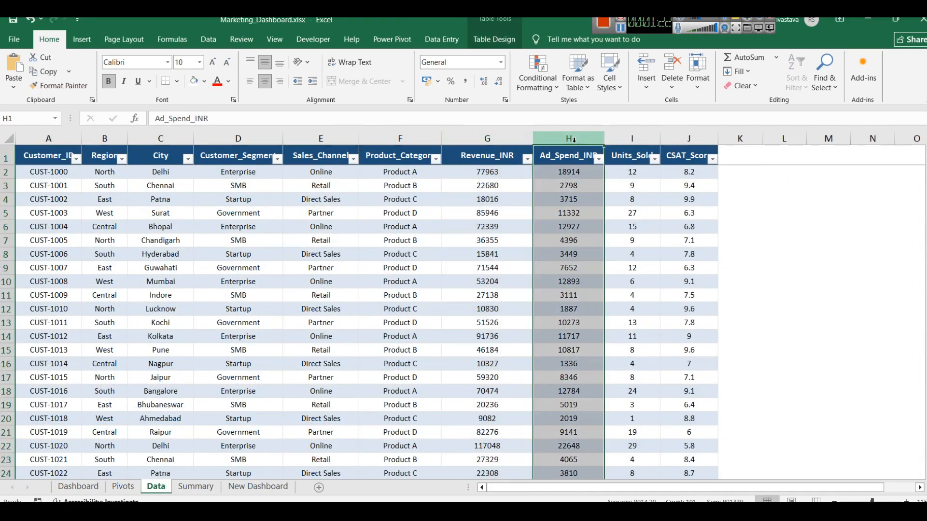
{"action": "left_click", "coordinate": [622, 138]}
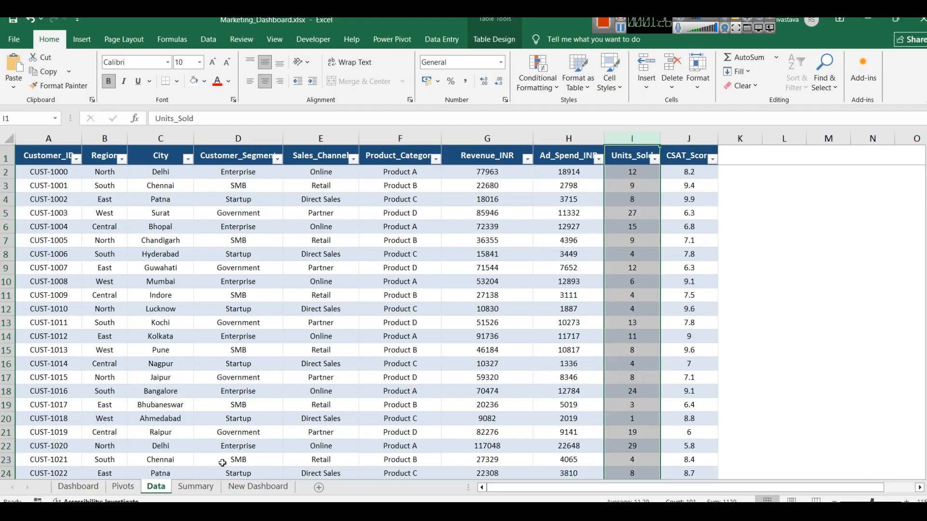
{"action": "left_click", "coordinate": [78, 487]}
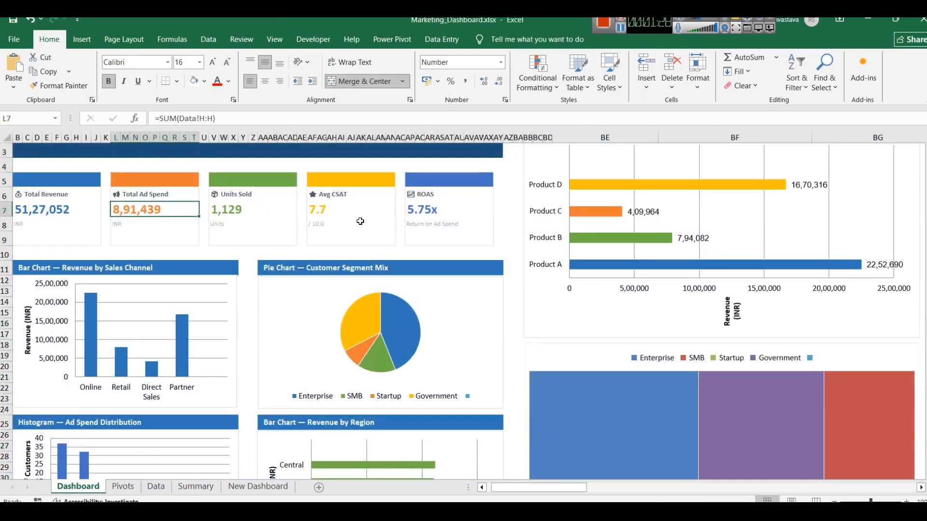
Step: Check the Avg CSAT card's formula against the full range of CSAT scores on the Data sheet
{"action": "left_click", "coordinate": [339, 213]}
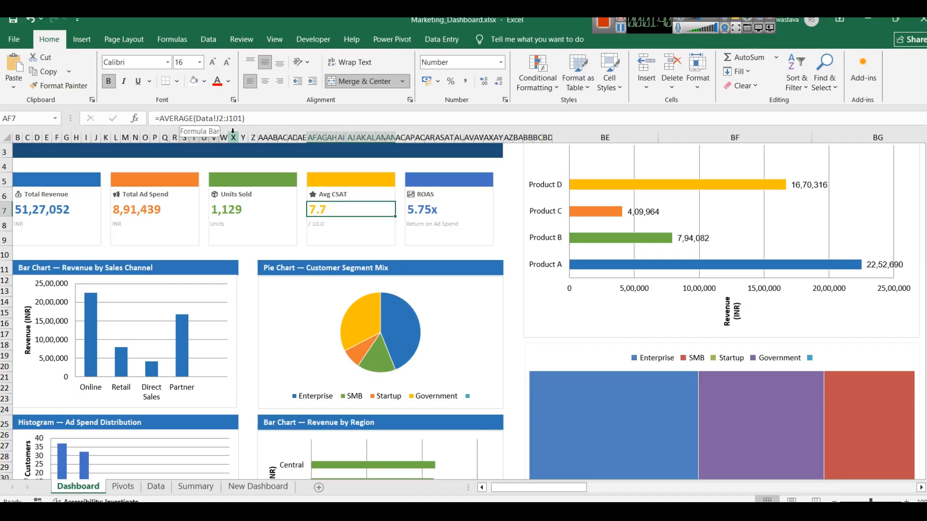
{"action": "left_click", "coordinate": [162, 489]}
{"action": "left_click", "coordinate": [685, 172]}
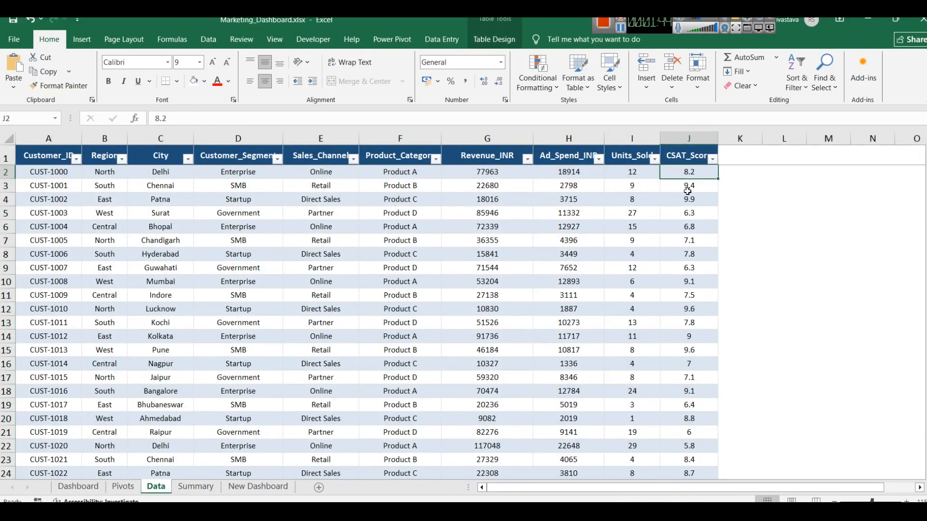
{"action": "scroll", "coordinate": [874, 174], "scroll_direction": "down", "scroll_amount": 20}
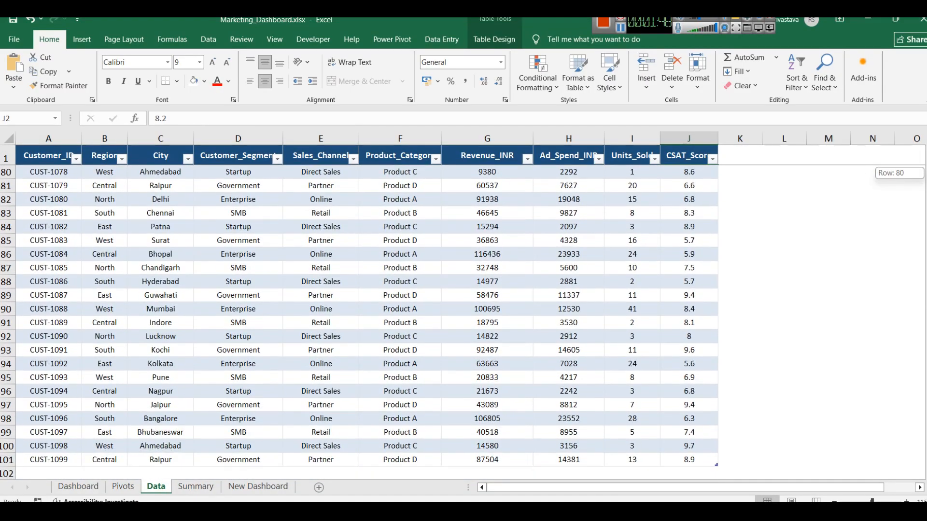
{"action": "scroll", "coordinate": [896, 201], "scroll_direction": "up", "scroll_amount": 20}
{"action": "left_click", "coordinate": [78, 487]}
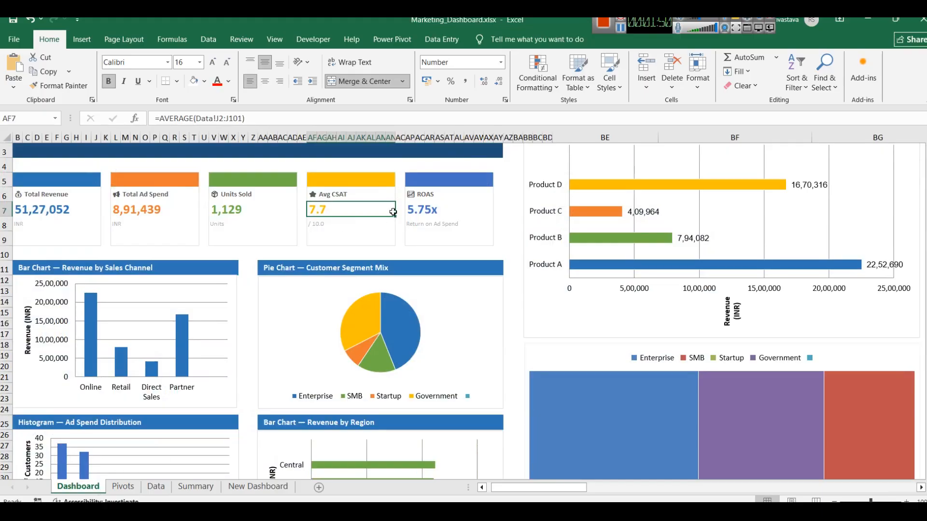
Step: Inspect the ROAS card's formula and look over the remaining charts on the Dashboard sheet
{"action": "left_click", "coordinate": [442, 215]}
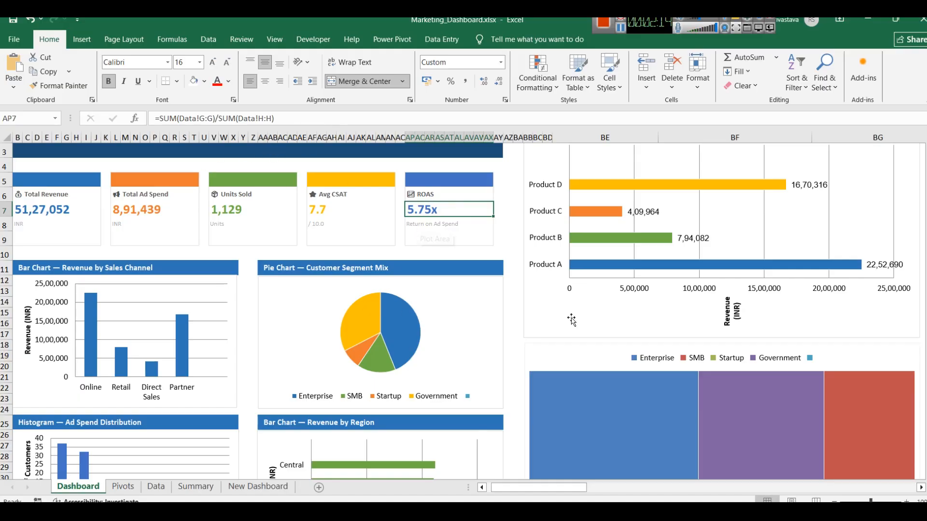
{"action": "scroll", "coordinate": [628, 237], "scroll_direction": "up", "scroll_amount": 1}
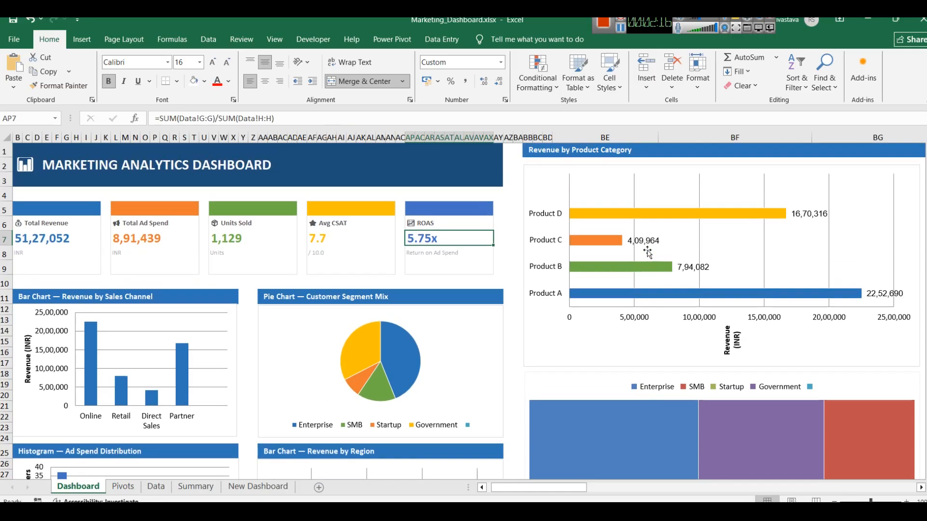
{"action": "scroll", "coordinate": [647, 249], "scroll_direction": "down", "scroll_amount": 5}
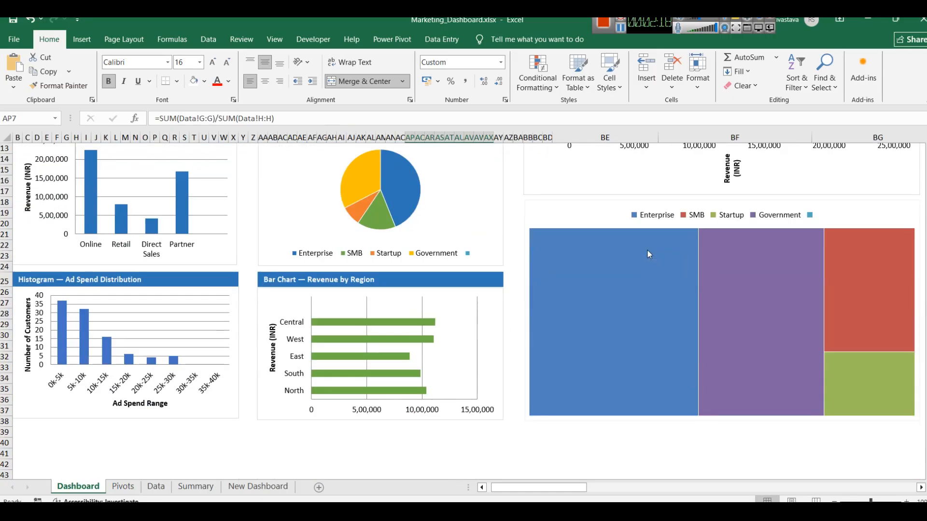
Step: Examine the colour scheme of the KPI card header bars and the charts across the Dashboard sheet
{"action": "scroll", "coordinate": [647, 249], "scroll_direction": "up", "scroll_amount": 5}
{"action": "left_click", "coordinate": [645, 169]}
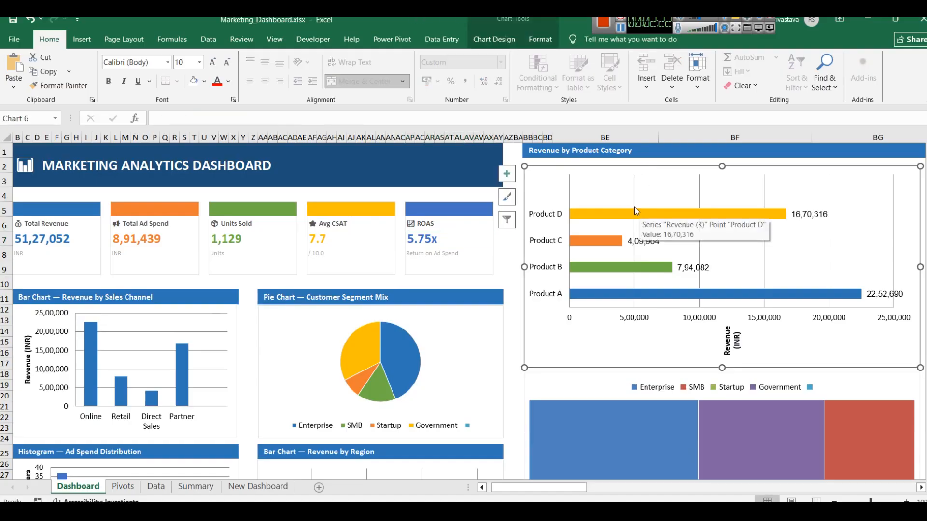
{"action": "left_click", "coordinate": [86, 209]}
{"action": "left_click", "coordinate": [142, 209]}
{"action": "left_click", "coordinate": [262, 208]}
{"action": "left_click", "coordinate": [344, 211]}
{"action": "left_click", "coordinate": [438, 210]}
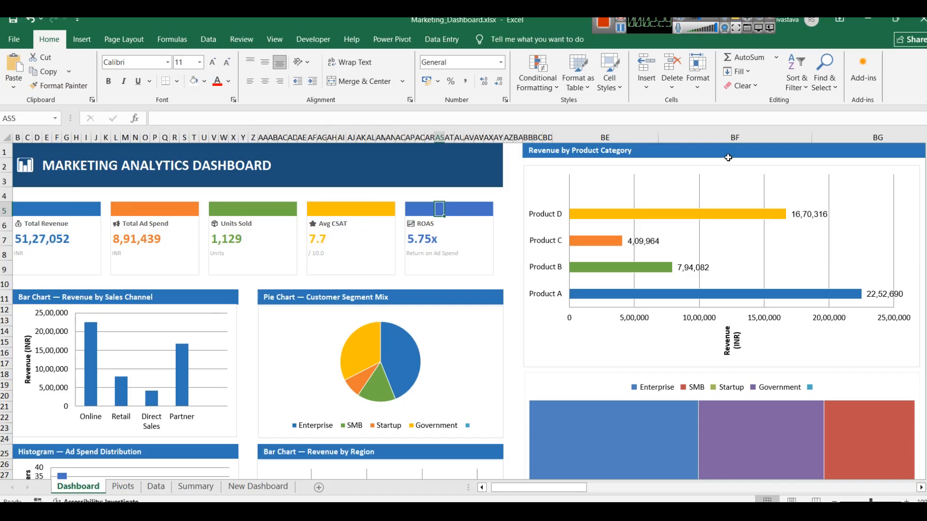
{"action": "scroll", "coordinate": [414, 309], "scroll_direction": "down", "scroll_amount": 1}
{"action": "scroll", "coordinate": [414, 309], "scroll_direction": "down", "scroll_amount": 2}
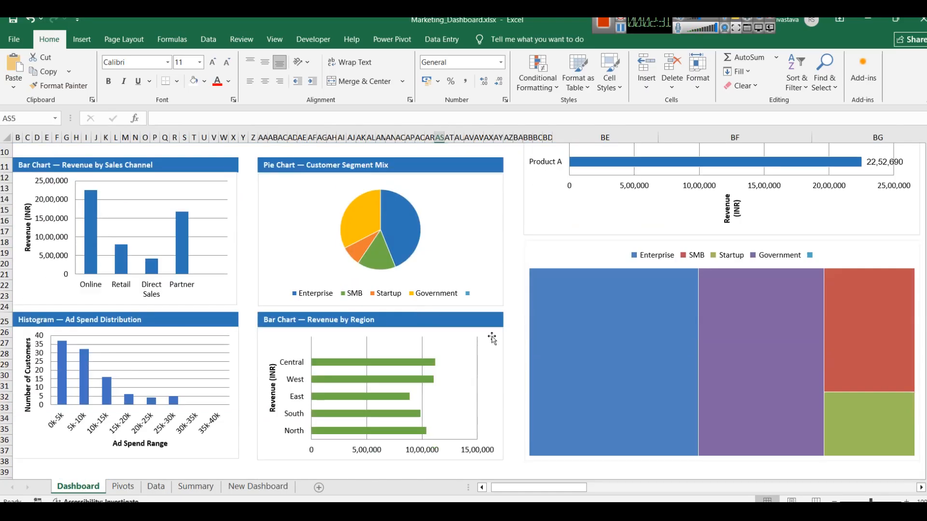
{"action": "scroll", "coordinate": [613, 340], "scroll_direction": "up", "scroll_amount": 3}
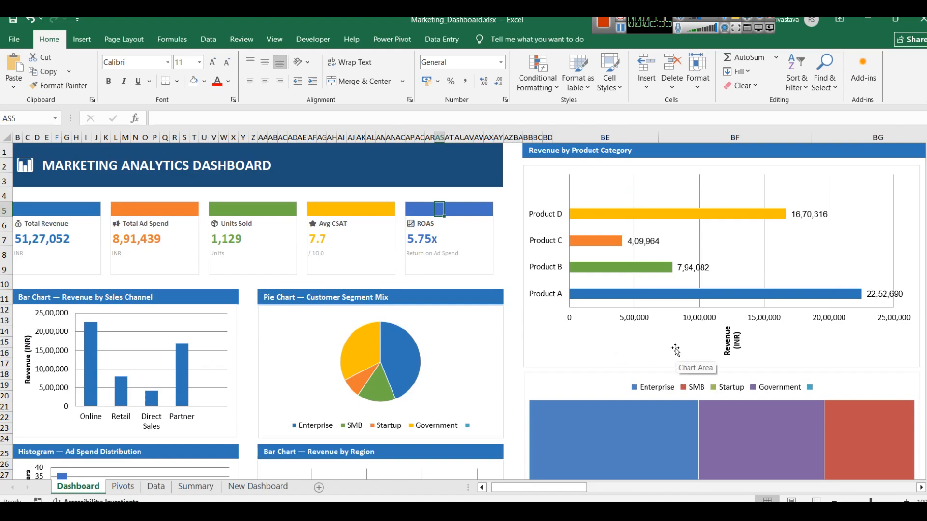
Step: View the style and colour palette options offered for the customer segment treemap
{"action": "left_click", "coordinate": [768, 372]}
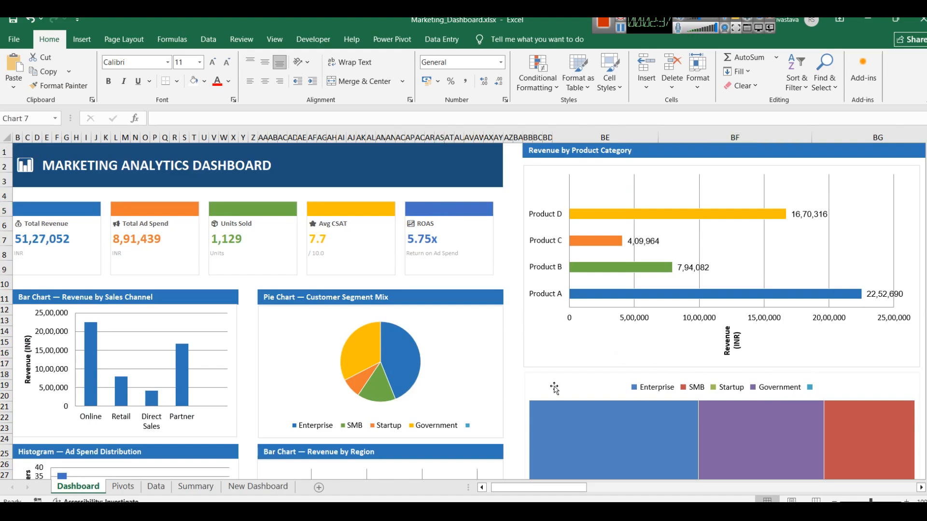
{"action": "left_click", "coordinate": [554, 386]}
{"action": "scroll", "coordinate": [652, 330], "scroll_direction": "down", "scroll_amount": 3}
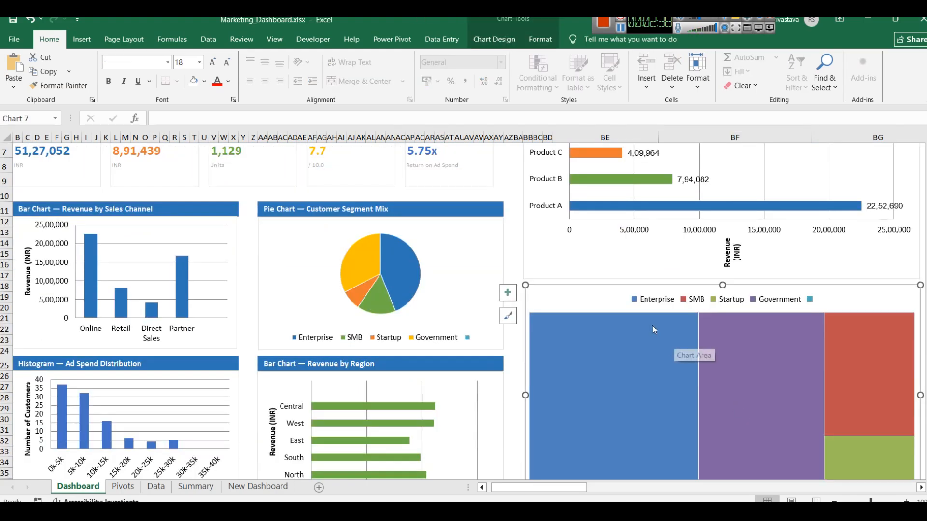
{"action": "left_click", "coordinate": [508, 315]}
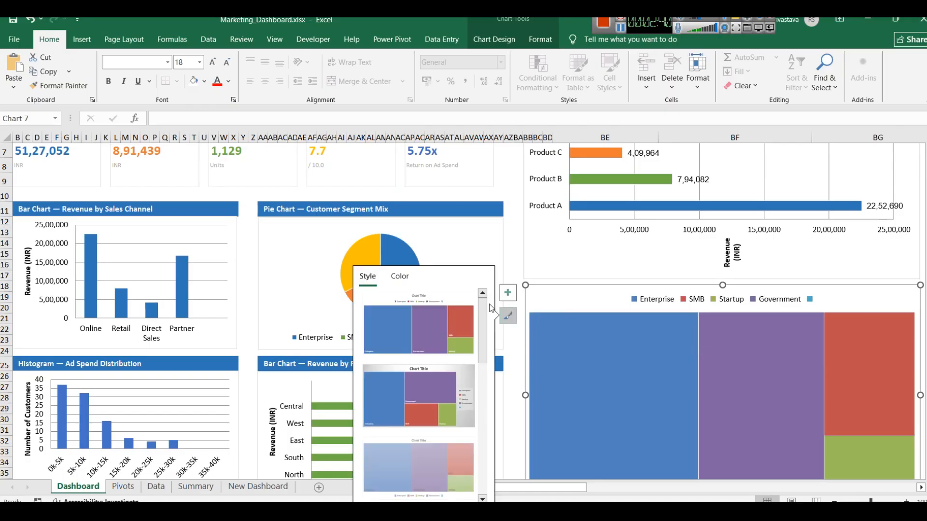
{"action": "left_click", "coordinate": [401, 277]}
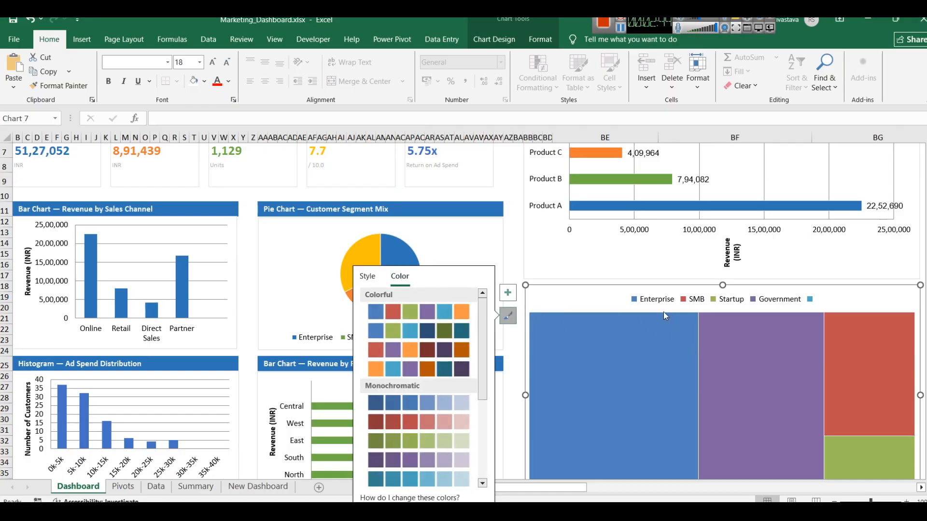
Step: Try a yellow fill on the treemap's Enterprise block and undo it
{"action": "left_click", "coordinate": [615, 325]}
{"action": "left_click", "coordinate": [615, 337]}
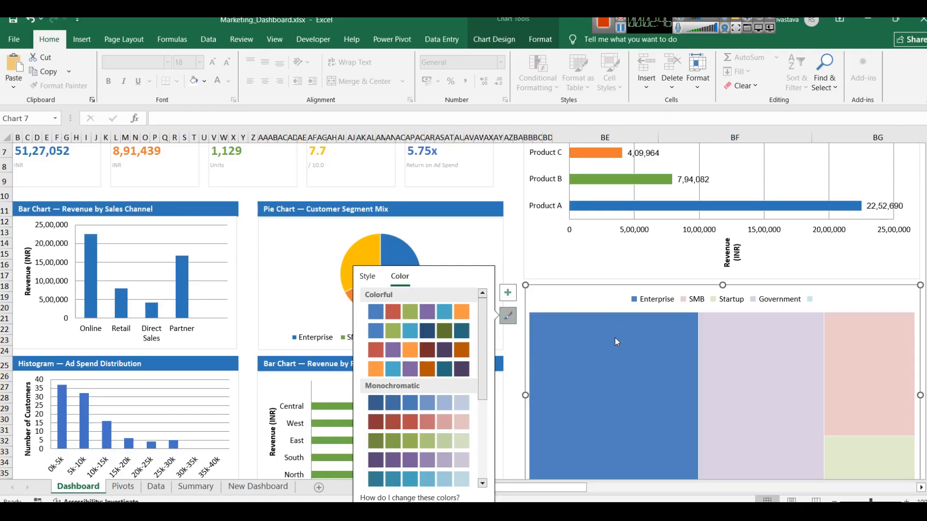
{"action": "right_click", "coordinate": [615, 337]}
{"action": "left_click", "coordinate": [635, 301]}
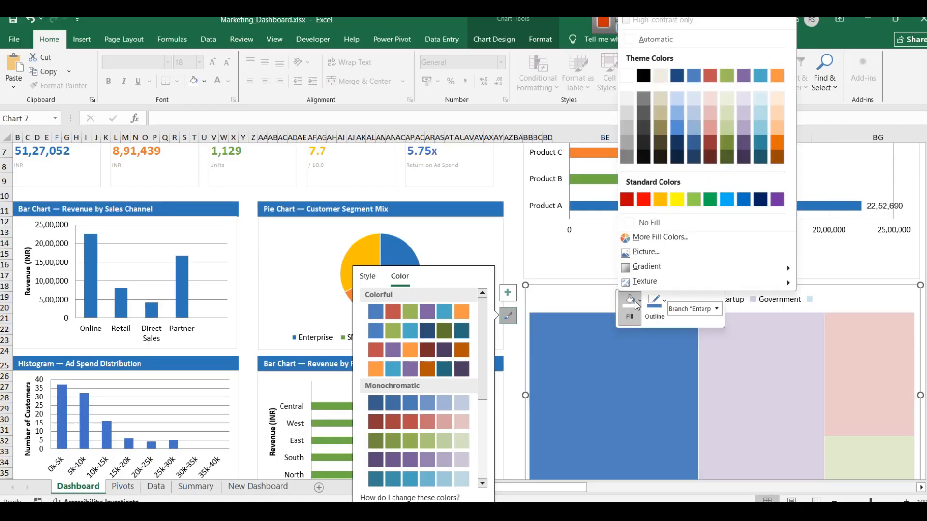
{"action": "left_click", "coordinate": [676, 200]}
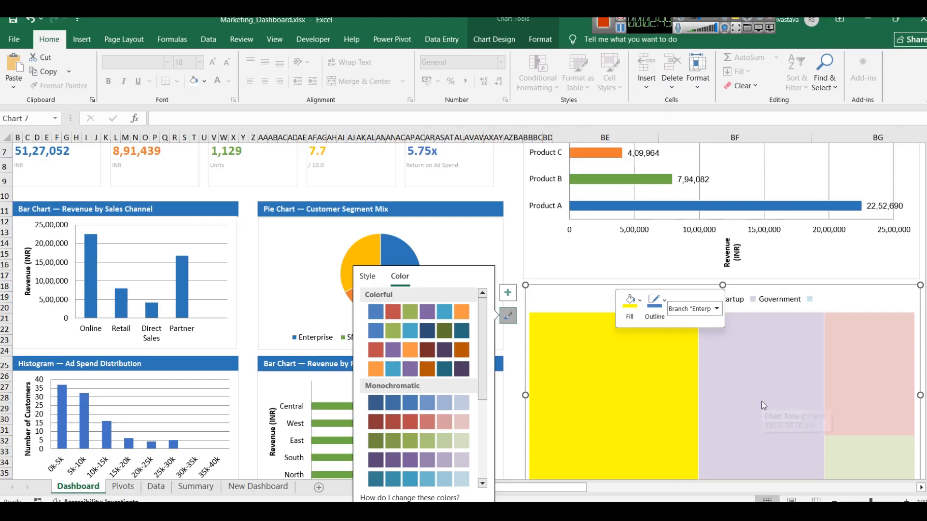
{"action": "key", "text": "ctrl+z"}
{"action": "left_click", "coordinate": [574, 275]}
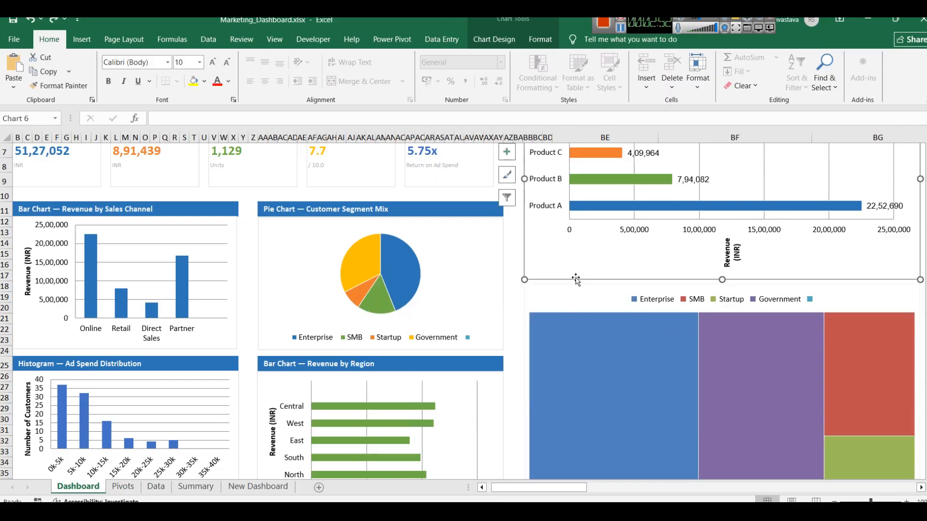
{"action": "scroll", "coordinate": [580, 278], "scroll_direction": "up", "scroll_amount": 1}
{"action": "scroll", "coordinate": [596, 295], "scroll_direction": "up", "scroll_amount": 1}
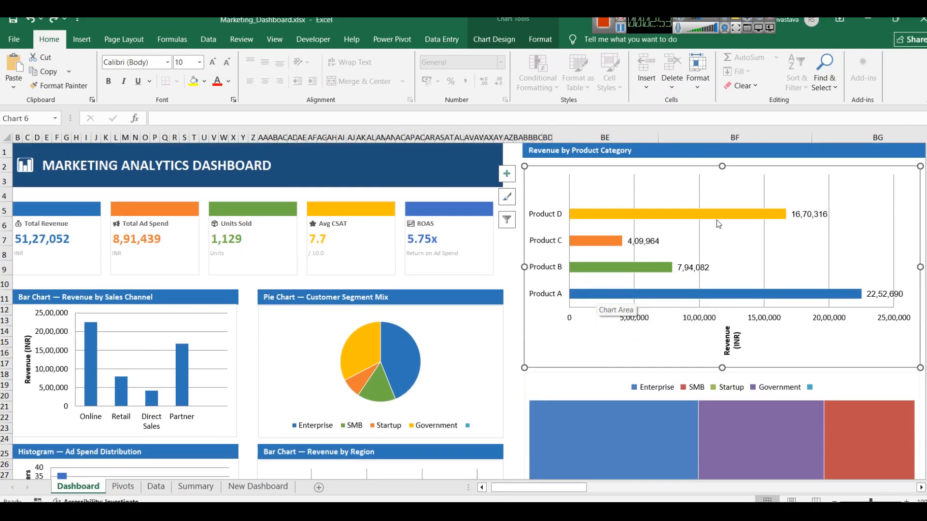
Step: Auto-hide the ribbon to view the dashboard in full screen, and restore the ribbon's tabs and commands
{"action": "left_click", "coordinate": [840, 20]}
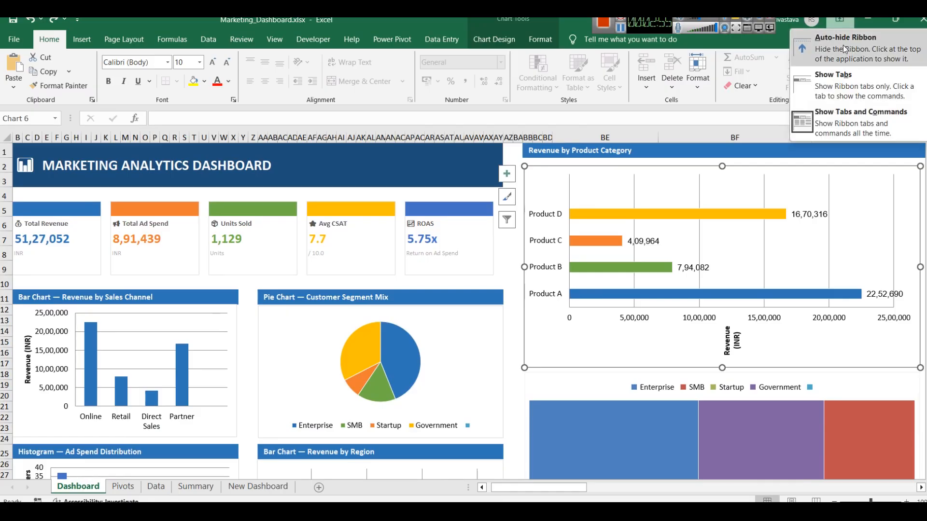
{"action": "left_click", "coordinate": [843, 45]}
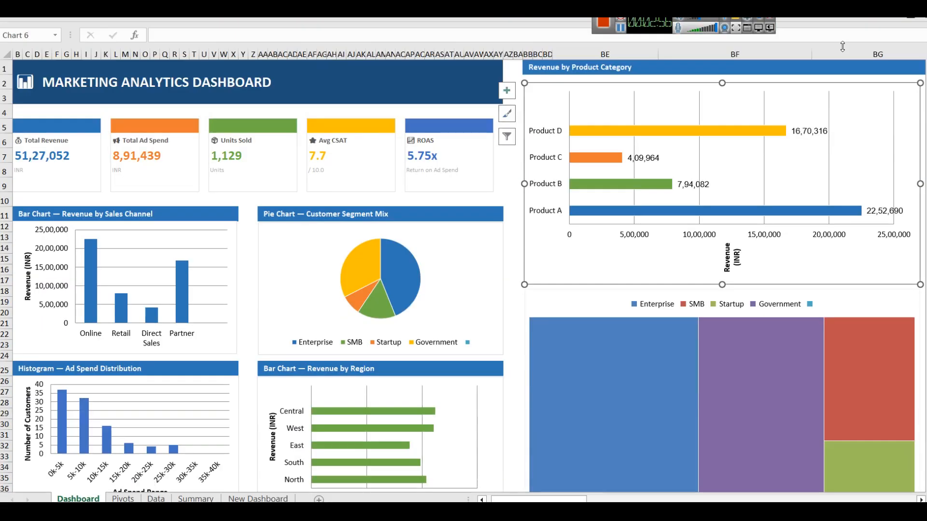
{"action": "left_click", "coordinate": [879, 20]}
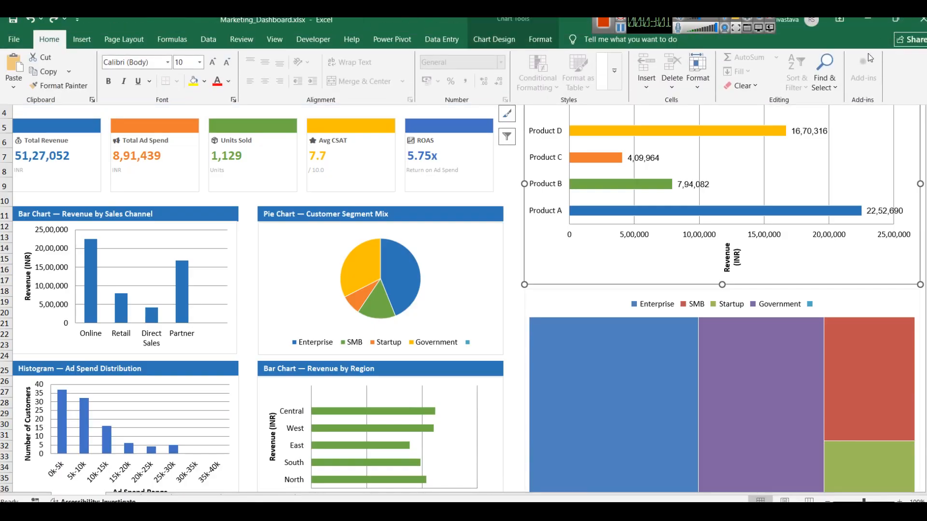
{"action": "left_click", "coordinate": [842, 21]}
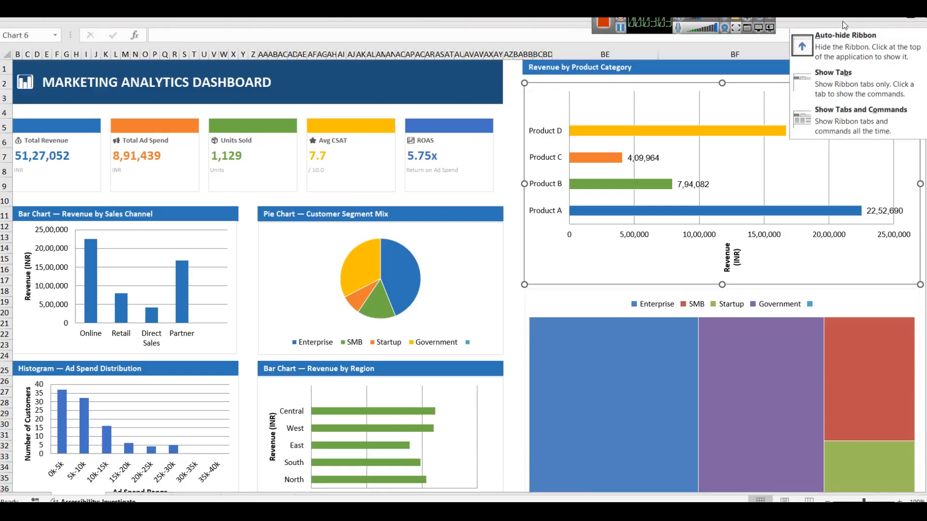
{"action": "left_click", "coordinate": [839, 111]}
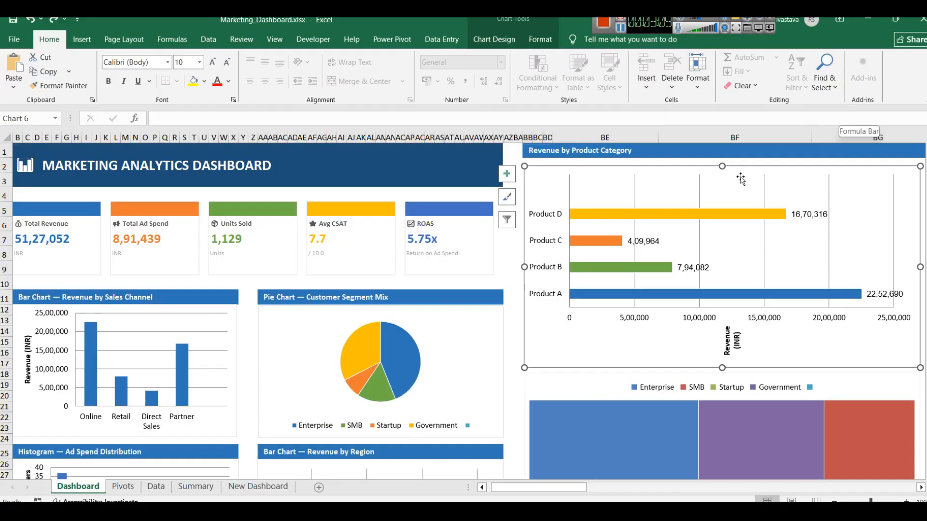
{"action": "left_click", "coordinate": [517, 296]}
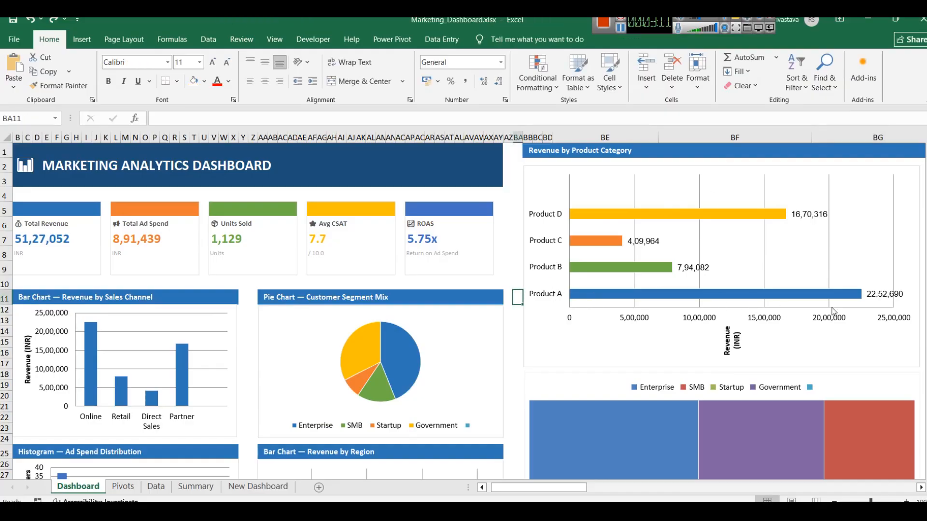